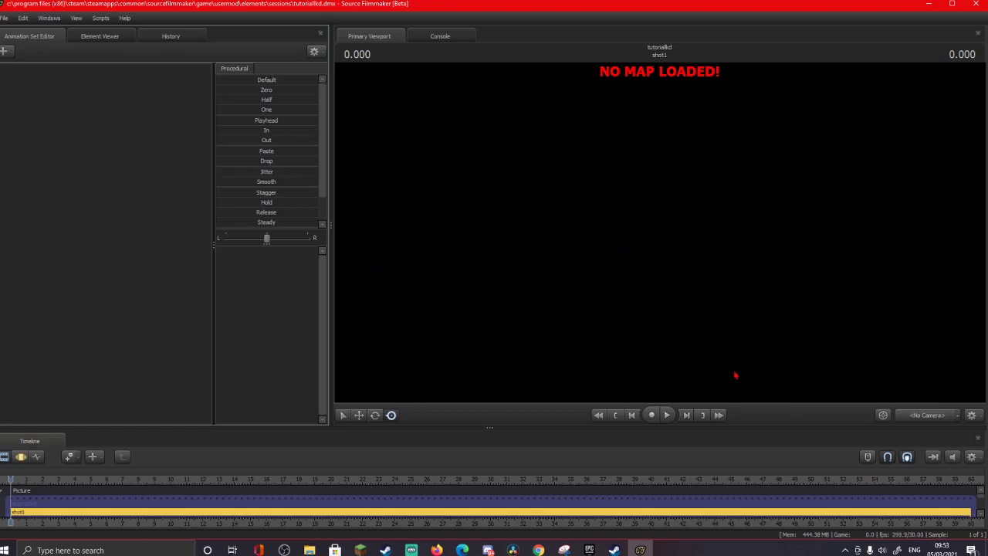
Start loading a map for the session and search the map files for "black void".
{"action": "right_click", "coordinate": [423, 284]}
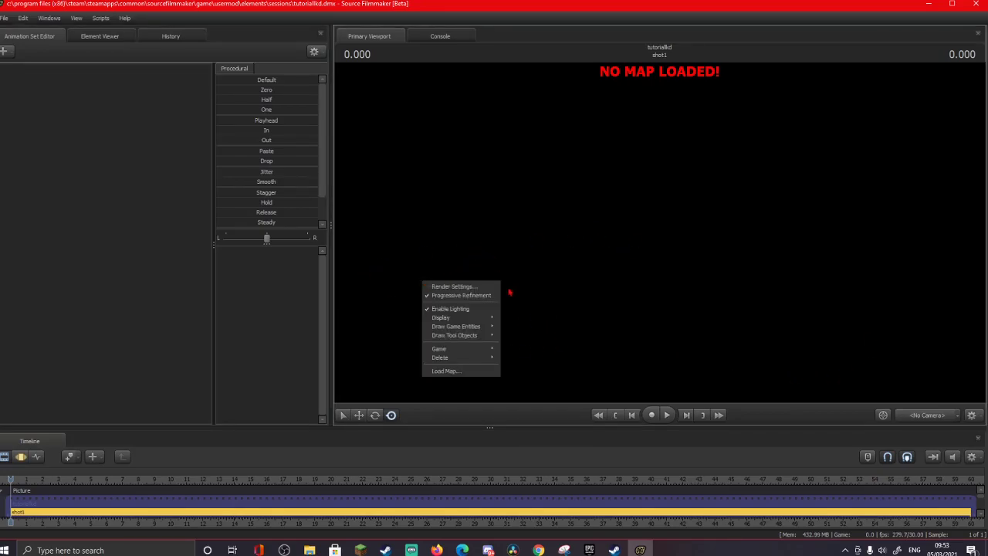
{"action": "left_click", "coordinate": [456, 371]}
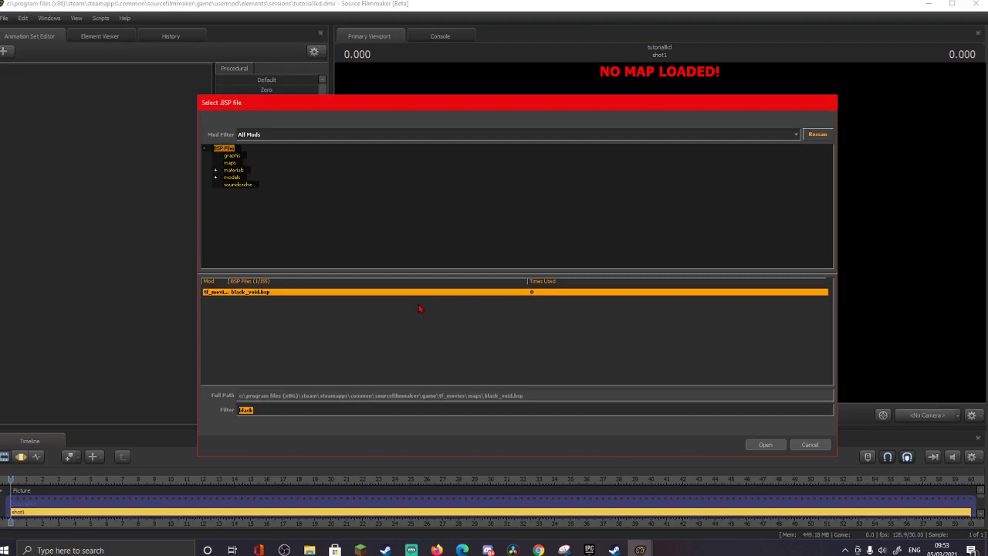
{"action": "key", "text": "BackSpace"}
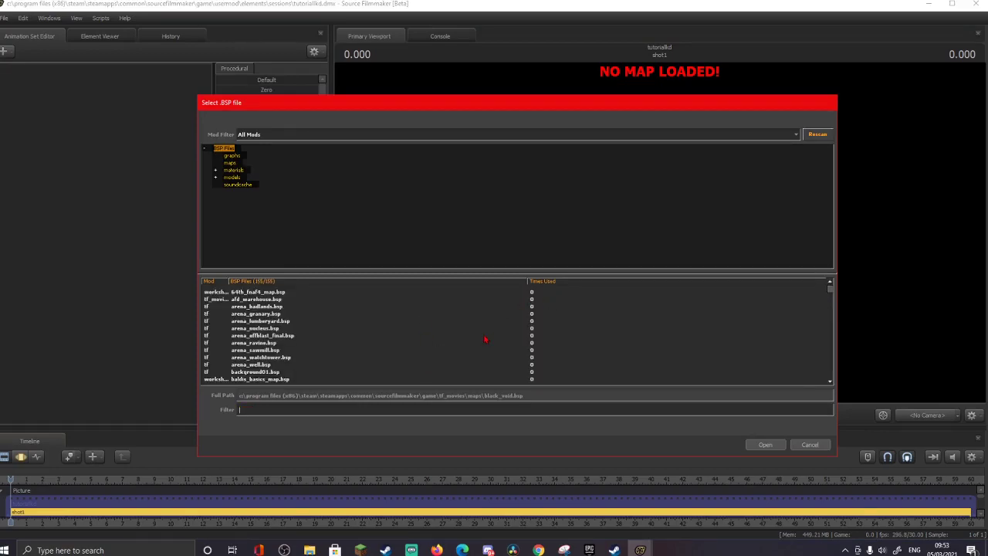
{"action": "type", "text": "black void"}
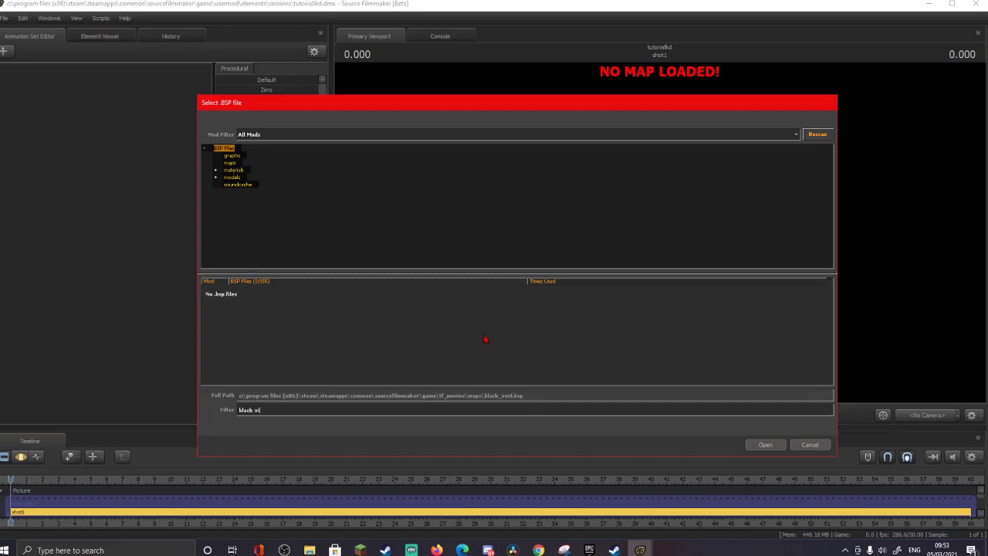
{"action": "key", "text": "BackSpace"}
{"action": "key", "text": "BackSpace"}
{"action": "key", "text": "BackSpace"}
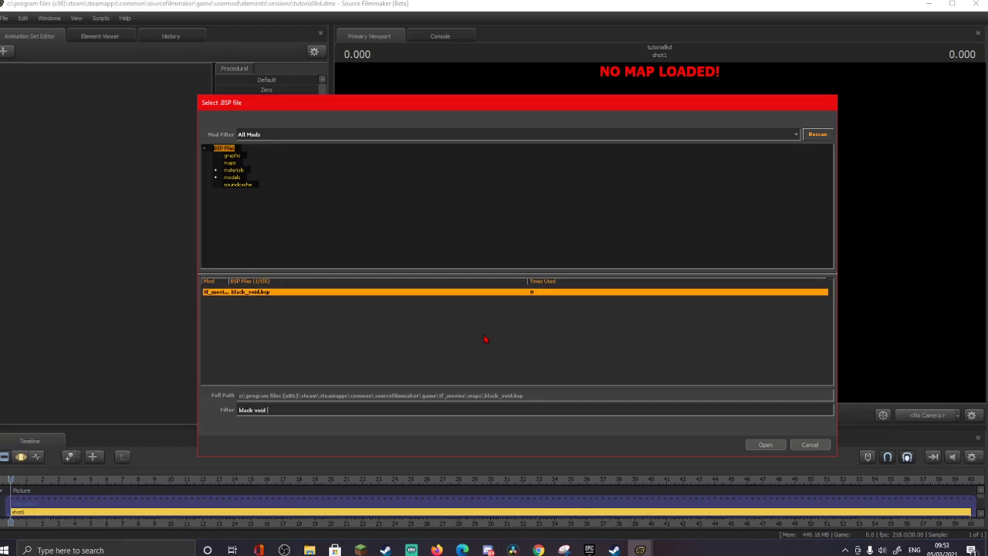
Filter the map files by "fnaf2" and load sfmfnaf2map.bsp.
{"action": "key", "text": "BackSpace"}
{"action": "key", "text": "BackSpace"}
{"action": "key", "text": "BackSpace"}
{"action": "key", "text": "BackSpace"}
{"action": "key", "text": "BackSpace"}
{"action": "key", "text": "BackSpace"}
{"action": "key", "text": "BackSpace"}
{"action": "key", "text": "BackSpace"}
{"action": "key", "text": "BackSpace"}
{"action": "key", "text": "BackSpace"}
{"action": "type", "text": "fnaf21"}
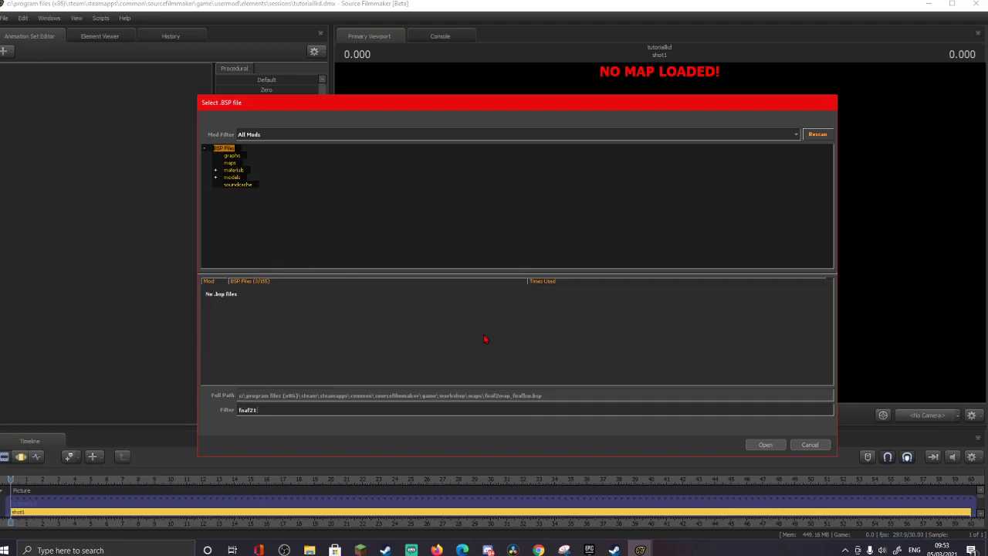
{"action": "key", "text": "BackSpace"}
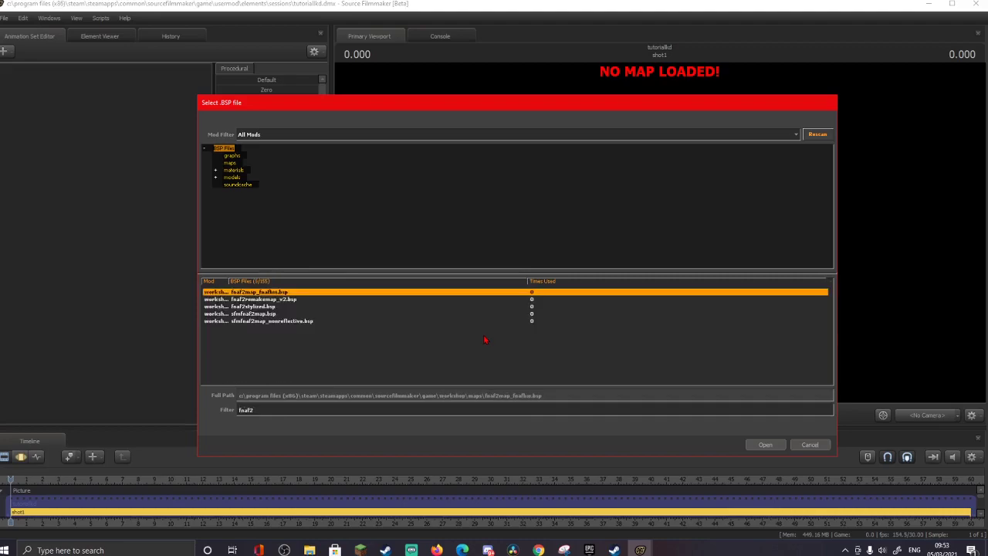
{"action": "left_click", "coordinate": [256, 315]}
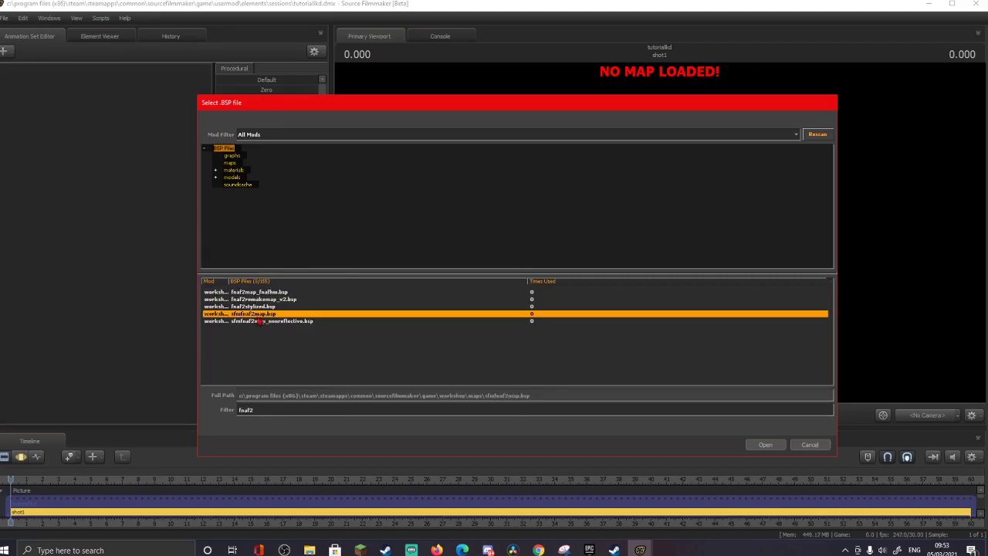
{"action": "left_click", "coordinate": [765, 445]}
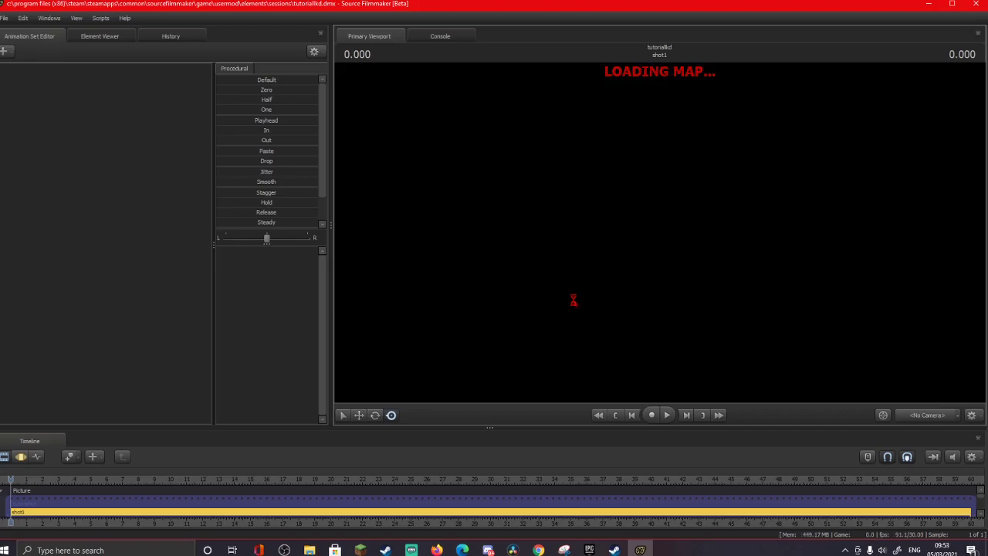
Turn off lighting in the primary viewport so the map is shown fullbright.
{"action": "right_click", "coordinate": [543, 294]}
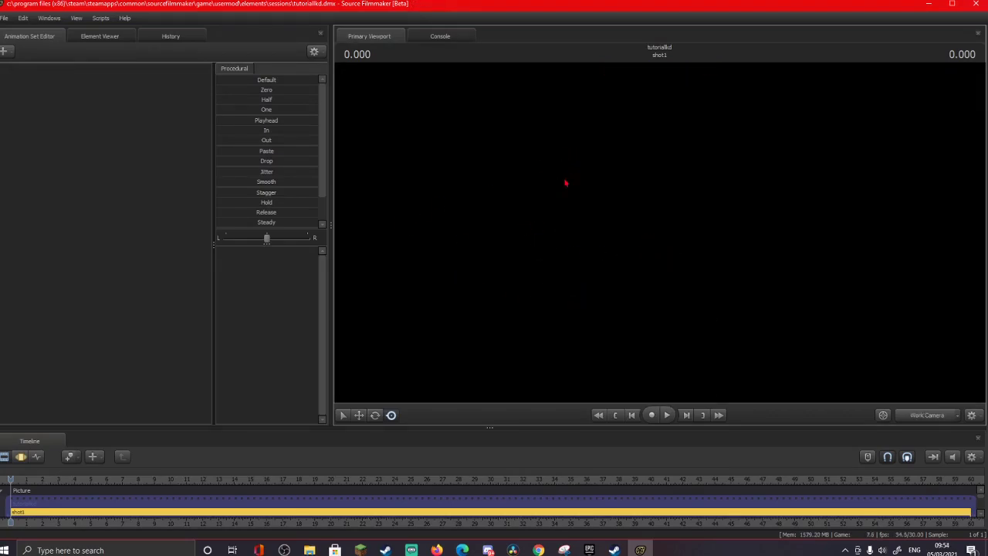
{"action": "right_click", "coordinate": [497, 228]}
{"action": "left_click", "coordinate": [520, 257]}
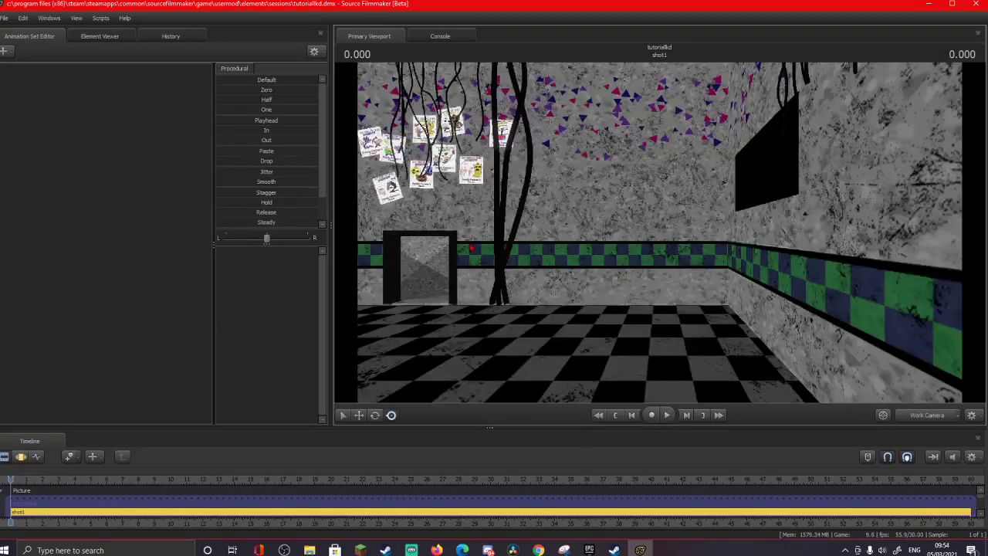
Change the scene camera to a new camera and view the map through it.
{"action": "left_click", "coordinate": [958, 416]}
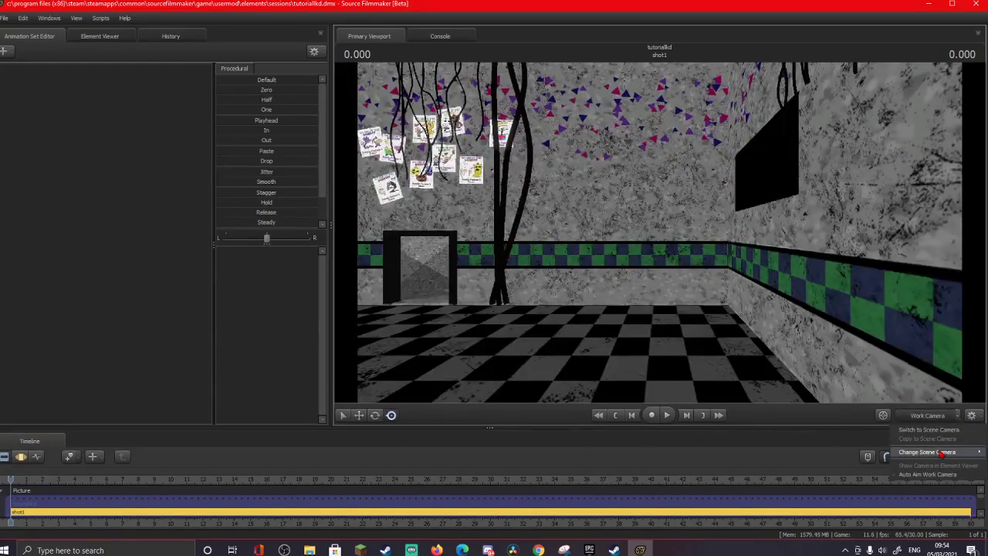
{"action": "mouse_move", "coordinate": [942, 454]}
{"action": "left_click", "coordinate": [865, 453]}
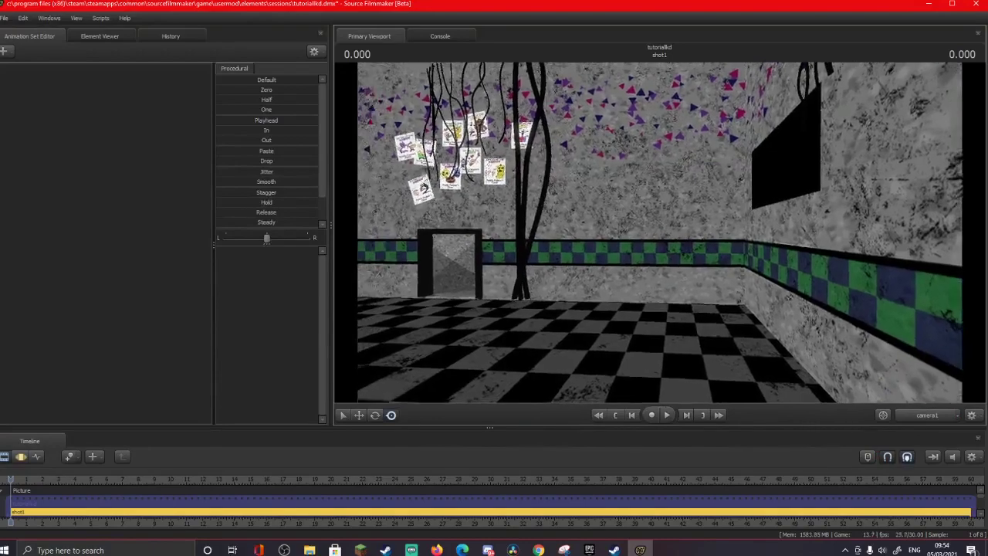
Turn the camera towards the office hallway and disable ambient occlusion in the viewport's render settings.
{"action": "left_click_drag", "start_coordinate": [664, 231], "coordinate": [560, 224]}
{"action": "right_click", "coordinate": [664, 230]}
{"action": "left_click", "coordinate": [697, 238]}
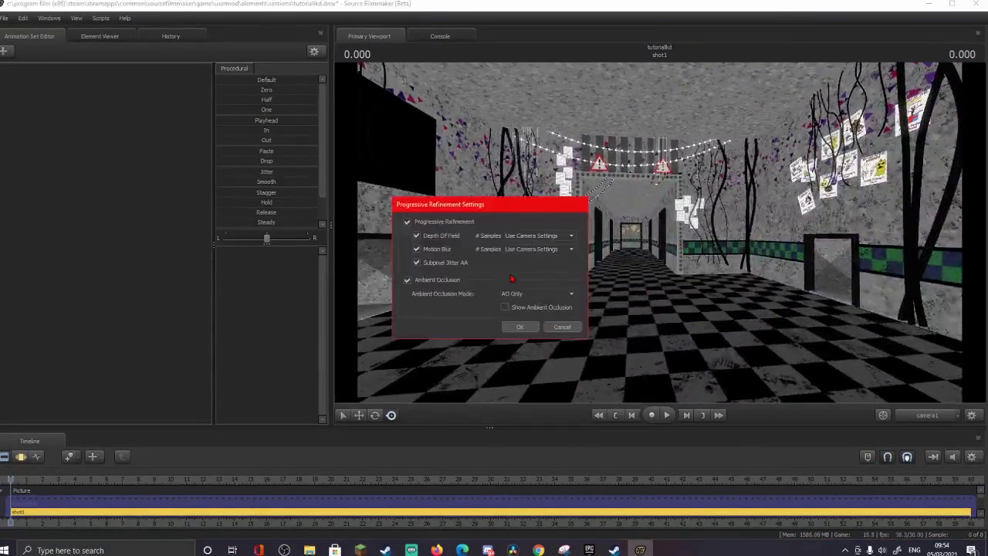
{"action": "left_click", "coordinate": [408, 280]}
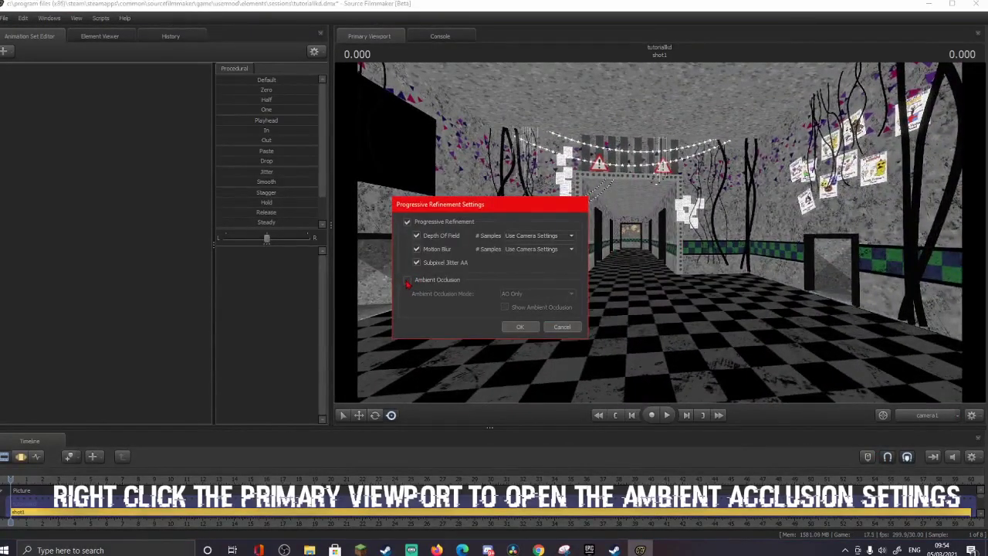
{"action": "left_click", "coordinate": [529, 330]}
{"action": "left_click_drag", "start_coordinate": [533, 328], "coordinate": [483, 326]}
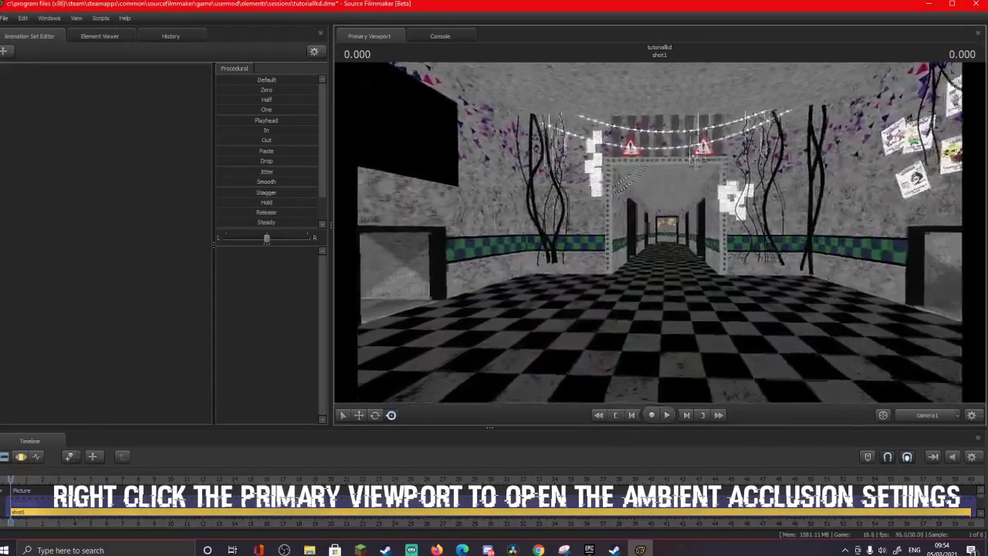
Re-enable ambient occlusion in the progressive refinement settings.
{"action": "right_click", "coordinate": [660, 232]}
{"action": "left_click", "coordinate": [671, 240]}
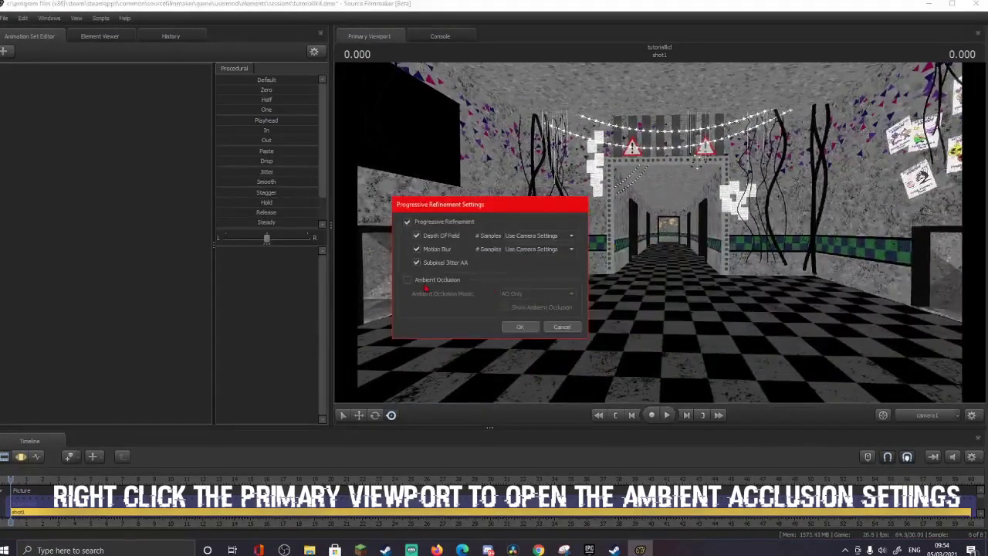
{"action": "left_click", "coordinate": [409, 281]}
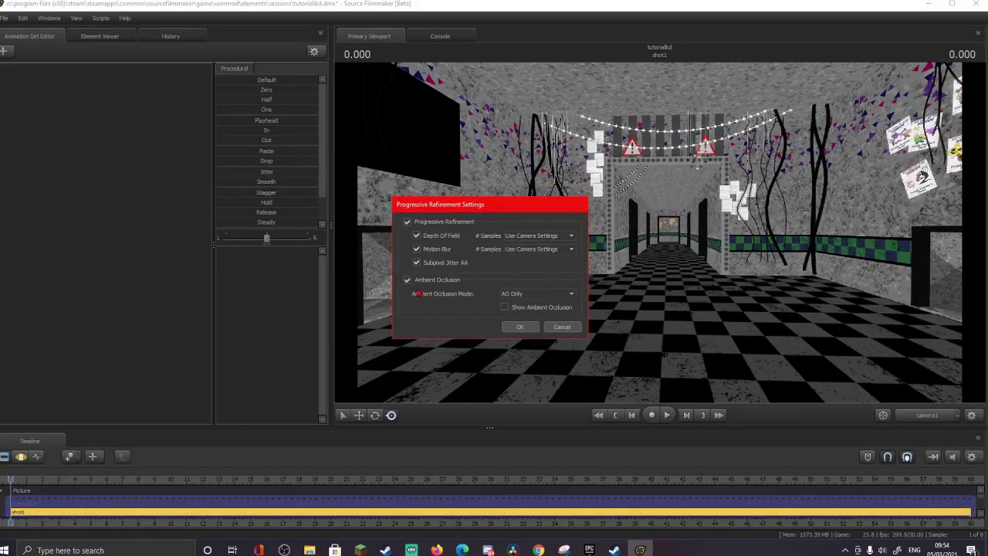
{"action": "left_click", "coordinate": [520, 326]}
Enable drawing of the "Other Entities" game entities in the primary viewport.
{"action": "right_click", "coordinate": [506, 262]}
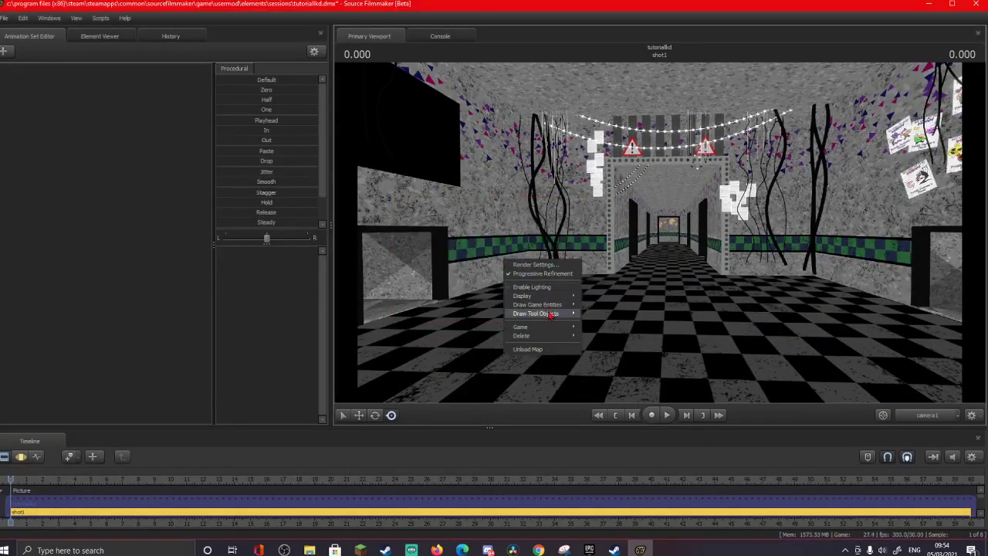
{"action": "left_click", "coordinate": [574, 217]}
{"action": "right_click", "coordinate": [565, 214]}
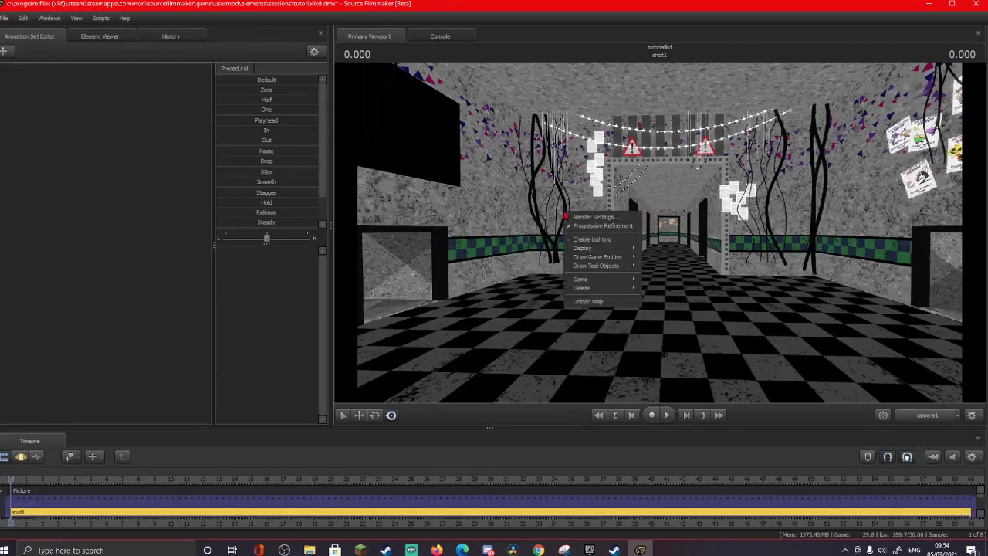
{"action": "mouse_move", "coordinate": [607, 257]}
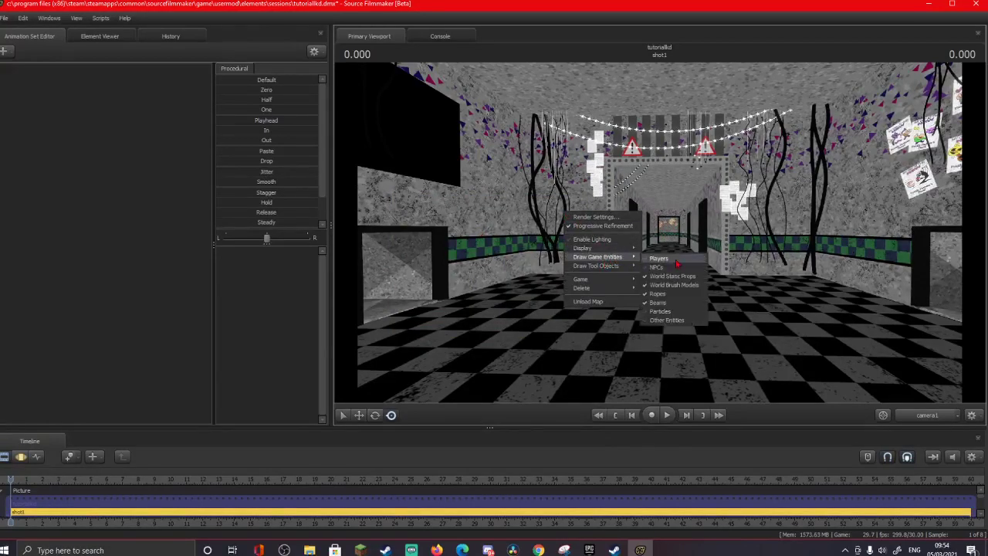
{"action": "left_click", "coordinate": [673, 321]}
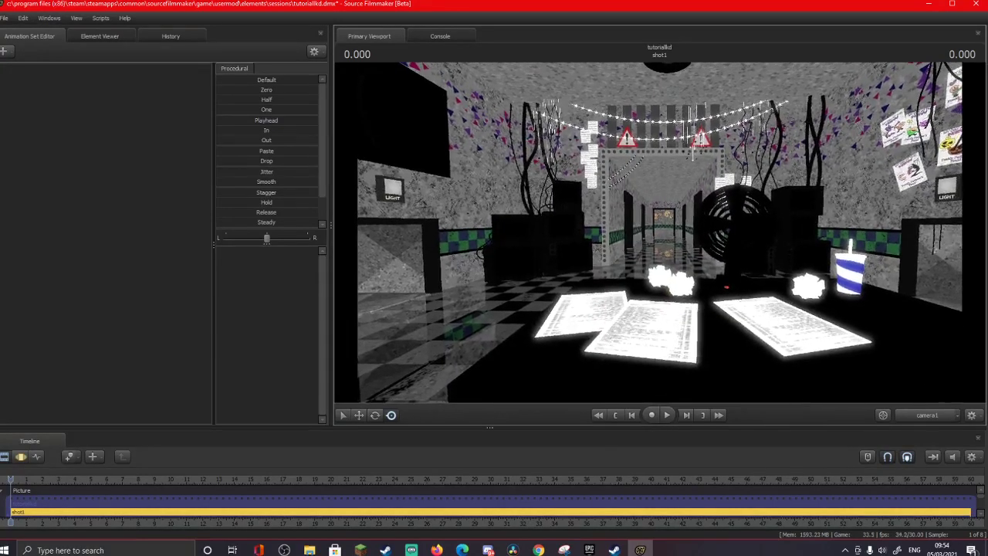
Fly the camera from the office desk down the hallway to examine the room with pizza wall decorations.
{"action": "key", "text": "s"}
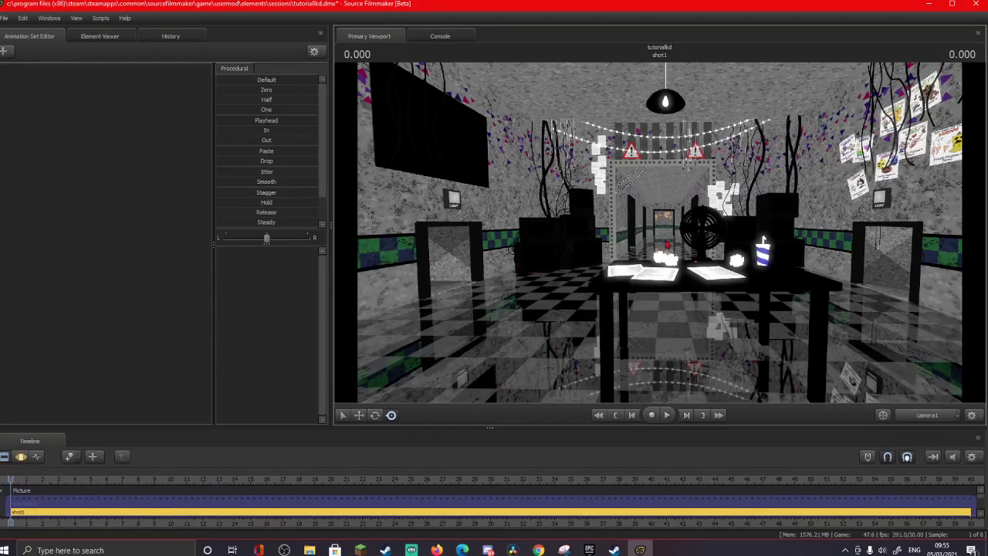
{"action": "mouse_move", "coordinate": [668, 245]}
{"action": "left_mouse_down"}
{"action": "mouse_move", "coordinate": [658, 245]}
{"action": "mouse_move", "coordinate": [678, 305]}
{"action": "mouse_move", "coordinate": [743, 220]}
{"action": "mouse_move", "coordinate": [669, 241]}
{"action": "left_mouse_up"}
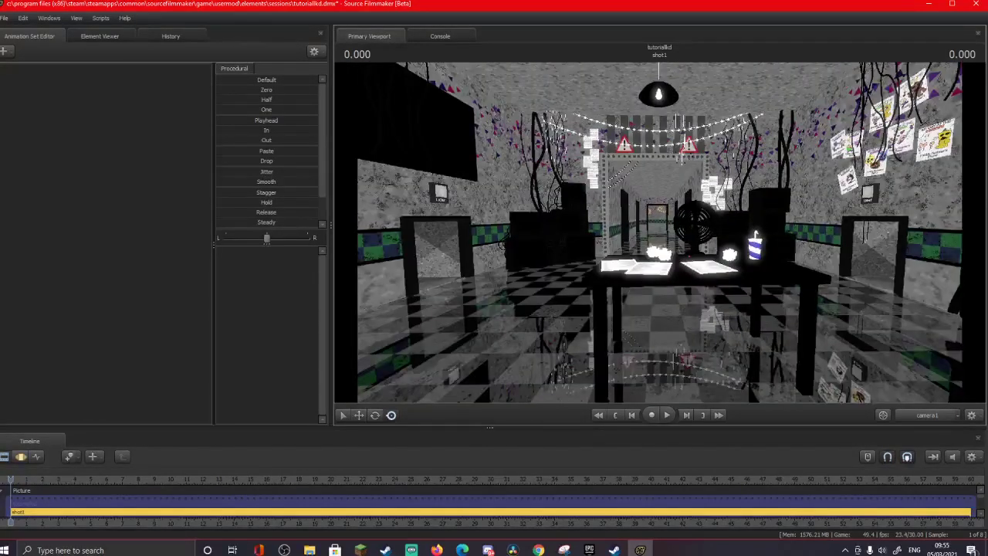
{"action": "key", "text": "w"}
{"action": "left_click_drag", "start_coordinate": [536, 275], "coordinate": [536, 274]}
{"action": "key", "text": "w"}
{"action": "key", "text": "w"}
{"action": "key", "text": "x"}
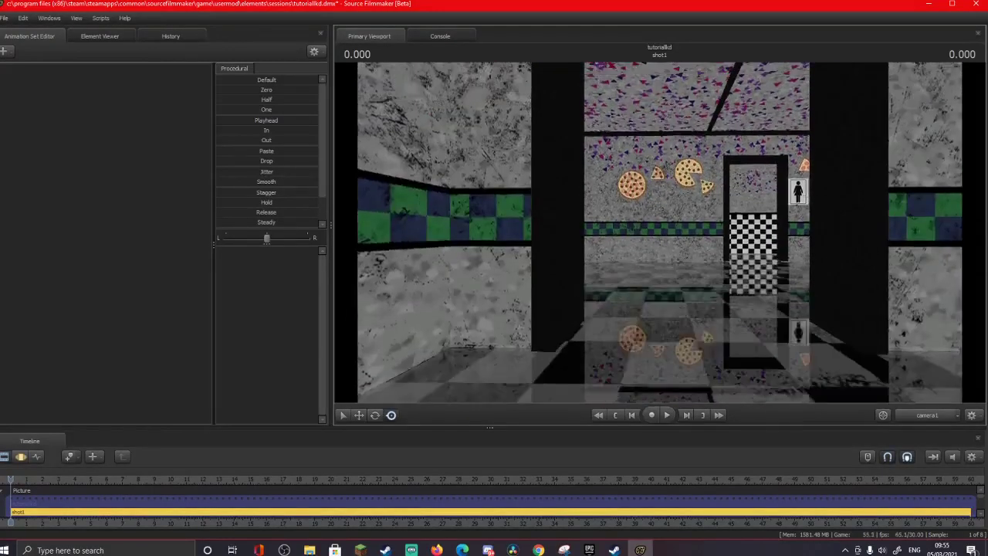
{"action": "key", "text": "z"}
{"action": "key", "text": "w"}
{"action": "left_click_drag", "start_coordinate": [659, 232], "coordinate": [660, 233]}
{"action": "key", "text": "w"}
{"action": "left_click_drag", "start_coordinate": [536, 275], "coordinate": [536, 274]}
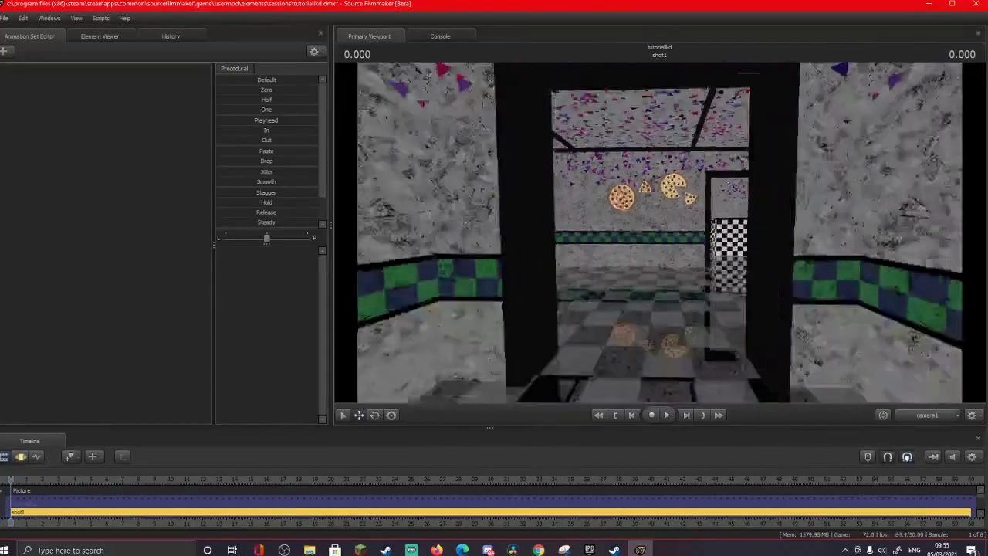
{"action": "left_click_drag", "start_coordinate": [536, 274], "coordinate": [536, 274]}
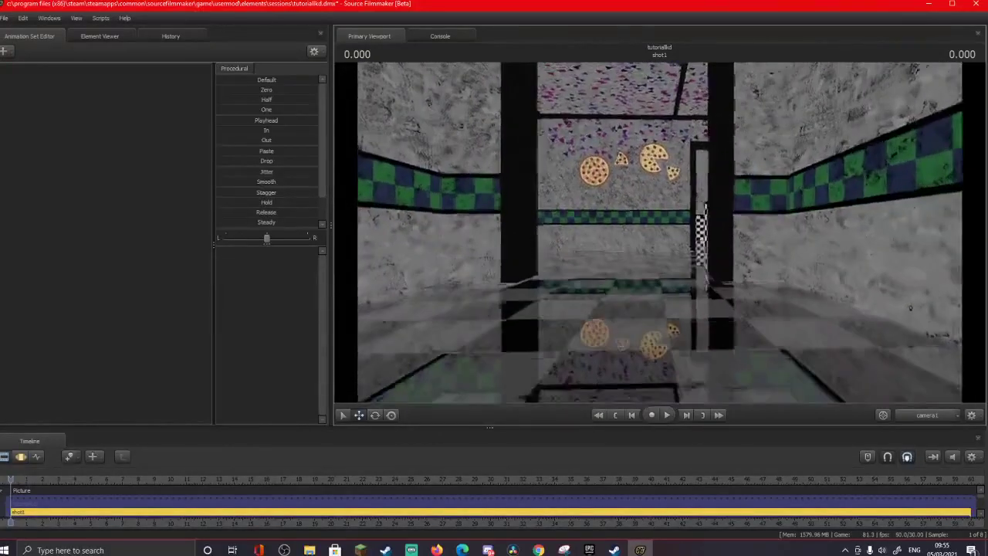
Turn the camera around and fly back along the hallway to view the office and its desk.
{"action": "left_click_drag", "start_coordinate": [659, 232], "coordinate": [541, 232]}
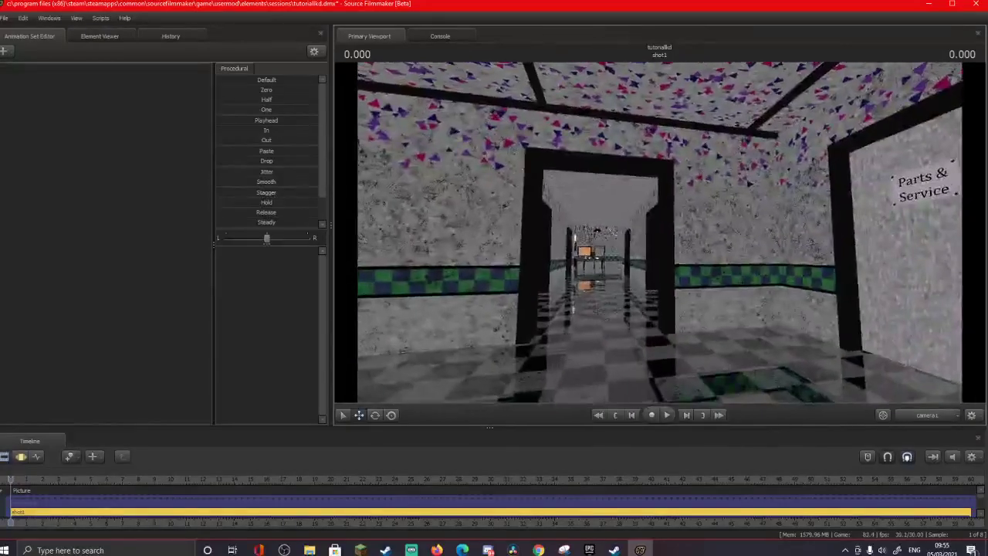
{"action": "left_click_drag", "start_coordinate": [659, 232], "coordinate": [603, 232]}
{"action": "key", "text": "w"}
{"action": "key", "text": "w"}
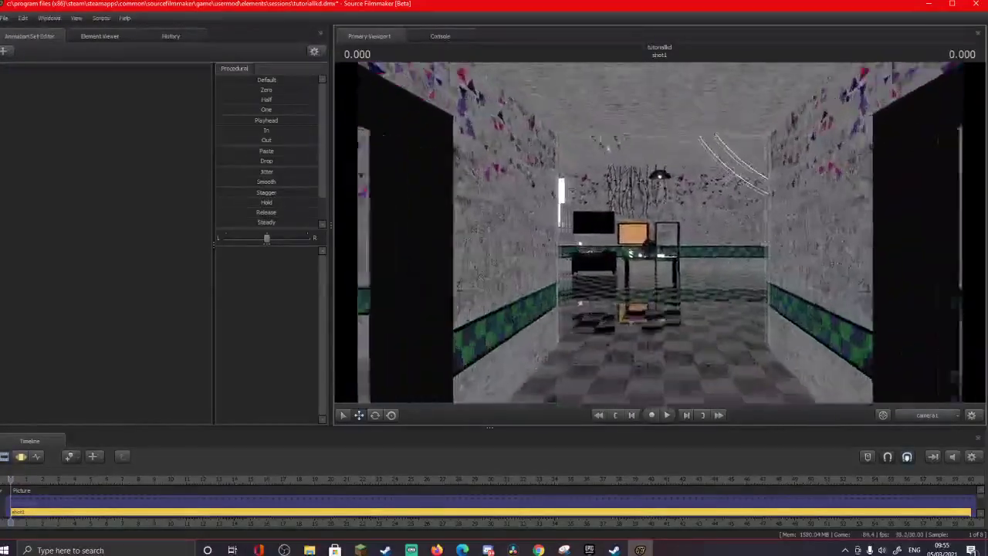
{"action": "left_click_drag", "start_coordinate": [659, 231], "coordinate": [811, 232]}
{"action": "key", "text": "w"}
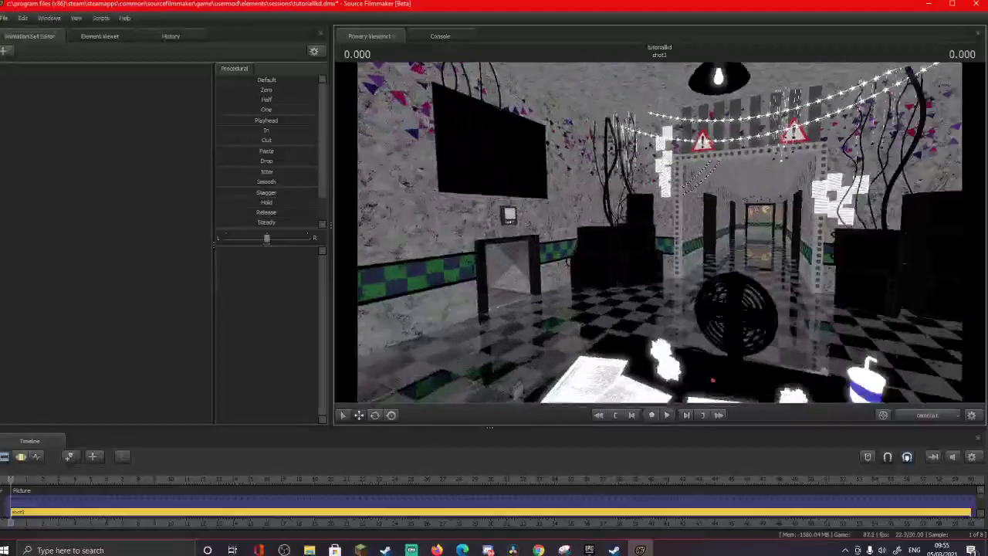
Move the camera back through the hallway and frame it facing the Parts & Service door.
{"action": "key", "text": "w"}
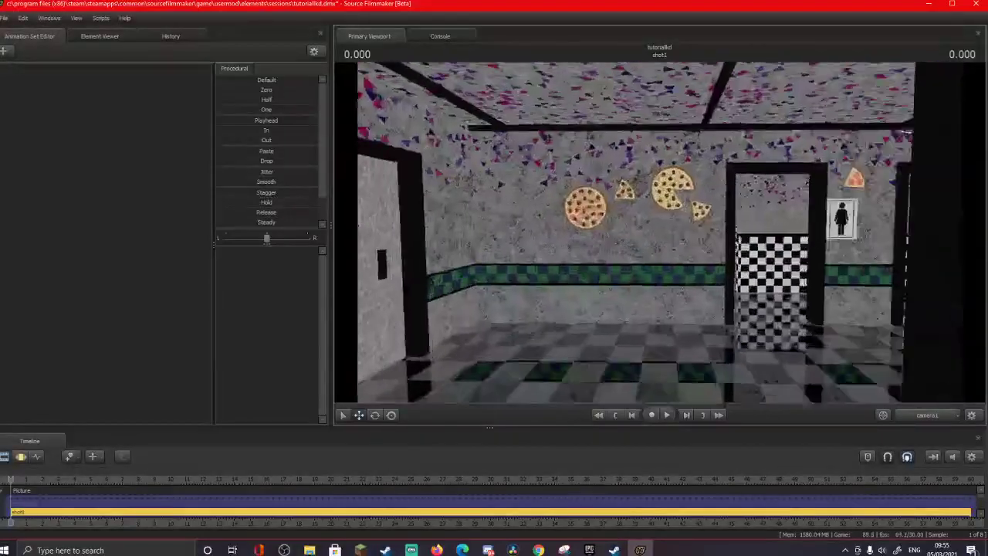
{"action": "left_click_drag", "start_coordinate": [660, 232], "coordinate": [502, 232]}
{"action": "key", "text": "w"}
{"action": "key", "text": "s"}
{"action": "key", "text": "w"}
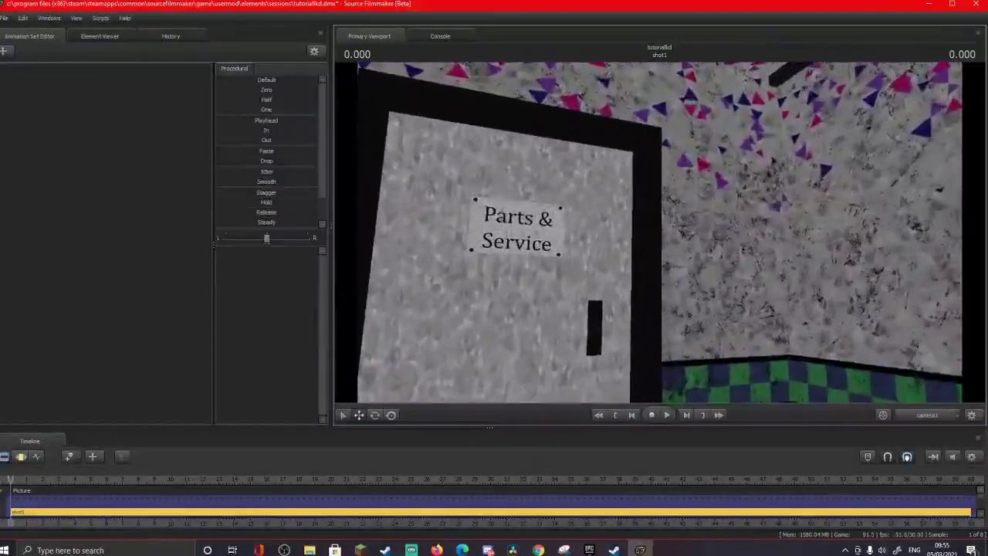
{"action": "key", "text": "s"}
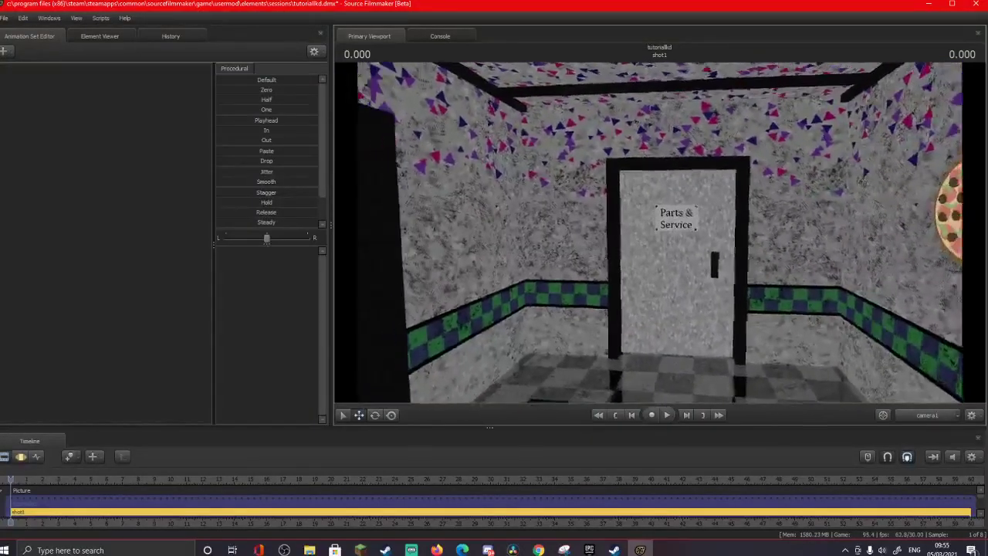
{"action": "key", "text": "w"}
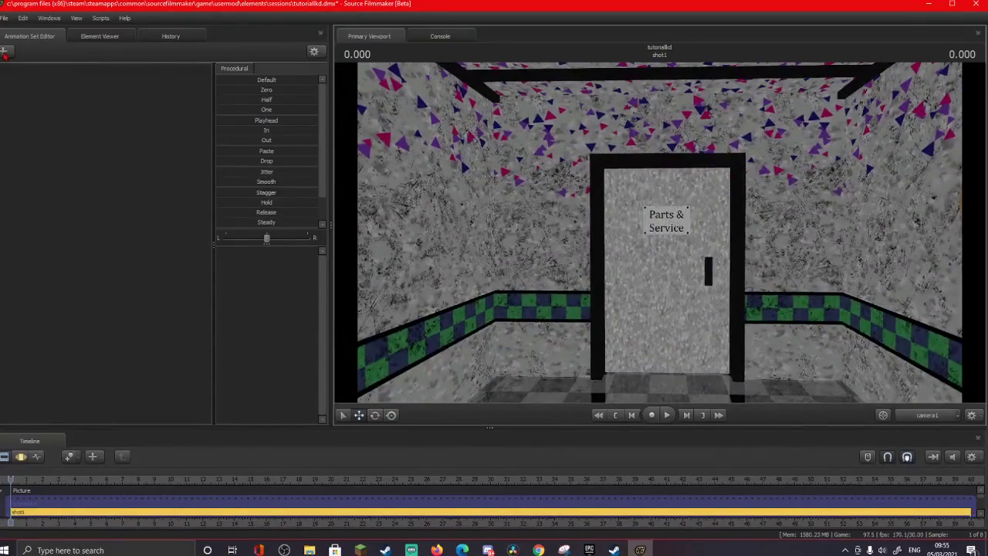
Start creating an animation set for a new model and filter all model files by "withered freddy".
{"action": "left_click", "coordinate": [4, 52]}
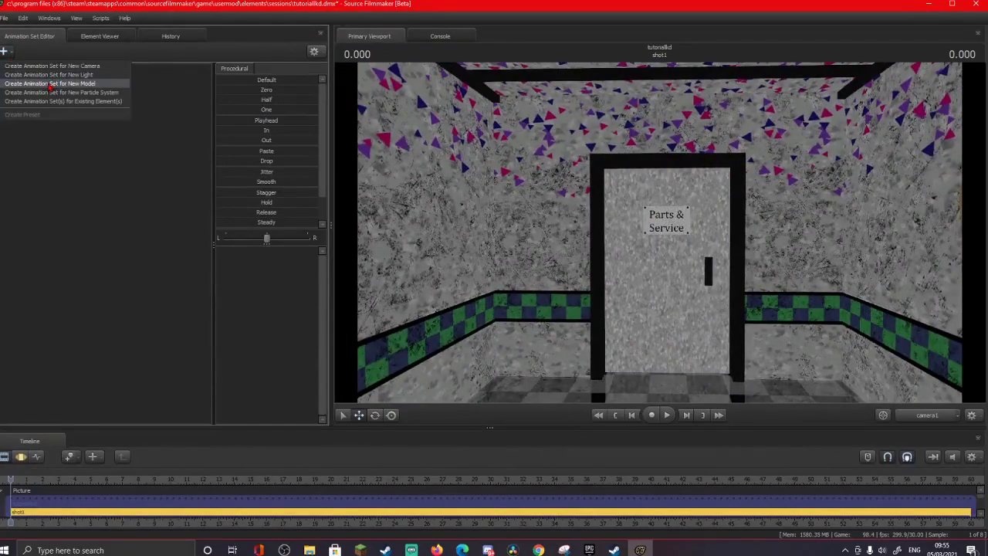
{"action": "left_click", "coordinate": [48, 84]}
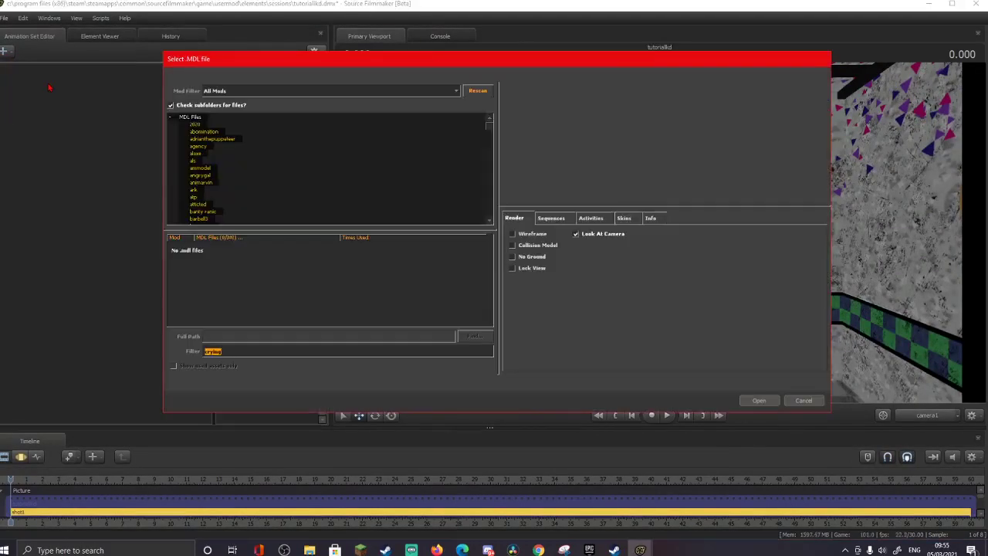
{"action": "key", "text": "BackSpace"}
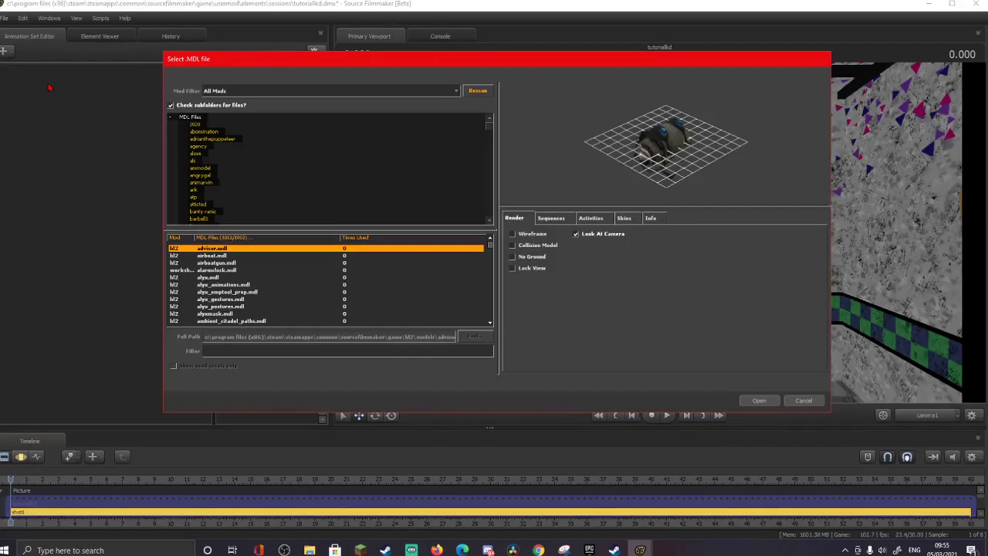
{"action": "left_click", "coordinate": [190, 117]}
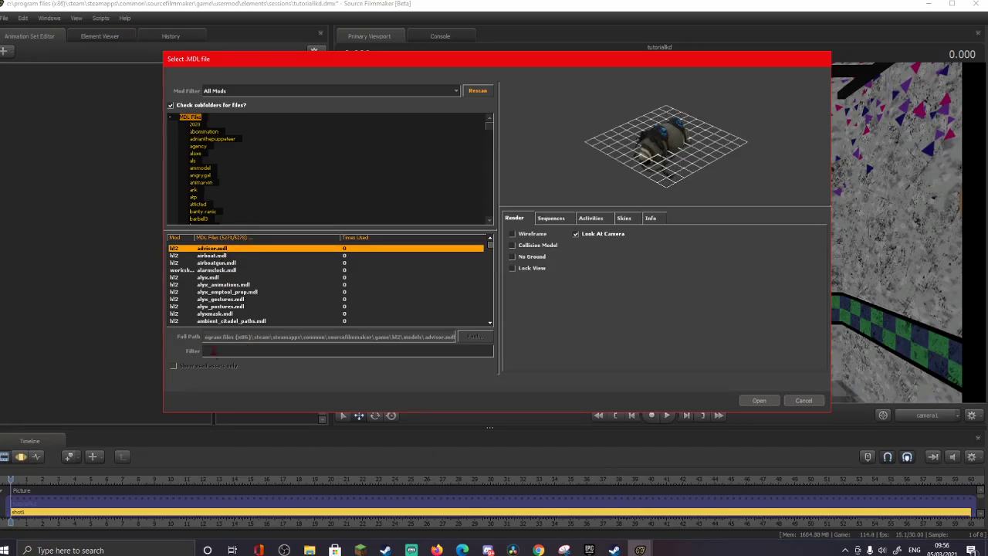
{"action": "type", "text": "wit"}
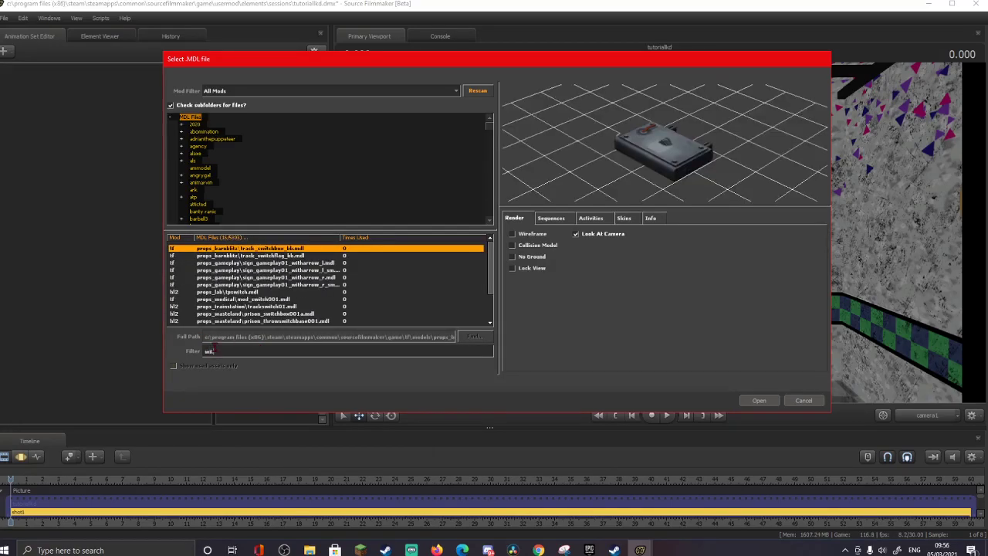
{"action": "type", "text": "hered freddy"}
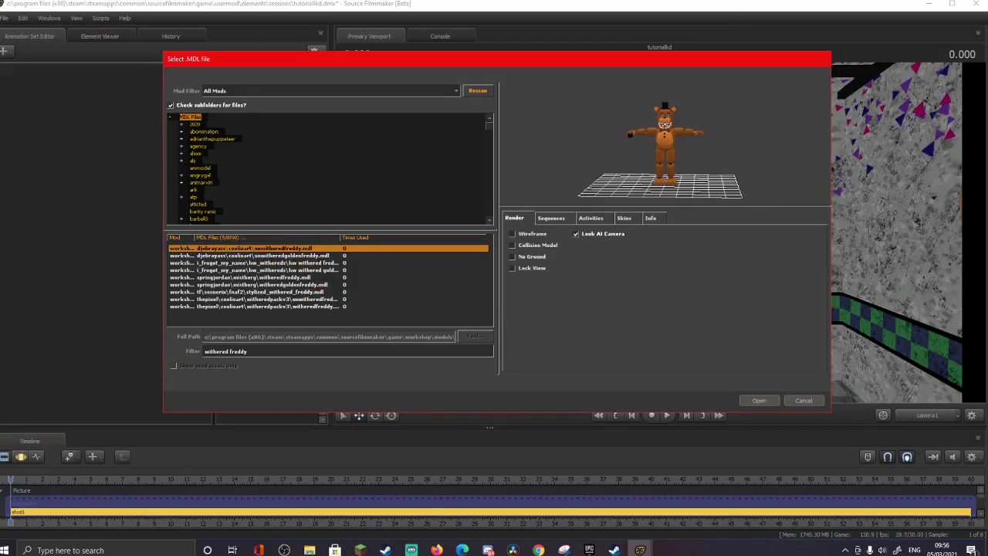
{"action": "left_click_drag", "start_coordinate": [665, 143], "coordinate": [660, 175]}
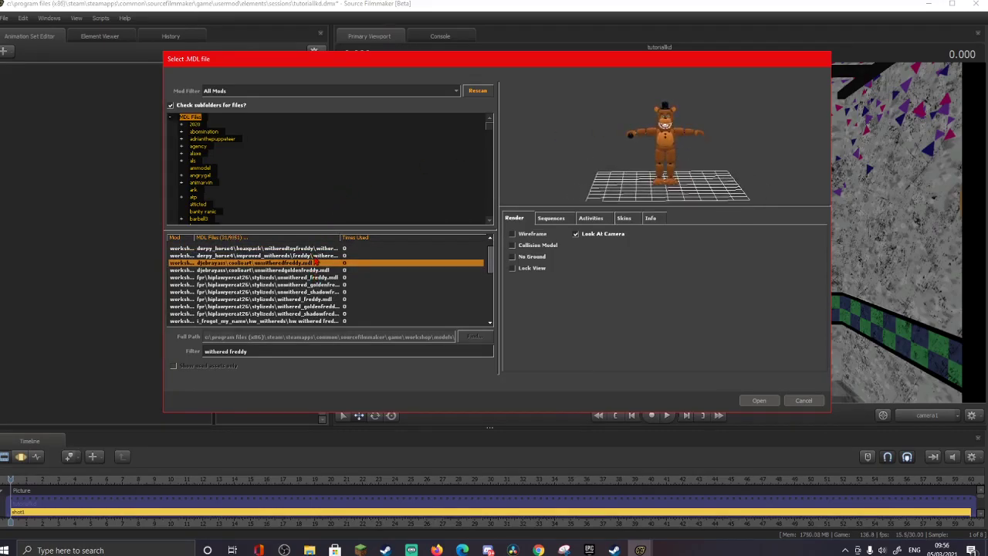
Preview the Withered Freddy variants and load the brown witheredfreddy model from the "hw withered pack" folder.
{"action": "left_click", "coordinate": [317, 268]}
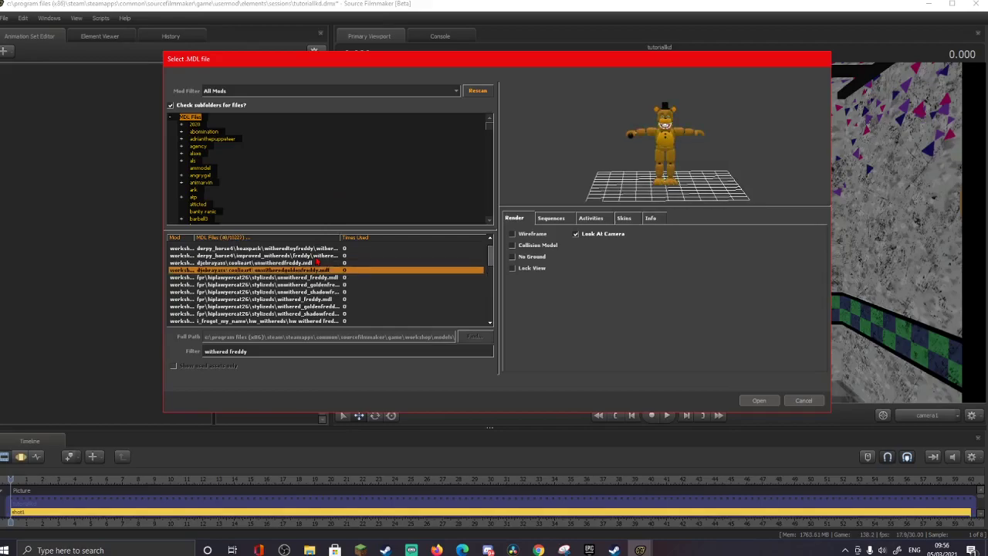
{"action": "key", "text": "Down"}
{"action": "key", "text": "Down"}
{"action": "key", "text": "Down"}
{"action": "key", "text": "Down"}
{"action": "key", "text": "Down"}
{"action": "key", "text": "Down"}
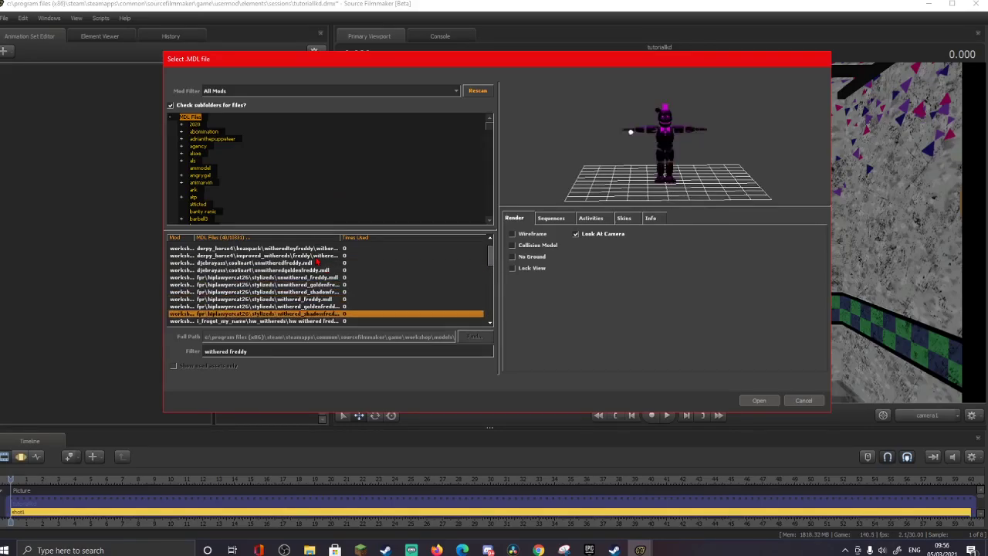
{"action": "key", "text": "Down"}
{"action": "key", "text": "Down"}
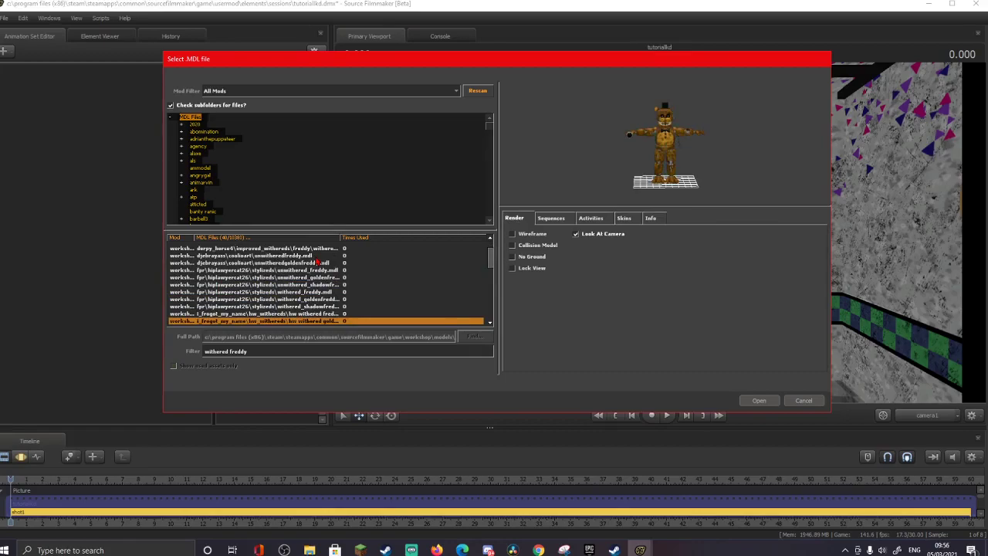
{"action": "key", "text": "Down"}
{"action": "key", "text": "Down"}
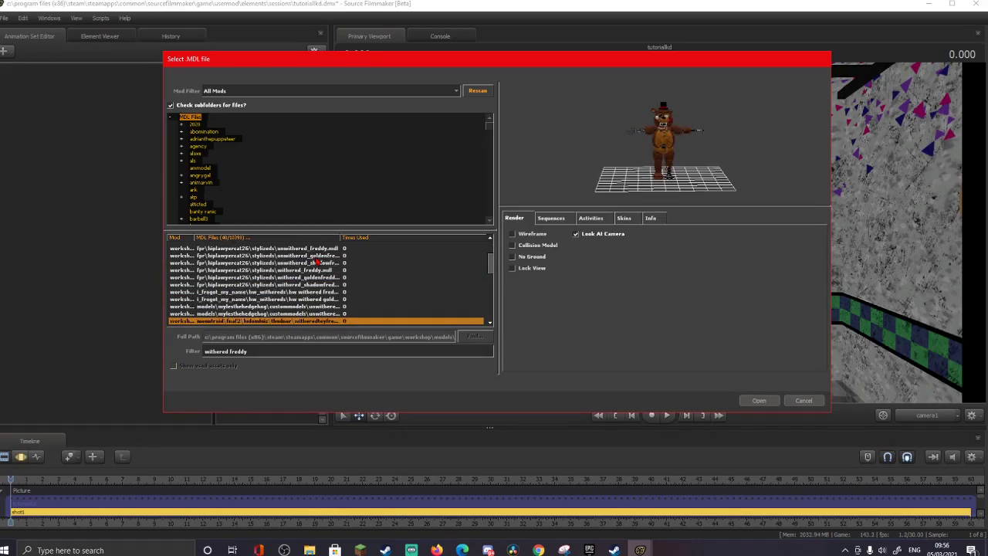
{"action": "key", "text": "Down"}
{"action": "key", "text": "Down"}
{"action": "key", "text": "Down"}
{"action": "key", "text": "Down"}
{"action": "key", "text": "Down"}
{"action": "key", "text": "Down"}
{"action": "key", "text": "Down"}
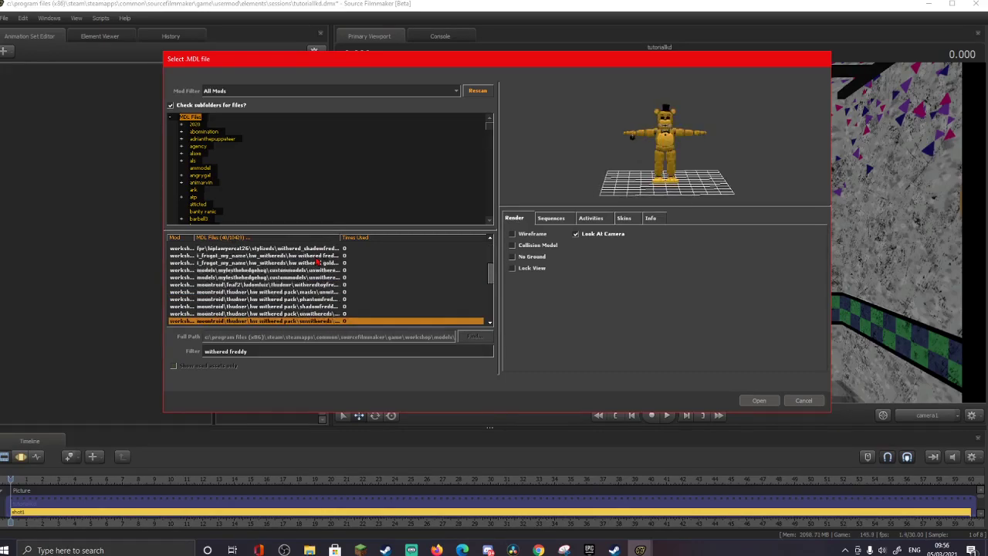
{"action": "key", "text": "Up"}
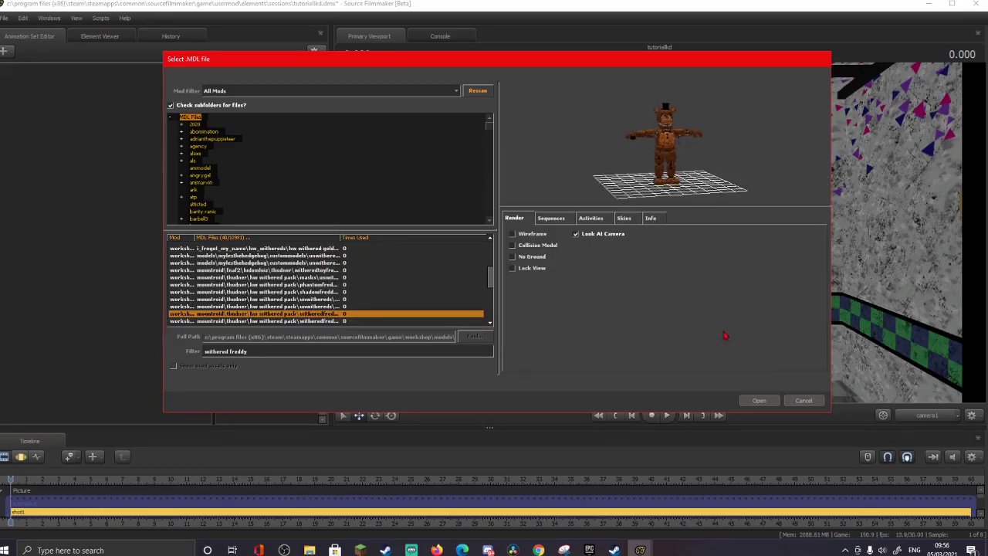
{"action": "left_click", "coordinate": [760, 401]}
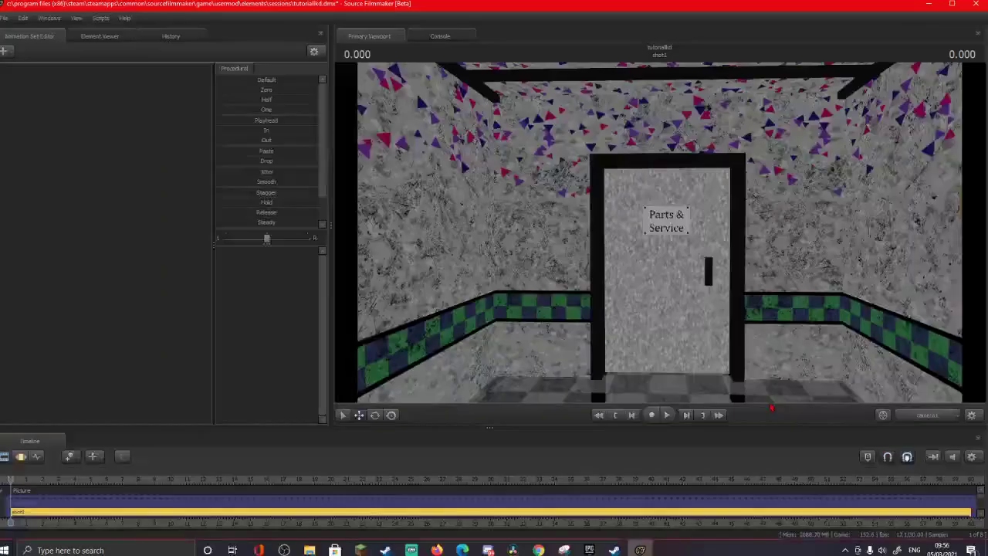
Move the camera toward and away from Withered Freddy to inspect the model in front of the Parts & Service door.
{"action": "scroll", "coordinate": [659, 233], "scroll_direction": "up", "scroll_amount": 1}
{"action": "key", "text": "s"}
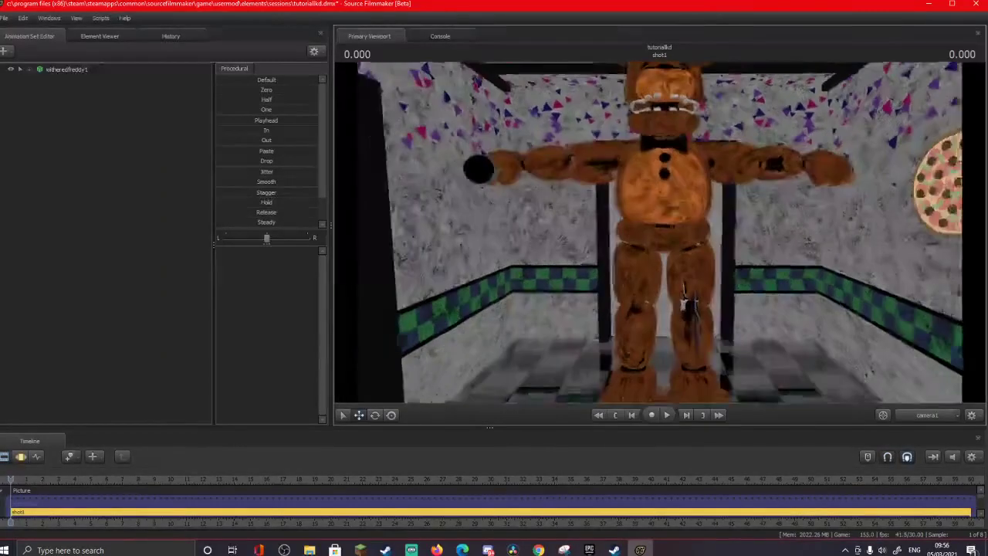
{"action": "key", "text": "w"}
{"action": "scroll", "coordinate": [659, 233], "scroll_direction": "down", "scroll_amount": 2}
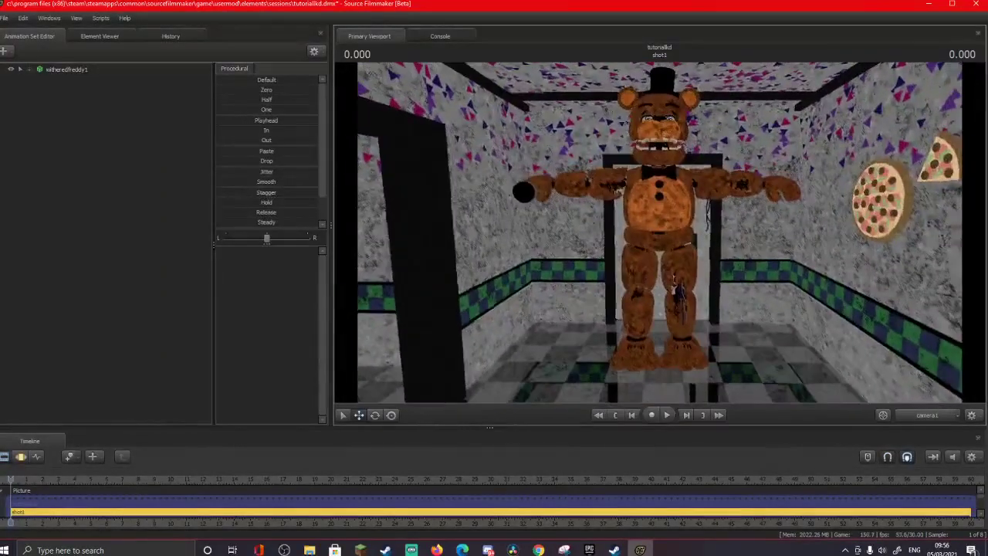
{"action": "scroll", "coordinate": [659, 233], "scroll_direction": "up", "scroll_amount": 2}
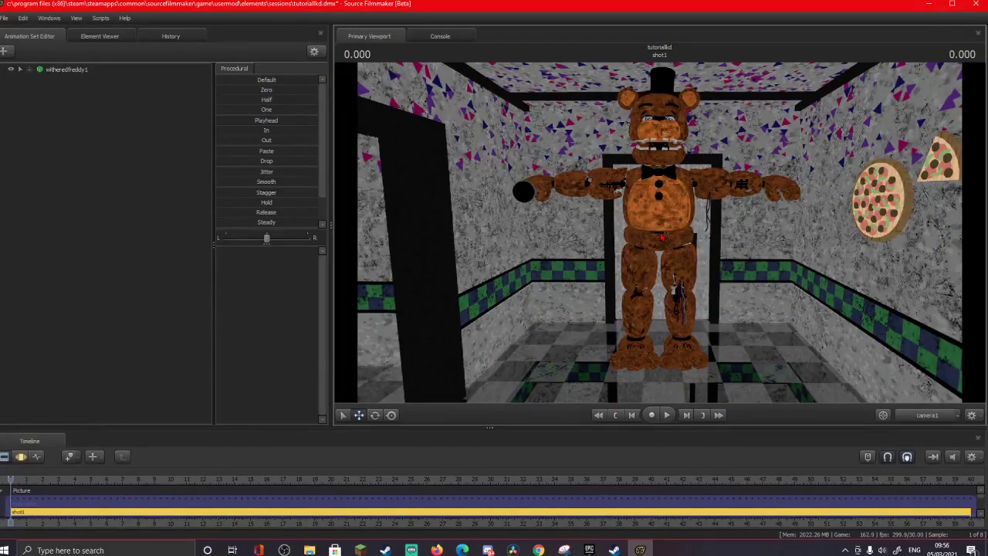
{"action": "left_click_drag", "start_coordinate": [693, 205], "coordinate": [692, 170]}
{"action": "key", "text": "w"}
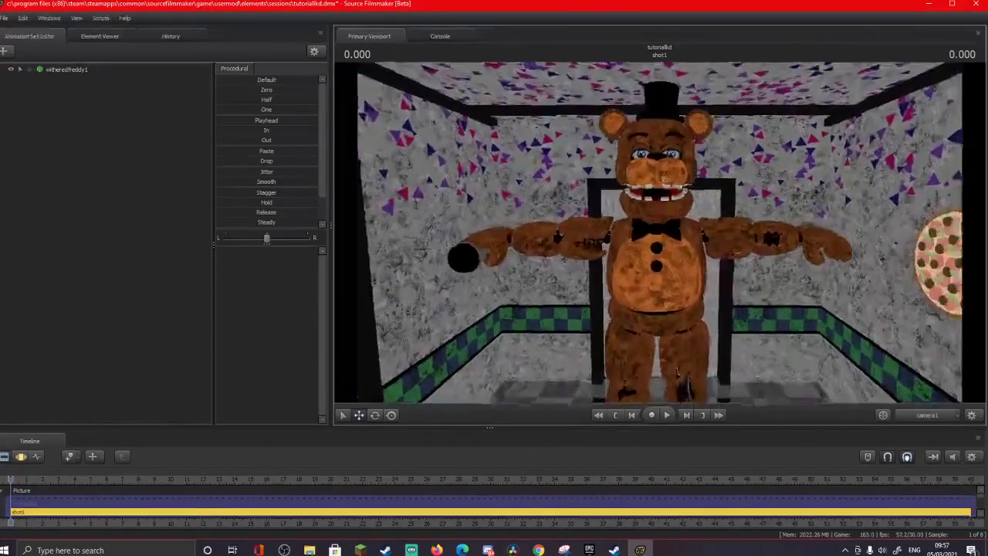
{"action": "key", "text": "w"}
{"action": "key", "text": "s"}
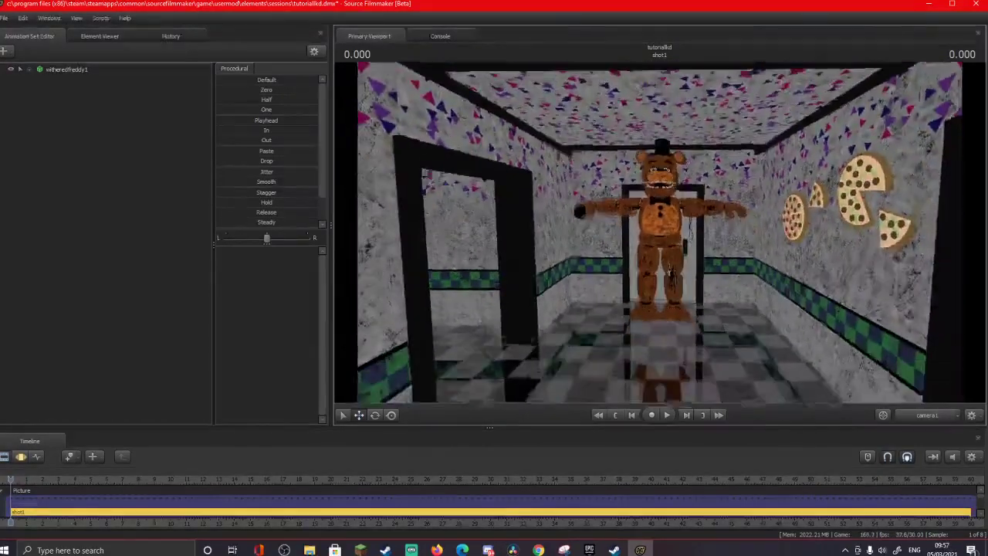
{"action": "scroll", "coordinate": [660, 233], "scroll_direction": "up", "scroll_amount": 6}
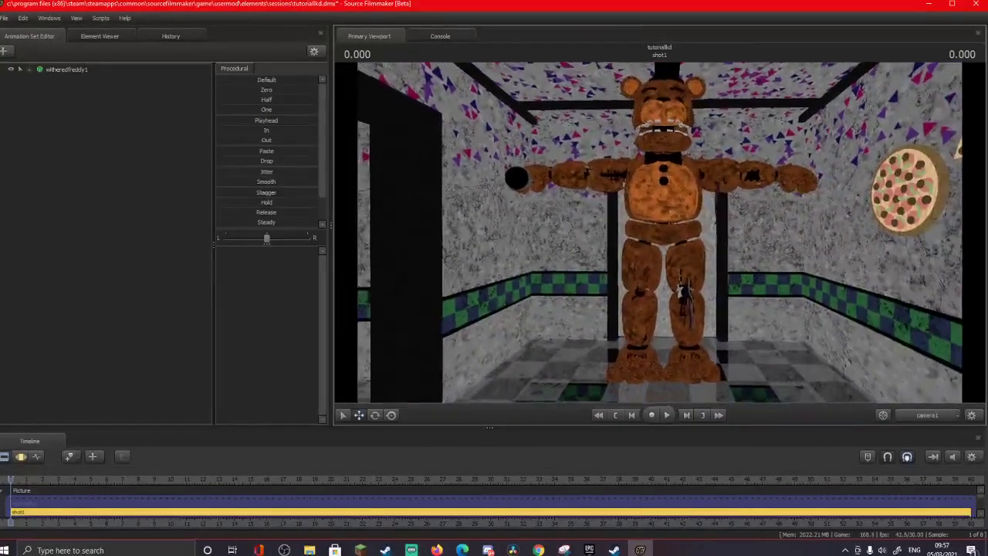
{"action": "scroll", "coordinate": [662, 235], "scroll_direction": "up", "scroll_amount": 2}
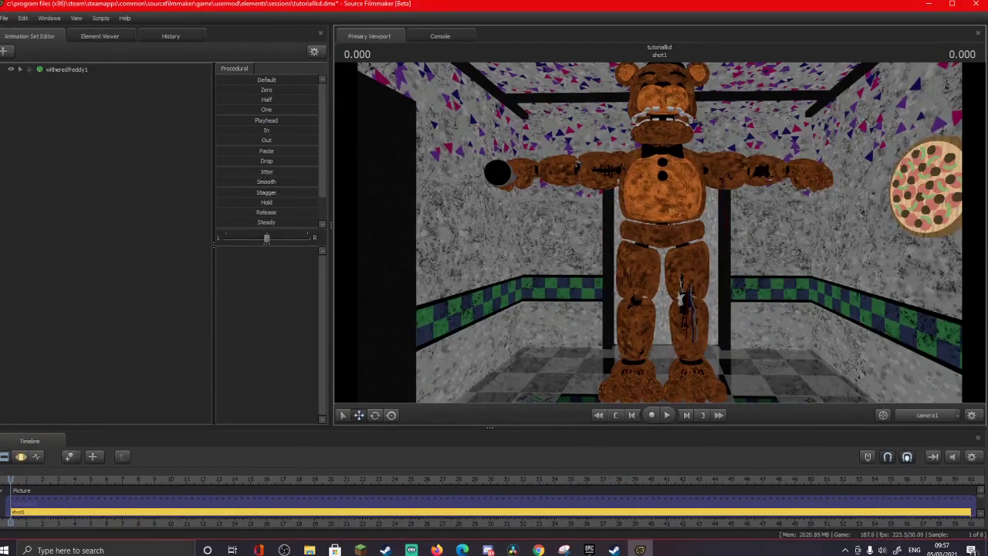
Move the playhead to 0.033 and pull the camera back to frame Withered Freddy's whole body in the hallway.
{"action": "left_click", "coordinate": [981, 515]}
{"action": "left_click", "coordinate": [981, 514]}
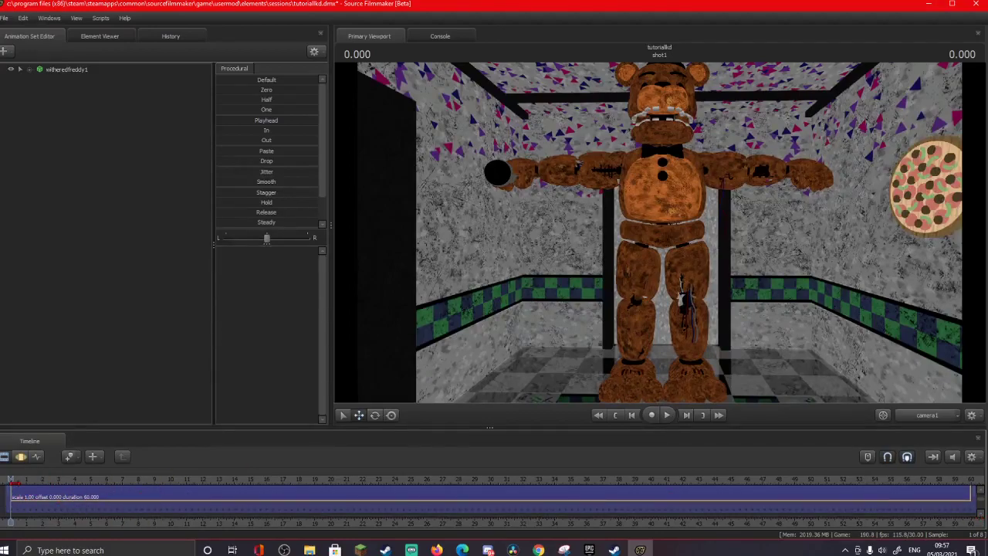
{"action": "mouse_move", "coordinate": [11, 480]}
{"action": "left_mouse_down"}
{"action": "mouse_move", "coordinate": [29, 480]}
{"action": "mouse_move", "coordinate": [11, 480]}
{"action": "left_mouse_up"}
{"action": "left_click_drag", "start_coordinate": [660, 231], "coordinate": [660, 193]}
{"action": "key", "text": "w"}
{"action": "key", "text": "s"}
{"action": "key", "text": "s"}
{"action": "key", "text": "s"}
{"action": "key", "text": "w"}
{"action": "key", "text": "s"}
{"action": "key", "text": "w"}
{"action": "key", "text": "s"}
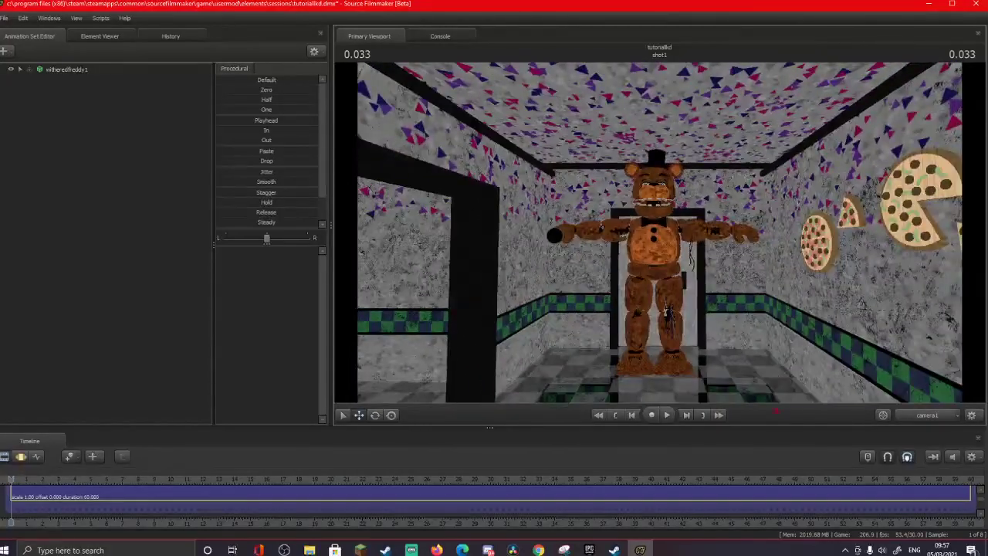
Select shot1 in the timeline, trim its end back to a sliver at the start, and return the playhead to 0.000.
{"action": "scroll", "coordinate": [236, 510], "scroll_direction": "down", "scroll_amount": 3}
{"action": "scroll", "coordinate": [236, 510], "scroll_direction": "up", "scroll_amount": 2}
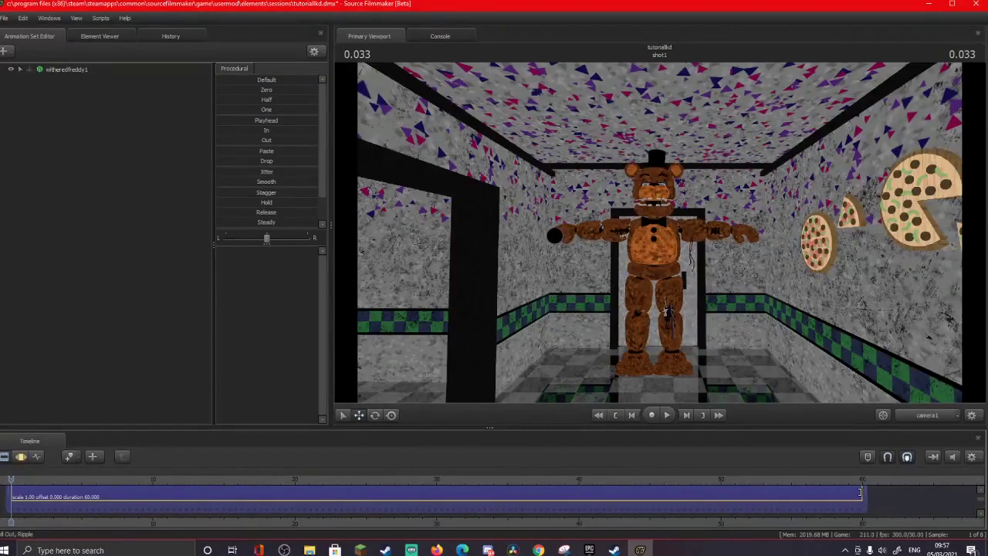
{"action": "left_click_drag", "start_coordinate": [983, 504], "coordinate": [983, 495]}
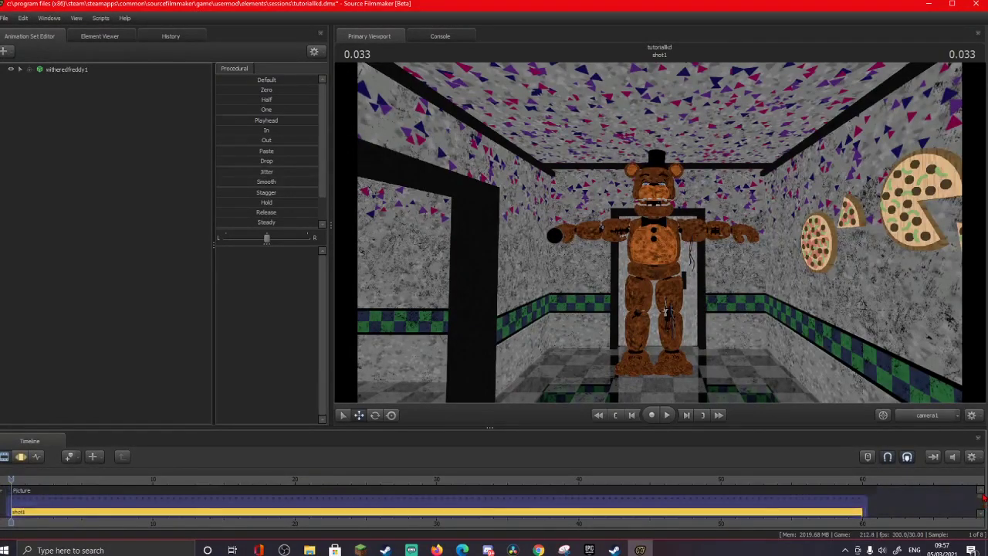
{"action": "left_click", "coordinate": [219, 496]}
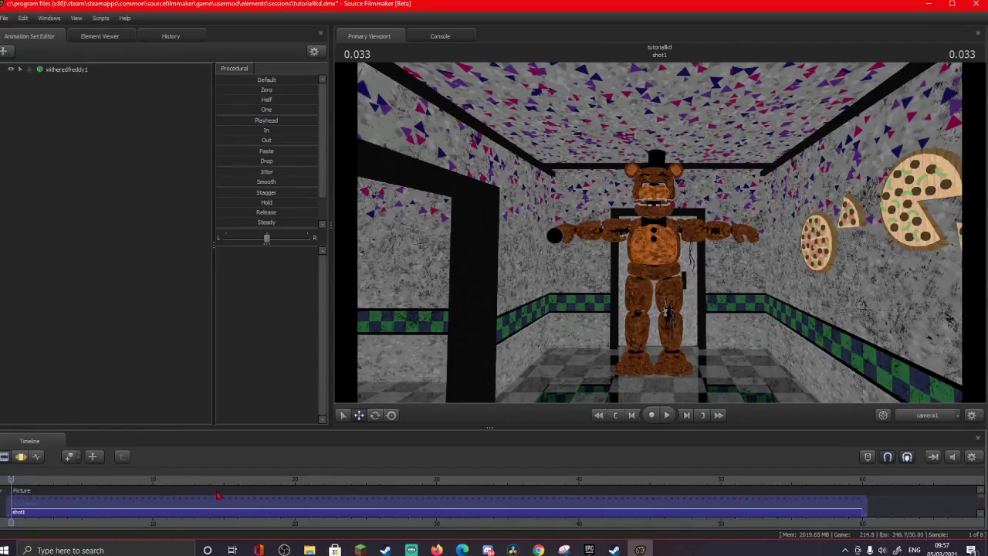
{"action": "left_click", "coordinate": [202, 516]}
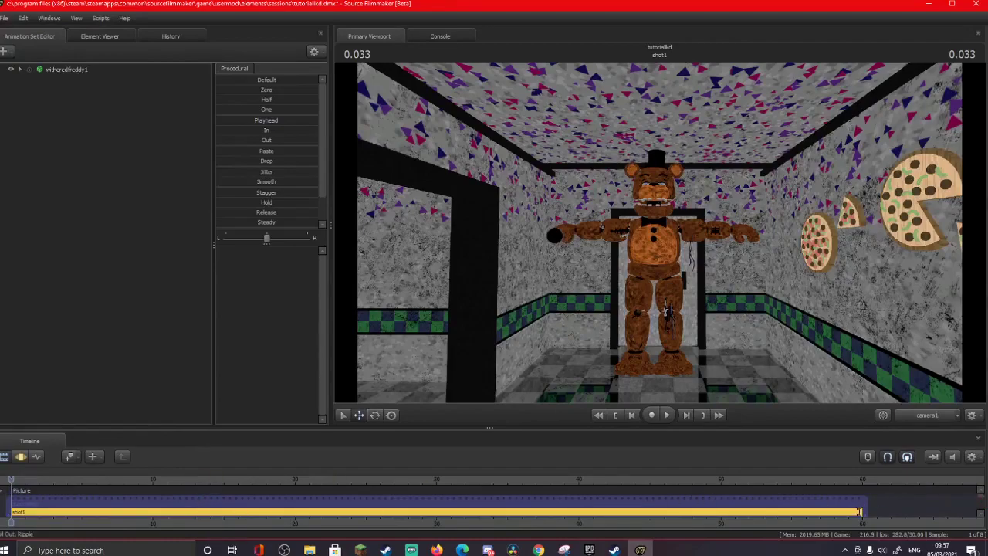
{"action": "left_click_drag", "start_coordinate": [852, 511], "coordinate": [7, 481]}
{"action": "scroll", "coordinate": [11, 521], "scroll_direction": "up", "scroll_amount": 10}
{"action": "scroll", "coordinate": [46, 506], "scroll_direction": "down", "scroll_amount": 5}
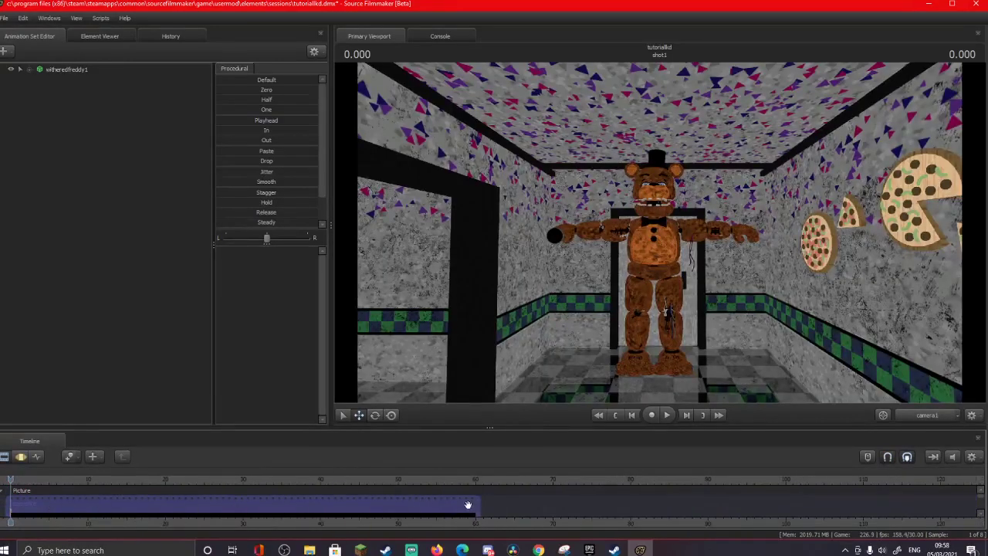
Shorten the overall sequence to about 0.37 seconds and extend shot1 to fill it.
{"action": "left_click_drag", "start_coordinate": [468, 505], "coordinate": [14, 501]}
{"action": "scroll", "coordinate": [14, 502], "scroll_direction": "up", "scroll_amount": 10}
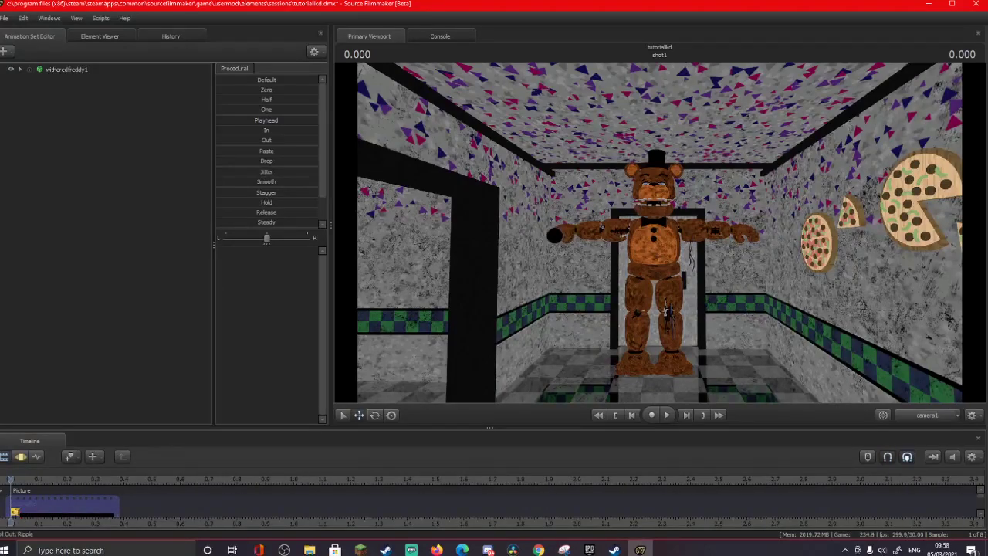
{"action": "left_click_drag", "start_coordinate": [20, 512], "coordinate": [114, 511]}
Reframe the camera so Withered Freddy stands centred and fully in view, from hat to feet.
{"action": "mouse_move", "coordinate": [658, 233]}
{"action": "left_mouse_down"}
{"action": "mouse_move", "coordinate": [648, 233]}
{"action": "mouse_move", "coordinate": [657, 235]}
{"action": "left_mouse_up"}
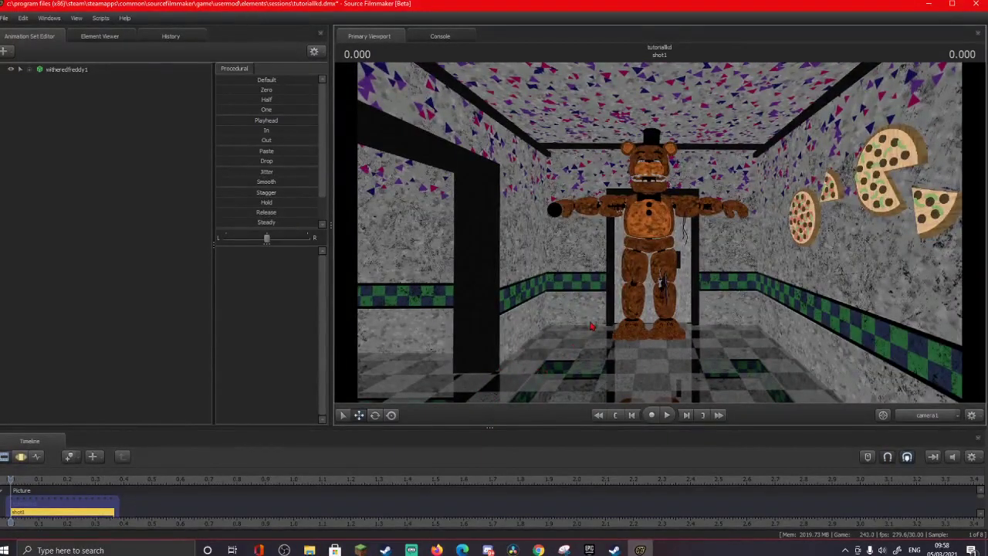
{"action": "key", "text": "w"}
{"action": "mouse_move", "coordinate": [591, 326]}
{"action": "left_mouse_down"}
{"action": "mouse_move", "coordinate": [593, 313]}
{"action": "mouse_move", "coordinate": [592, 327]}
{"action": "left_mouse_up"}
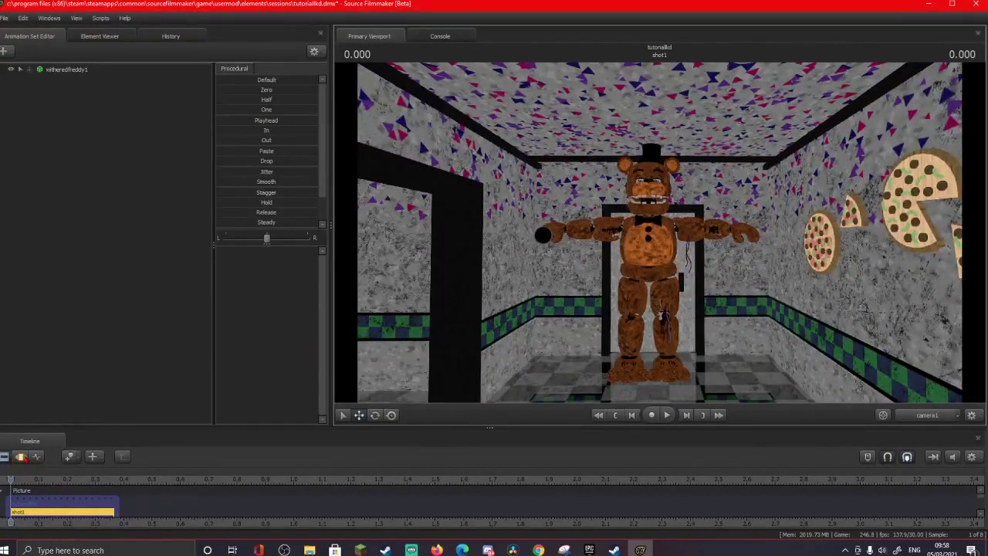
Switch the timeline to the Motion Editor and move the camera closer so the view cuts off at Withered Freddy's lower legs.
{"action": "left_click", "coordinate": [21, 458]}
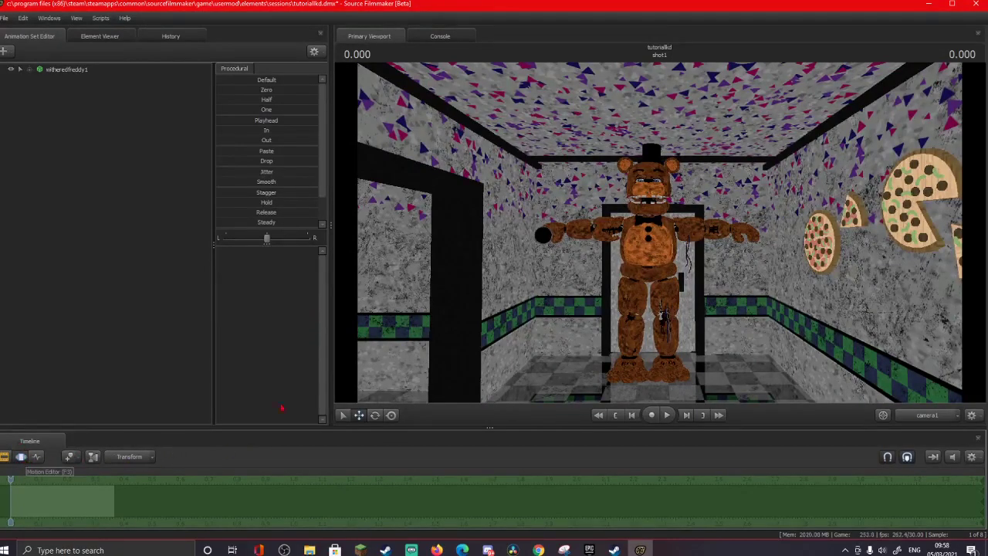
{"action": "left_click_drag", "start_coordinate": [586, 330], "coordinate": [587, 331]}
{"action": "key", "text": "s"}
{"action": "key", "text": "w"}
{"action": "left_click_drag", "start_coordinate": [549, 271], "coordinate": [549, 270]}
{"action": "key", "text": "s"}
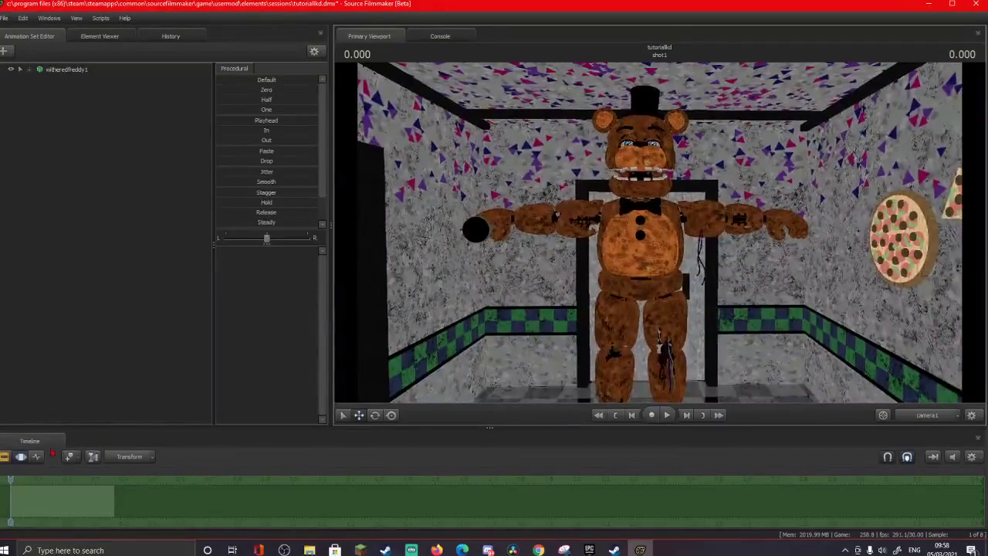
Switch the timeline to the Graph Editor and shift its view so time 0 sits near the middle.
{"action": "left_click", "coordinate": [36, 456]}
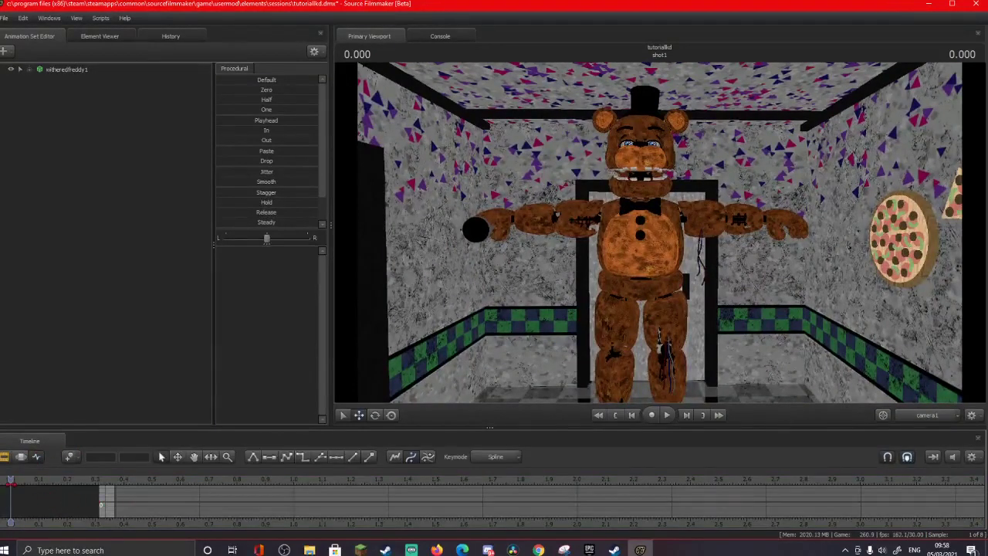
{"action": "left_click_drag", "start_coordinate": [11, 482], "coordinate": [439, 472]}
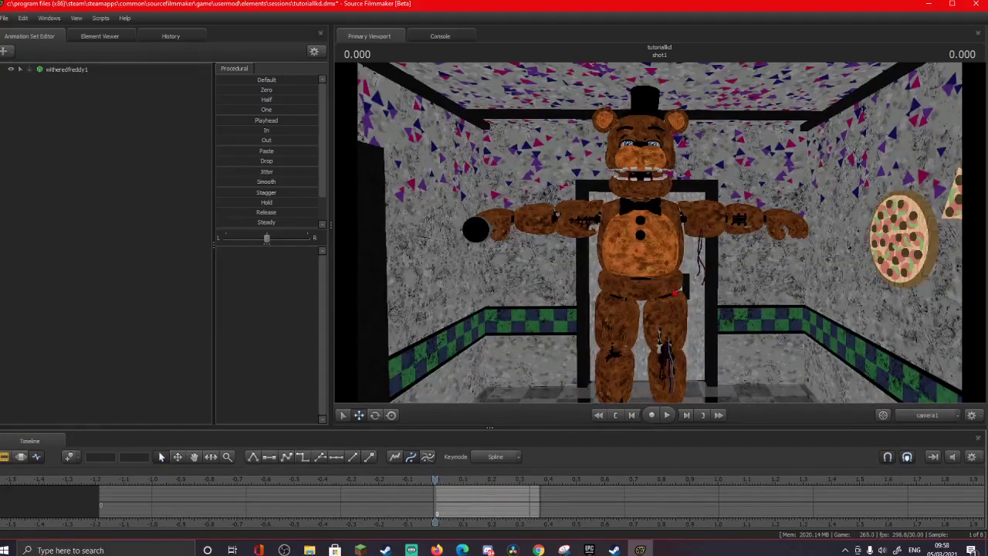
Switch the timeline to the Motion Editor and pull the camera back so Withered Freddy is in view from hat to feet.
{"action": "left_click", "coordinate": [21, 458]}
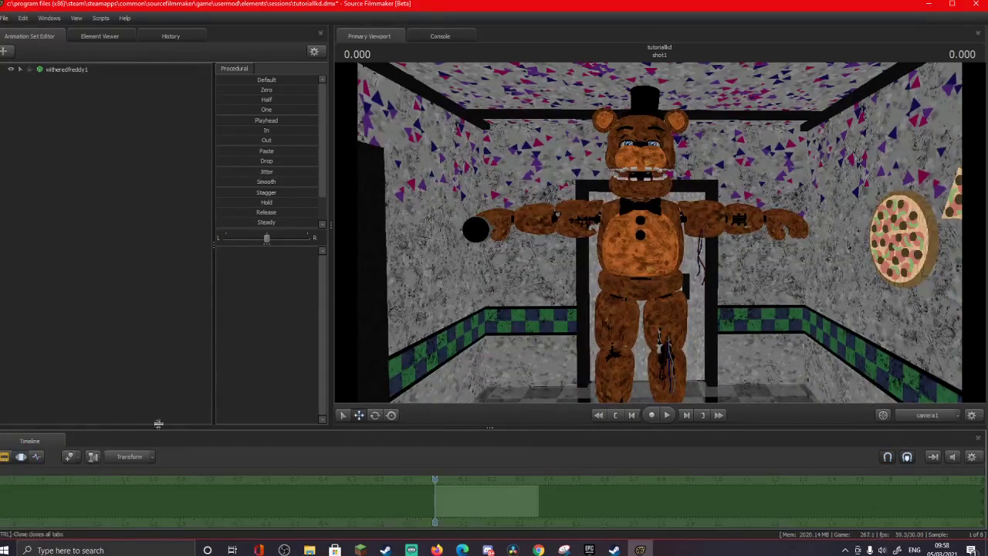
{"action": "left_click_drag", "start_coordinate": [586, 255], "coordinate": [635, 248]}
{"action": "key", "text": "s"}
{"action": "key", "text": "w"}
{"action": "key", "text": "ctrl"}
{"action": "left_click_drag", "start_coordinate": [718, 246], "coordinate": [705, 249]}
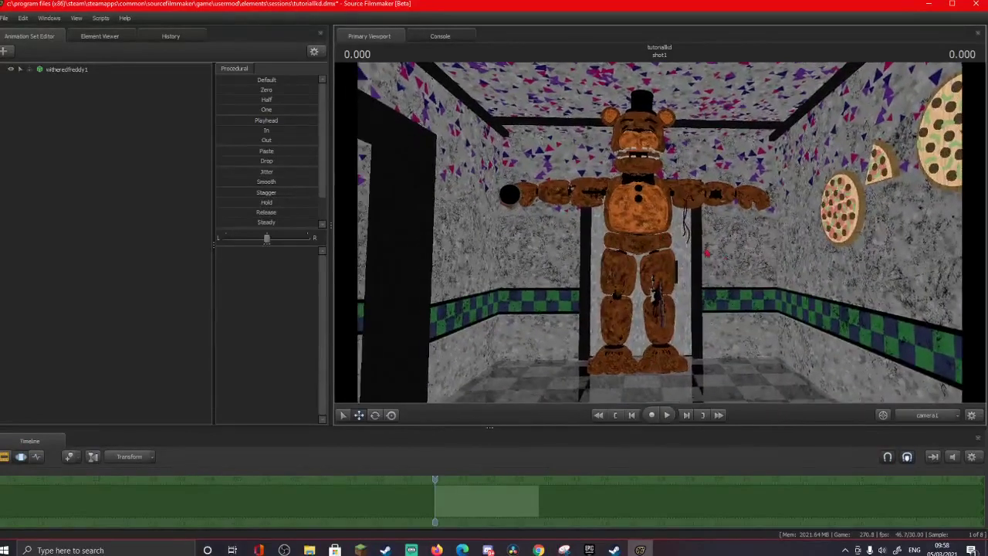
Cycle the timeline through its other editors and return it to the Motion Editor.
{"action": "left_click", "coordinate": [4, 457]}
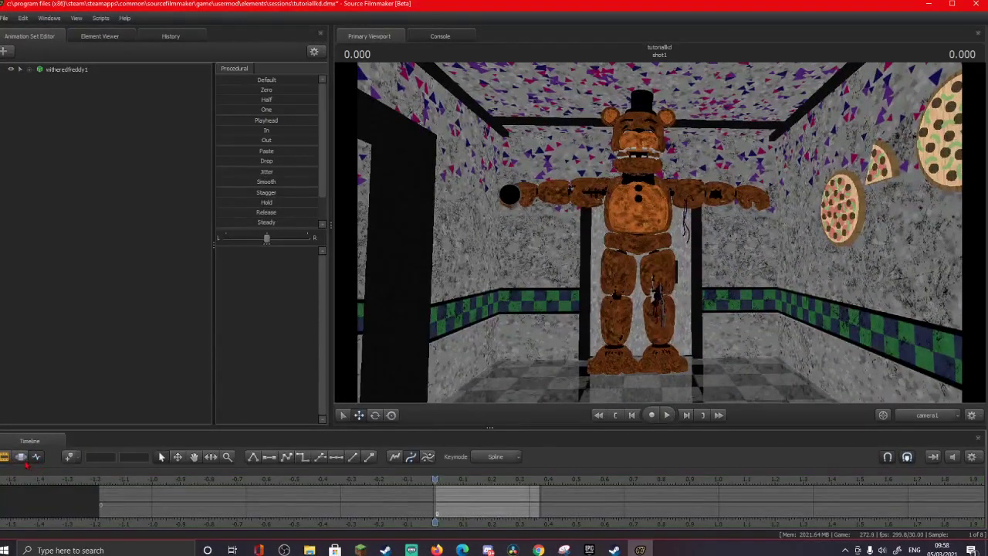
{"action": "left_click", "coordinate": [20, 457]}
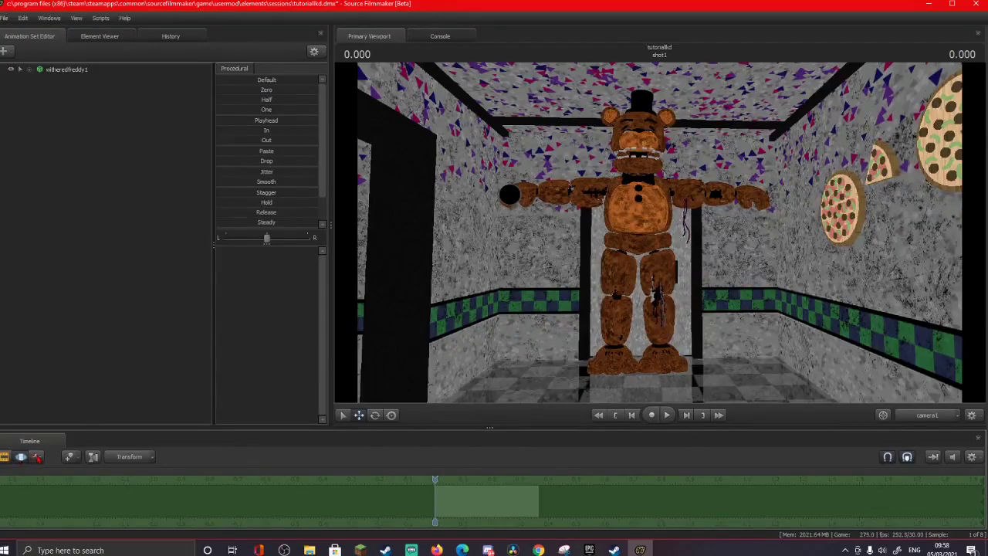
{"action": "left_click", "coordinate": [36, 457]}
{"action": "left_click", "coordinate": [21, 458]}
Try rotating Withered Freddy's whole body from the bip_pelvis bone with the Rotate tool, then undo the rotation.
{"action": "key", "text": "ctrl"}
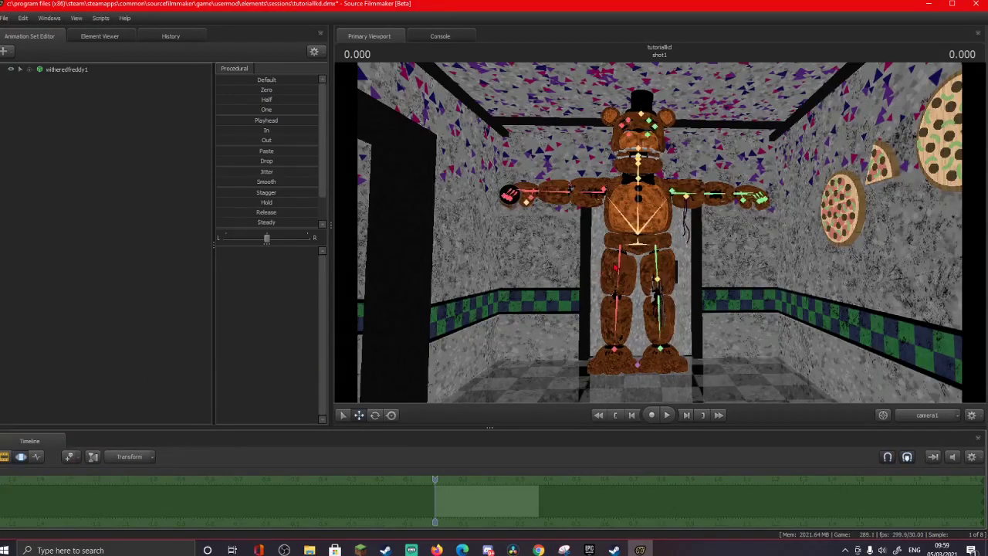
{"action": "left_click", "coordinate": [640, 244]}
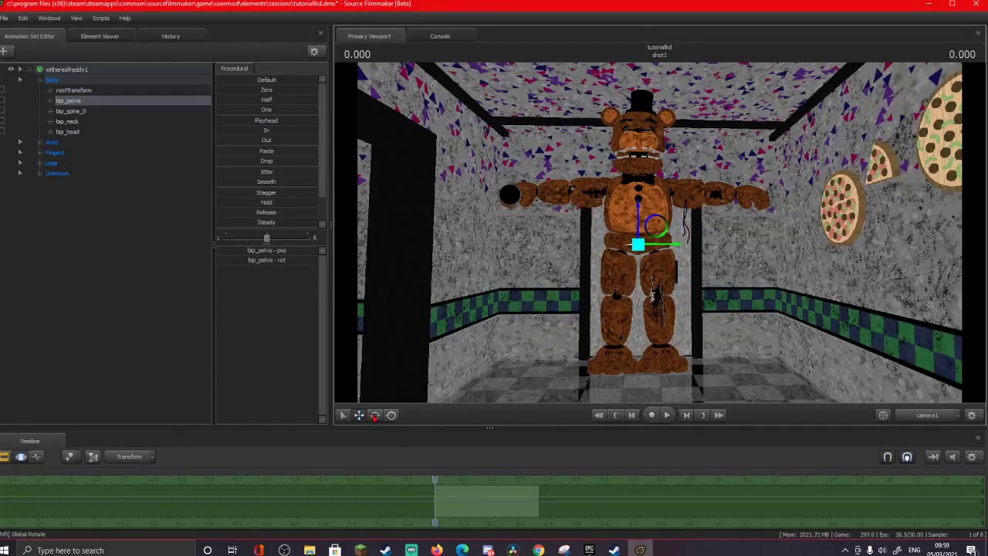
{"action": "left_click", "coordinate": [376, 415]}
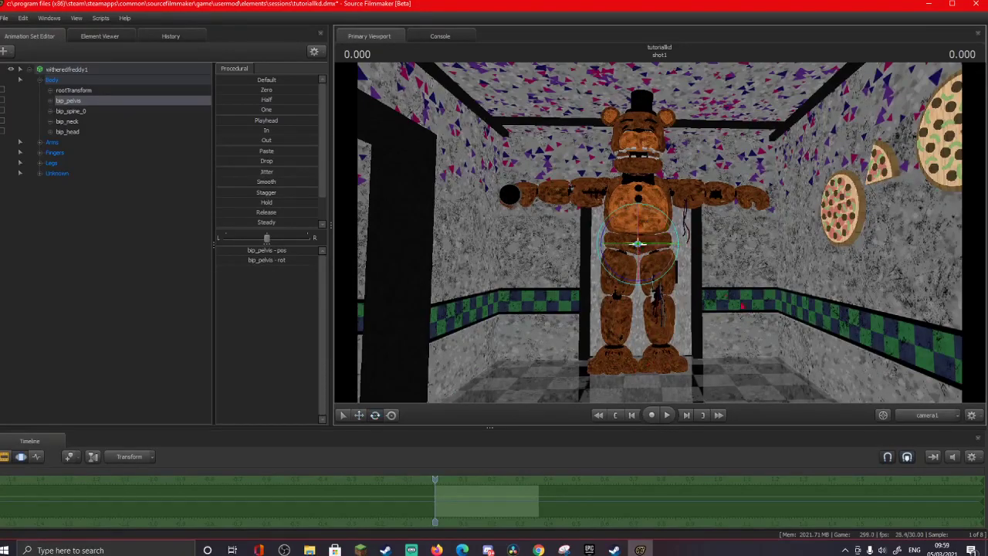
{"action": "left_click_drag", "start_coordinate": [666, 244], "coordinate": [609, 253]}
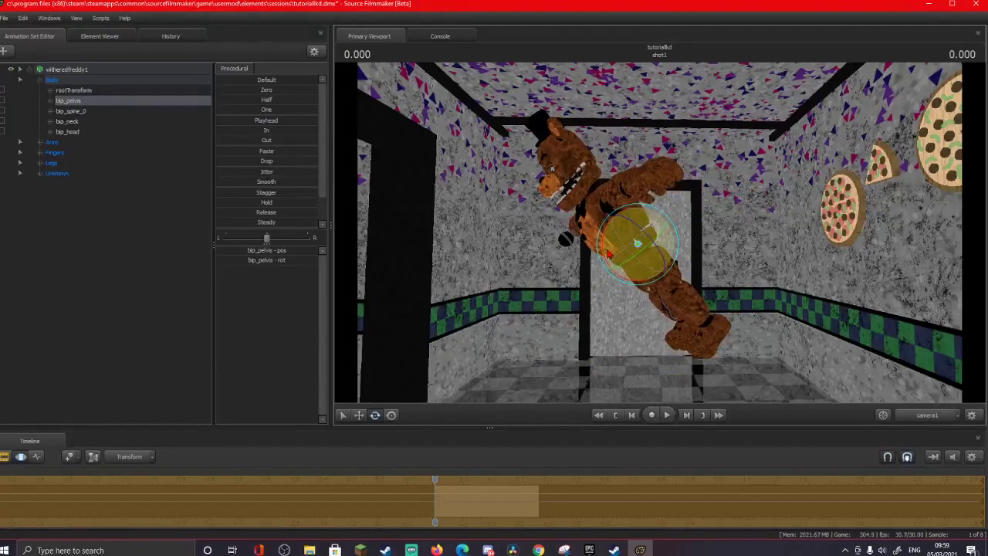
{"action": "key", "text": "ctrl+z"}
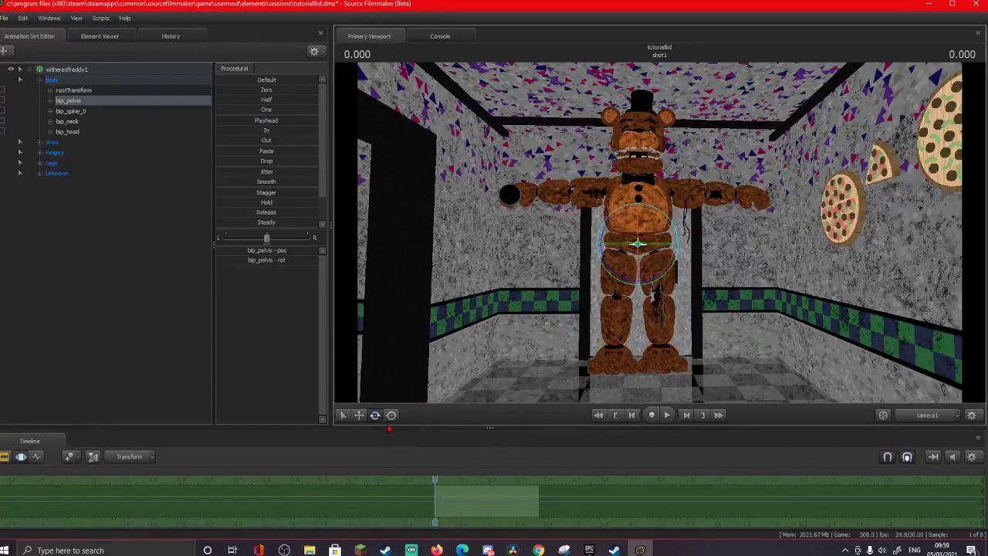
Try turning the pelvis bone with the free rotation tool and undo it.
{"action": "left_click", "coordinate": [392, 416]}
{"action": "left_click_drag", "start_coordinate": [672, 235], "coordinate": [618, 242]}
{"action": "key", "text": "ctrl+z"}
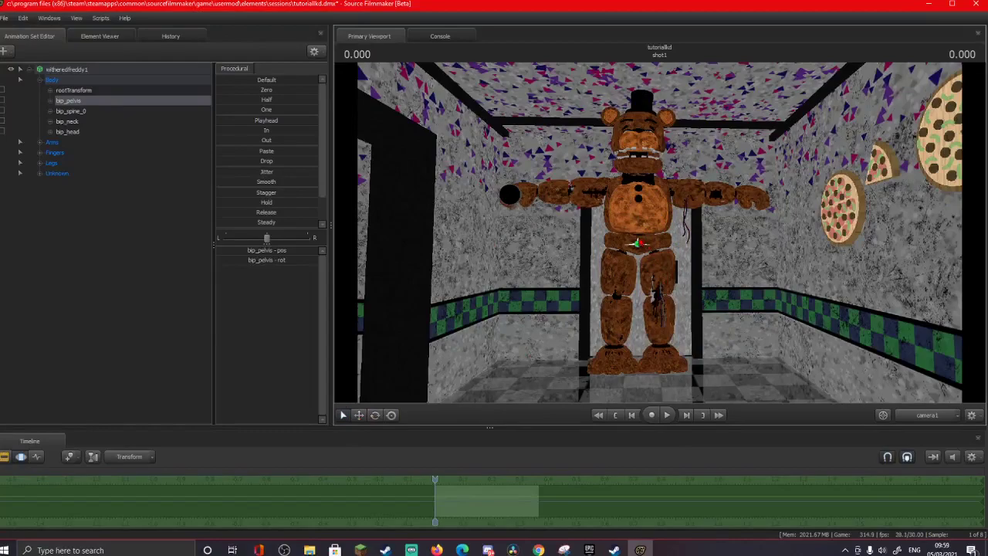
Use the Move tool on the pelvis bone, reframe Withered Freddy from slightly higher and switch to the Rotate tool.
{"action": "left_click_drag", "start_coordinate": [660, 232], "coordinate": [654, 233]}
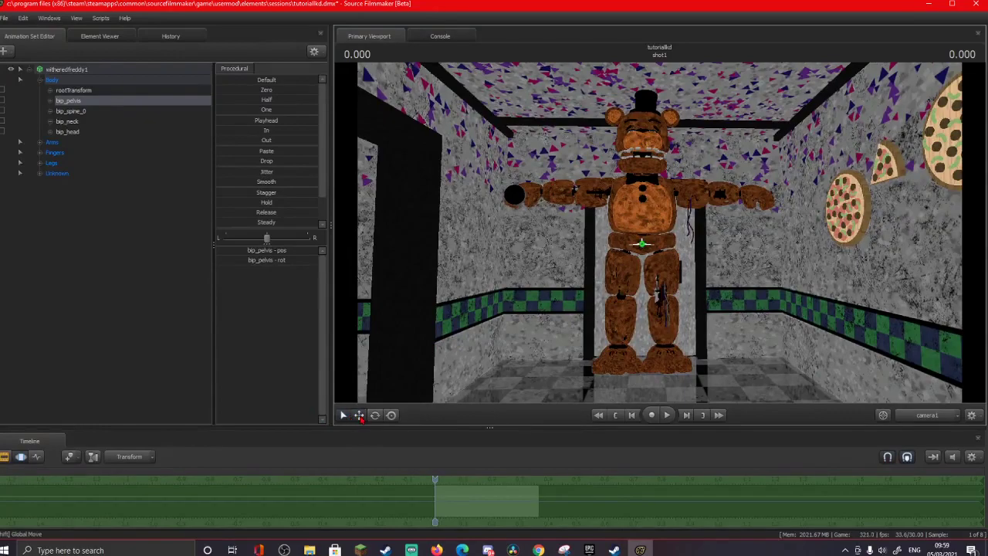
{"action": "left_click", "coordinate": [359, 415]}
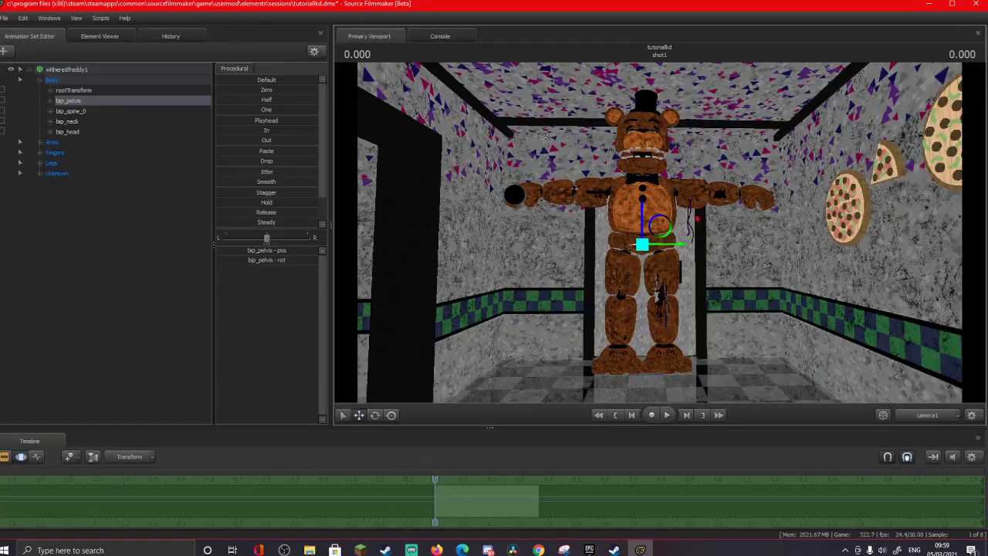
{"action": "key", "text": "w"}
{"action": "left_click_drag", "start_coordinate": [671, 231], "coordinate": [675, 238]}
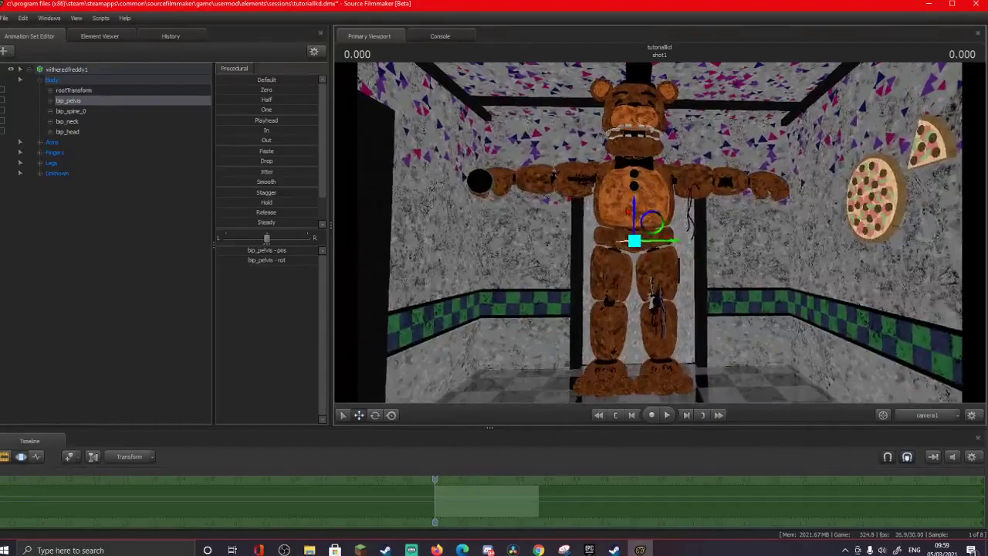
{"action": "left_click_drag", "start_coordinate": [634, 210], "coordinate": [650, 332]}
{"action": "key", "text": "d"}
{"action": "left_click_drag", "start_coordinate": [604, 192], "coordinate": [603, 191]}
{"action": "left_click_drag", "start_coordinate": [599, 226], "coordinate": [668, 210]}
{"action": "key", "text": "e"}
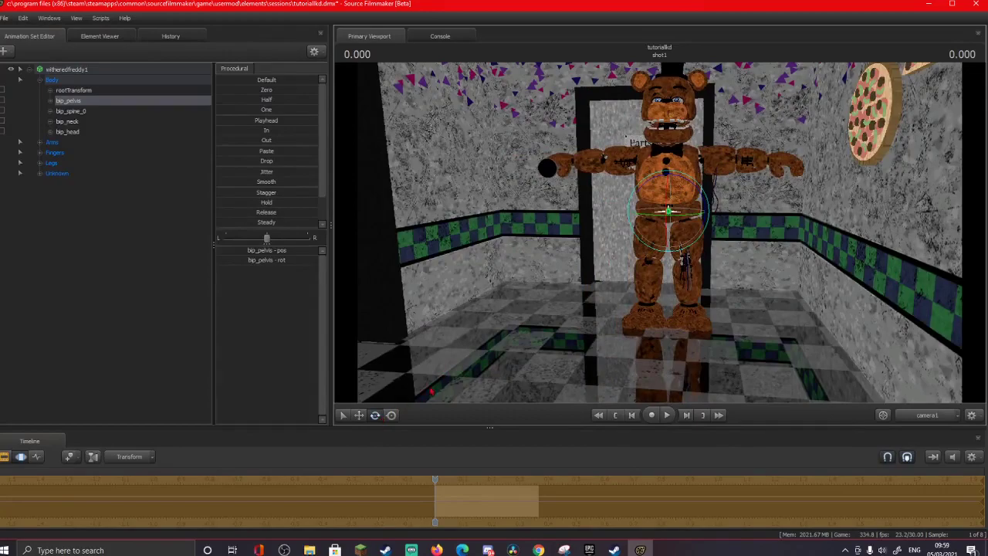
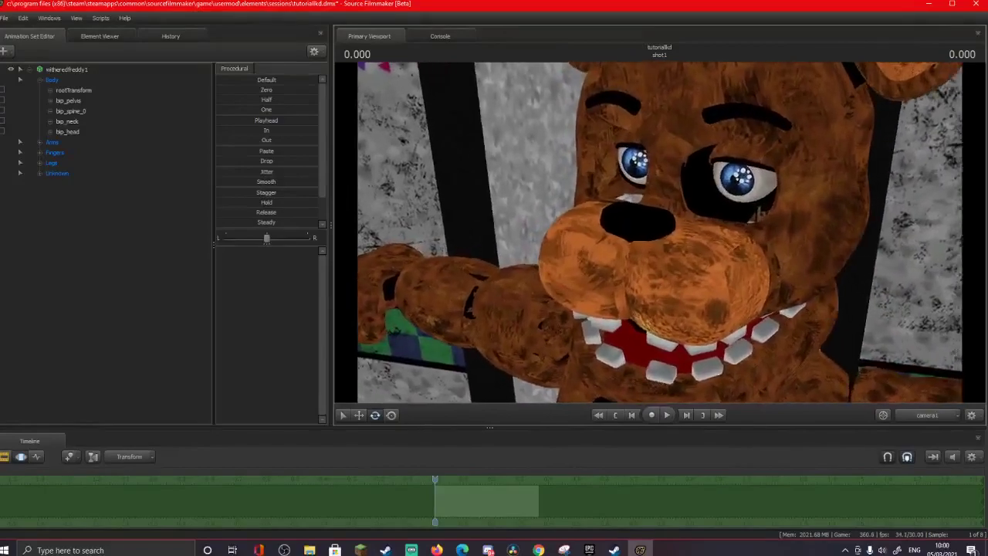
Open a Secondary Viewport, dock it below the Animation Set Editor and enlarge it until its picture shows.
{"action": "key", "text": "w"}
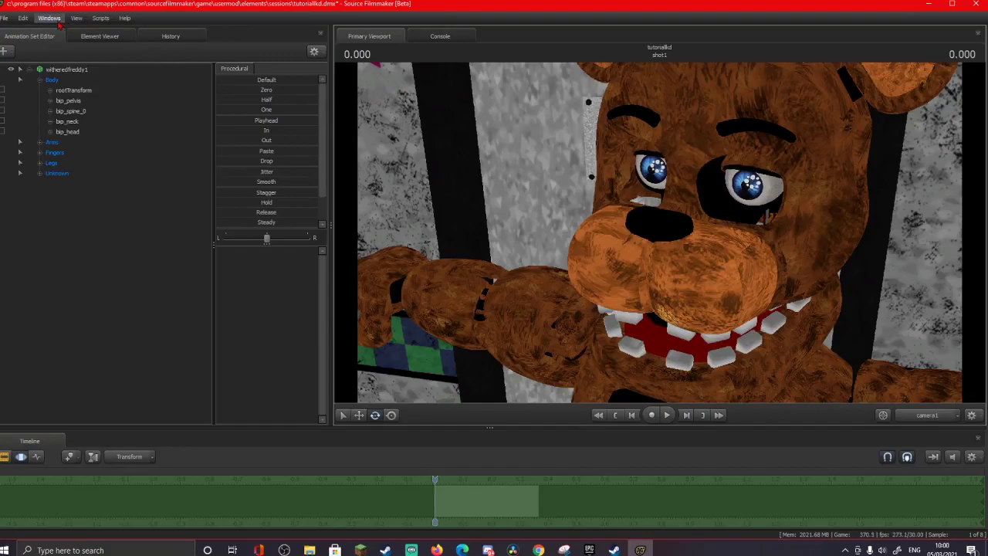
{"action": "left_click", "coordinate": [57, 21]}
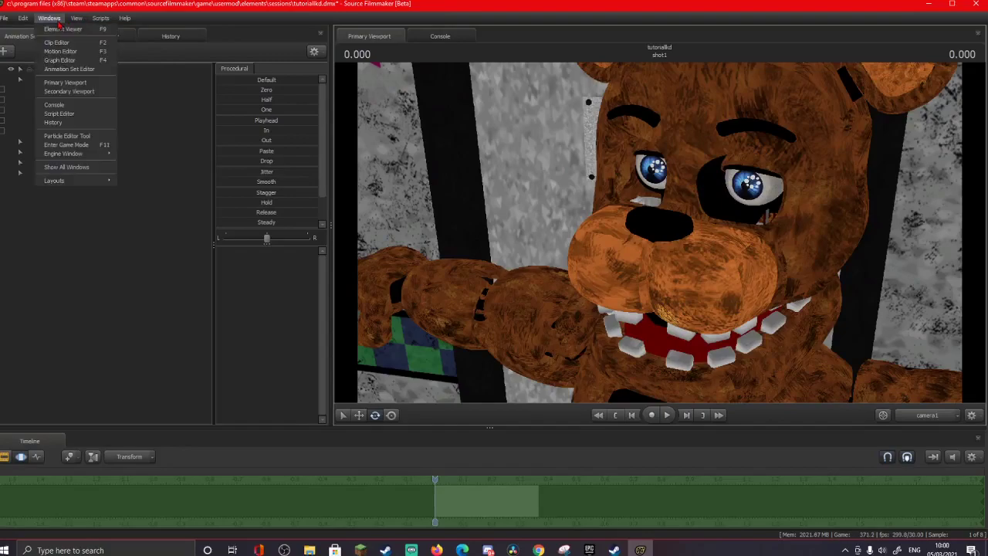
{"action": "left_click", "coordinate": [78, 93]}
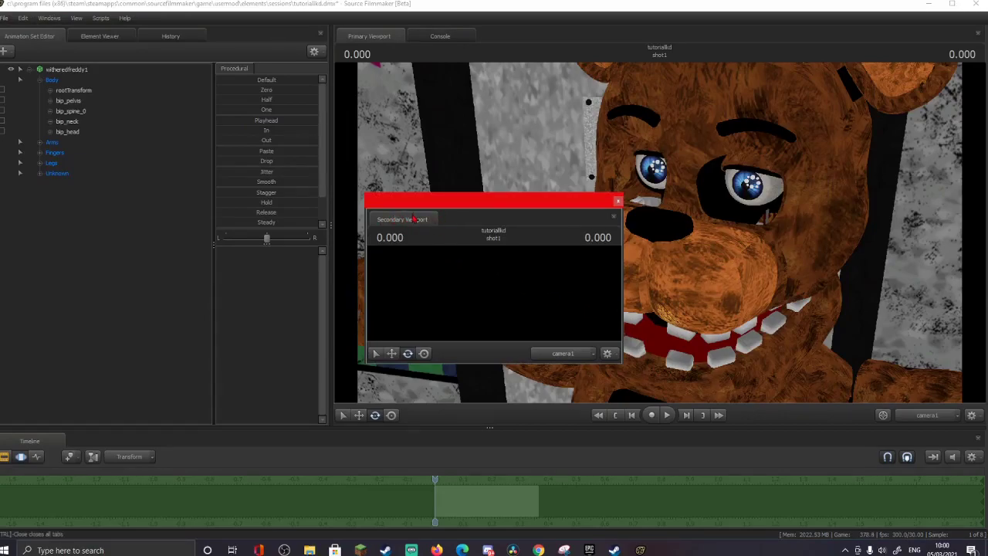
{"action": "left_click_drag", "start_coordinate": [415, 220], "coordinate": [164, 244]}
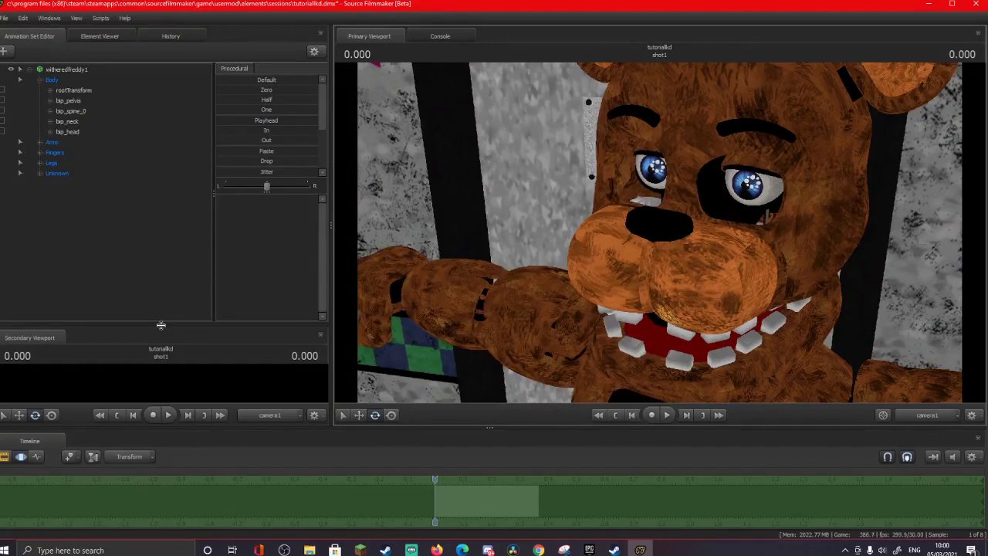
{"action": "left_click_drag", "start_coordinate": [161, 325], "coordinate": [160, 251]}
Set the primary viewport to the Work Camera and back it away from the face to show Withered Freddy's upper body.
{"action": "left_click", "coordinate": [928, 419]}
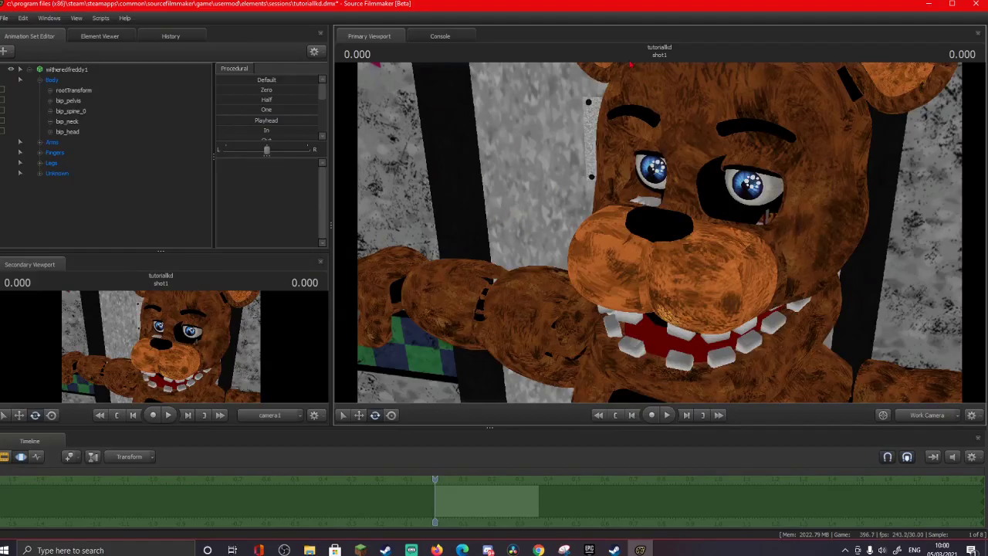
{"action": "key", "text": "s"}
{"action": "left_click_drag", "start_coordinate": [655, 119], "coordinate": [753, 208]}
{"action": "key", "text": "a"}
{"action": "key", "text": "s"}
{"action": "key", "text": "w"}
{"action": "key", "text": "s"}
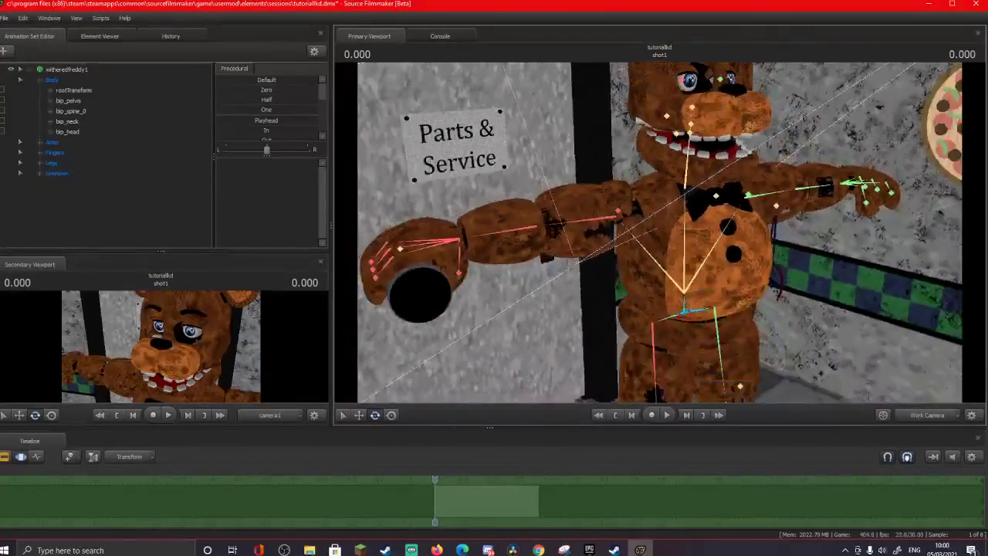
Try rotating the bip_spine_0 bone with the free rotation tool and undo the change.
{"action": "left_click", "coordinate": [683, 296], "text": "ctrl"}
{"action": "key", "text": "r"}
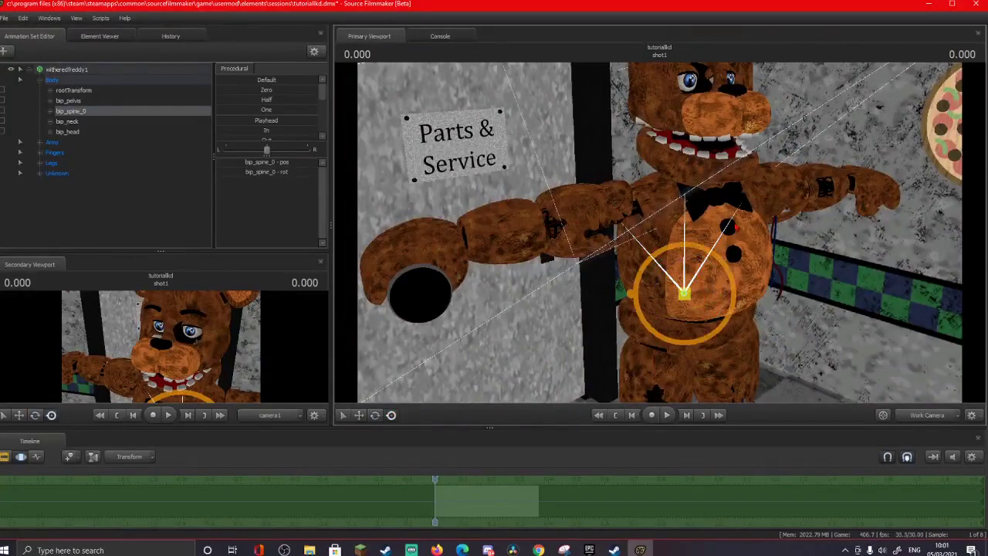
{"action": "left_click_drag", "start_coordinate": [687, 295], "coordinate": [695, 279]}
{"action": "key", "text": "ctrl+z"}
{"action": "key", "text": "ctrl+z"}
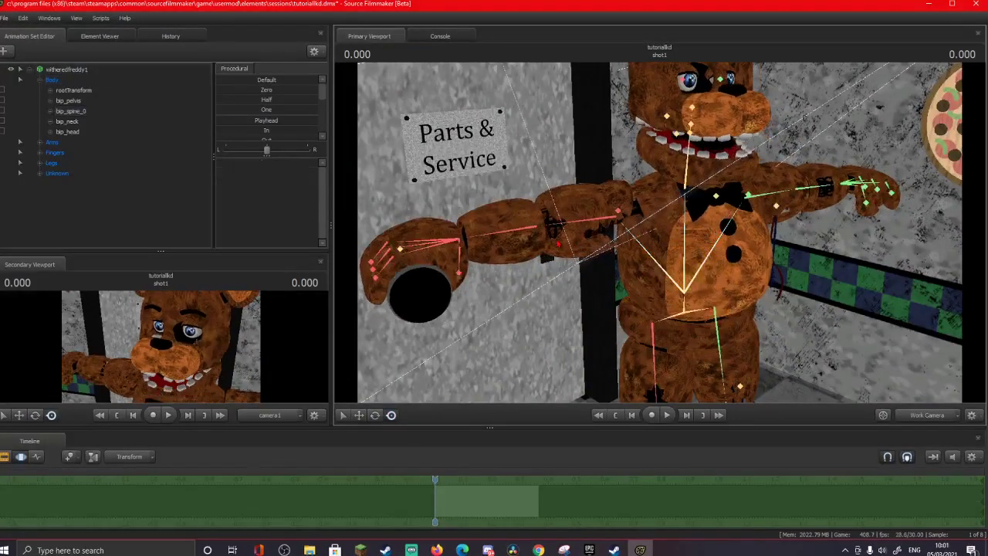
Rotate the bip_spine_0 bone slightly and tilt the bip_neck bone with the free rotation tool.
{"action": "key", "text": "s"}
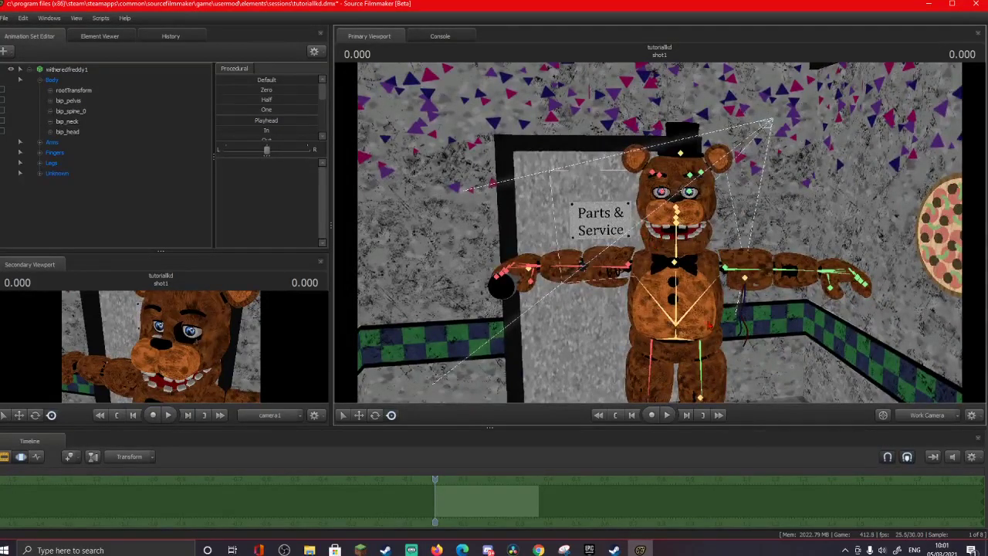
{"action": "left_click", "coordinate": [687, 329]}
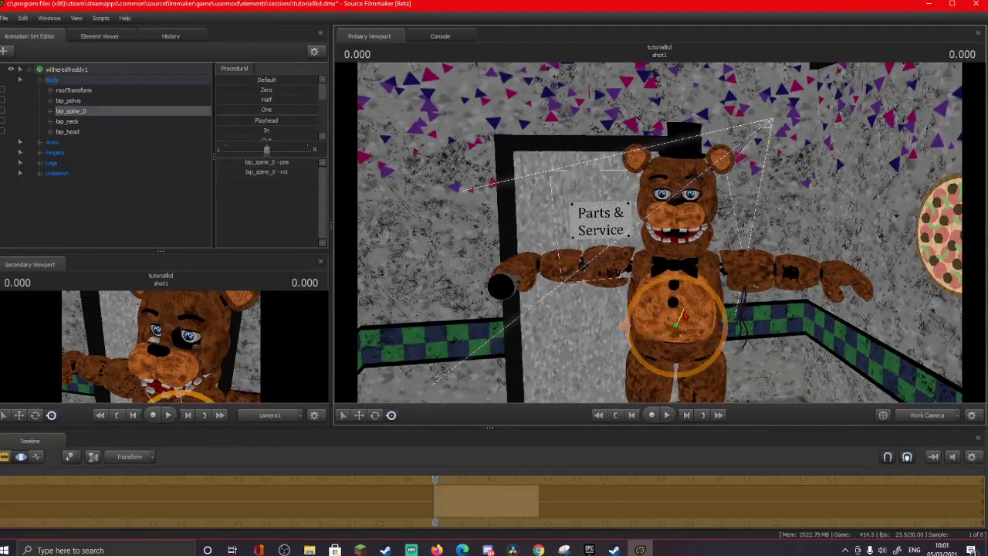
{"action": "left_click", "coordinate": [689, 265]}
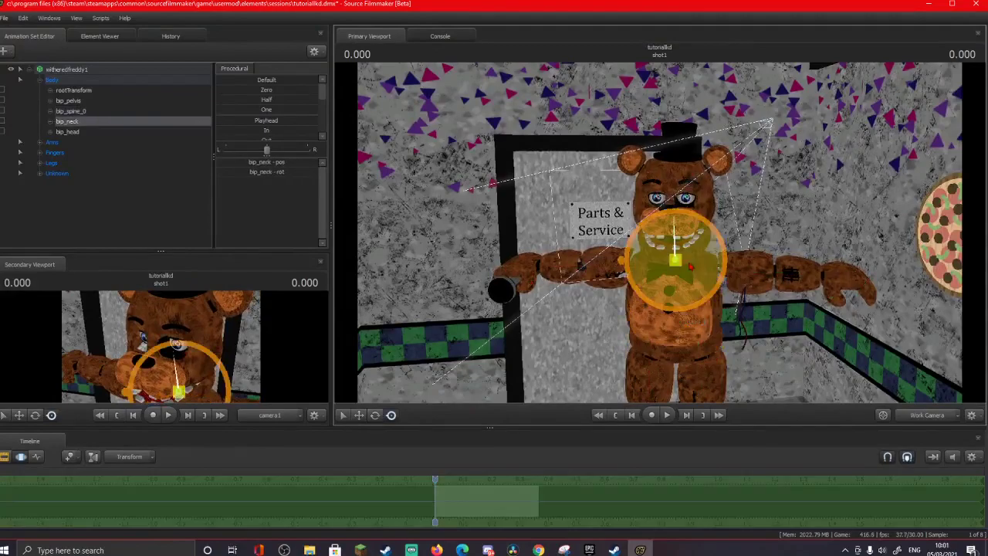
{"action": "left_click_drag", "start_coordinate": [690, 268], "coordinate": [687, 278]}
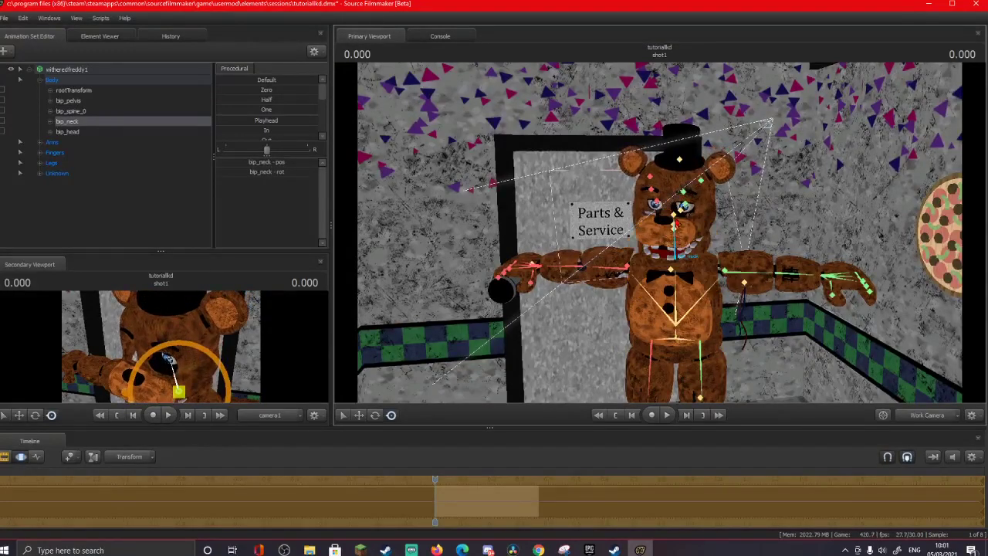
Rotate the bip_head bone to adjust the tilt of Withered Freddy's head.
{"action": "left_click", "coordinate": [682, 207]}
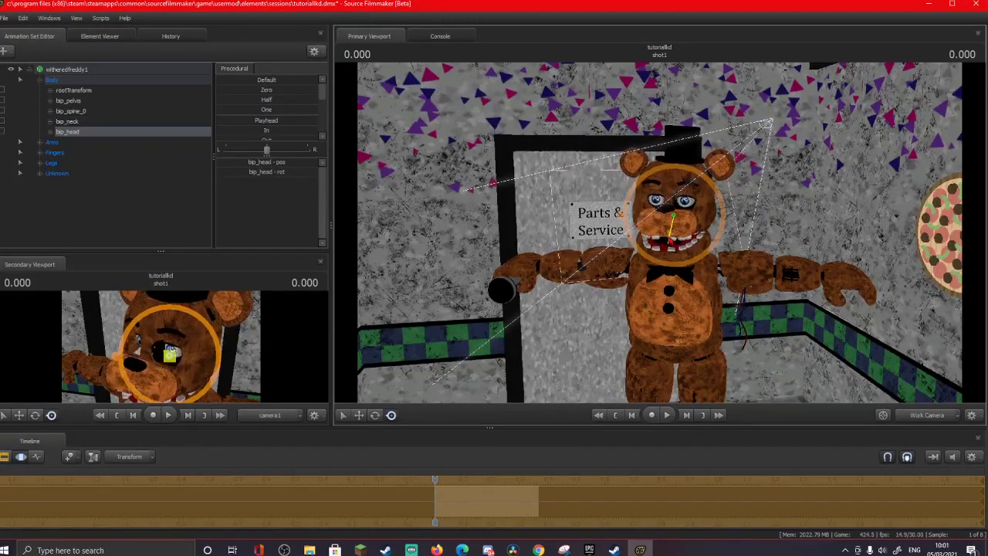
{"action": "key", "text": "ctrl"}
{"action": "left_click", "coordinate": [675, 216], "text": "ctrl"}
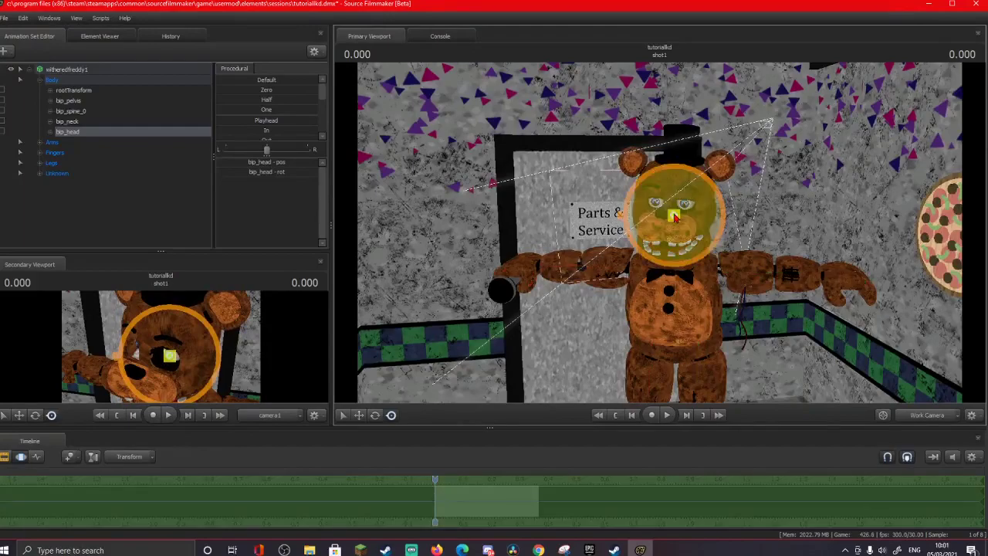
{"action": "key", "text": "ctrl"}
{"action": "left_click_drag", "start_coordinate": [675, 216], "coordinate": [684, 207]}
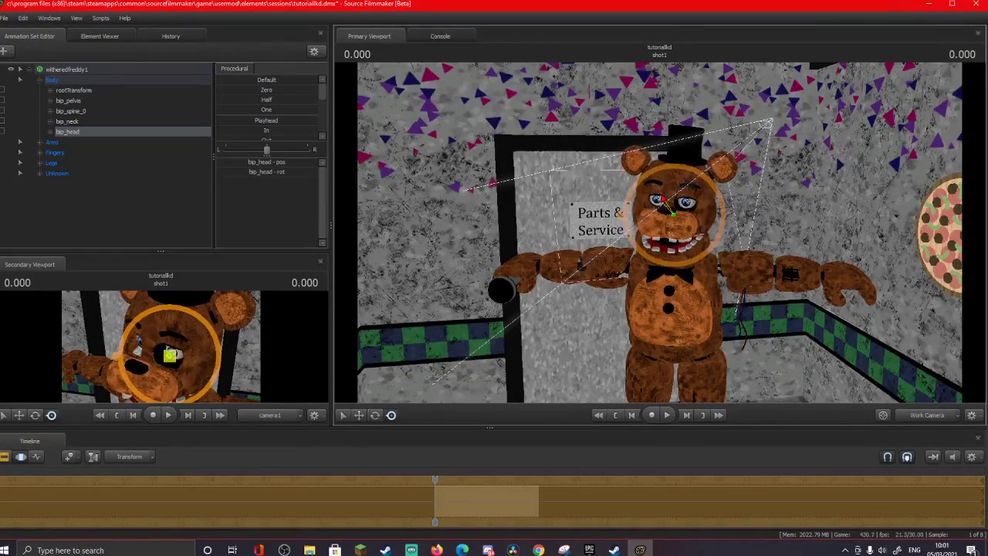
Rotate bip_upperArm_R, bip_lowerArm_R and bip_upperArm_L so both of Withered Freddy's arms hang down at the sides.
{"action": "left_click", "coordinate": [624, 271], "text": "ctrl"}
{"action": "left_click_drag", "start_coordinate": [624, 271], "coordinate": [603, 290]}
{"action": "left_click_drag", "start_coordinate": [647, 255], "coordinate": [640, 251]}
{"action": "left_click", "coordinate": [605, 332], "text": "ctrl"}
{"action": "left_click_drag", "start_coordinate": [593, 333], "coordinate": [622, 327]}
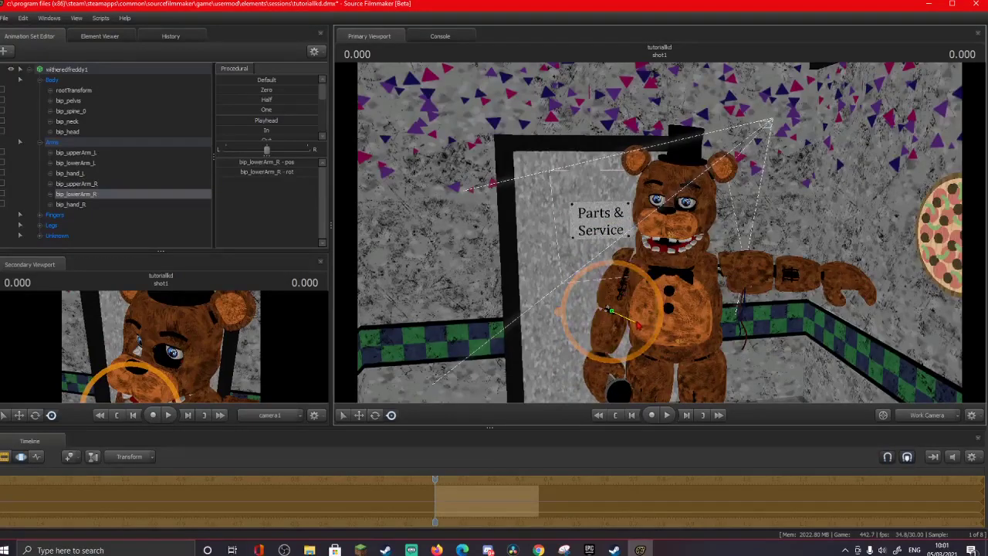
{"action": "left_click", "coordinate": [627, 270], "text": "ctrl"}
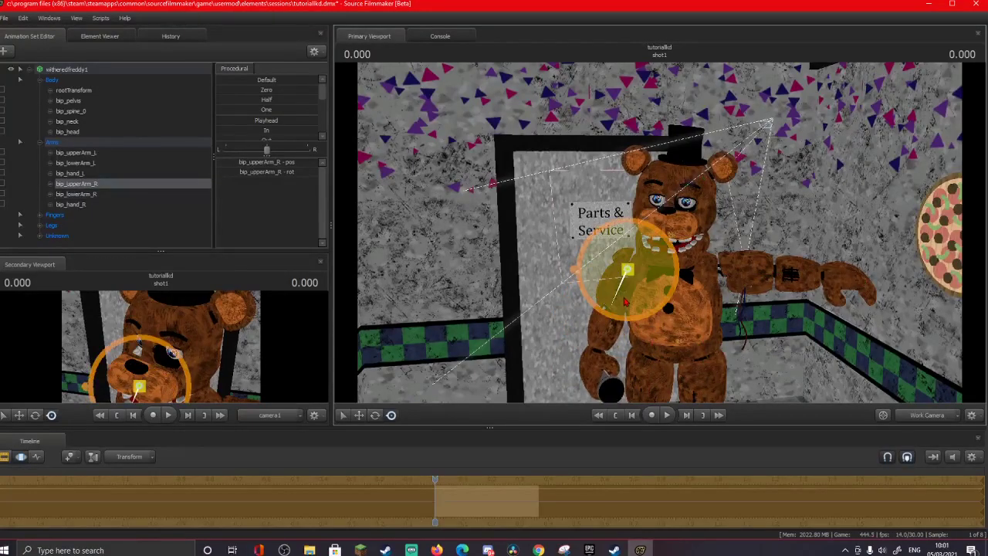
{"action": "left_click", "coordinate": [740, 259], "text": "ctrl"}
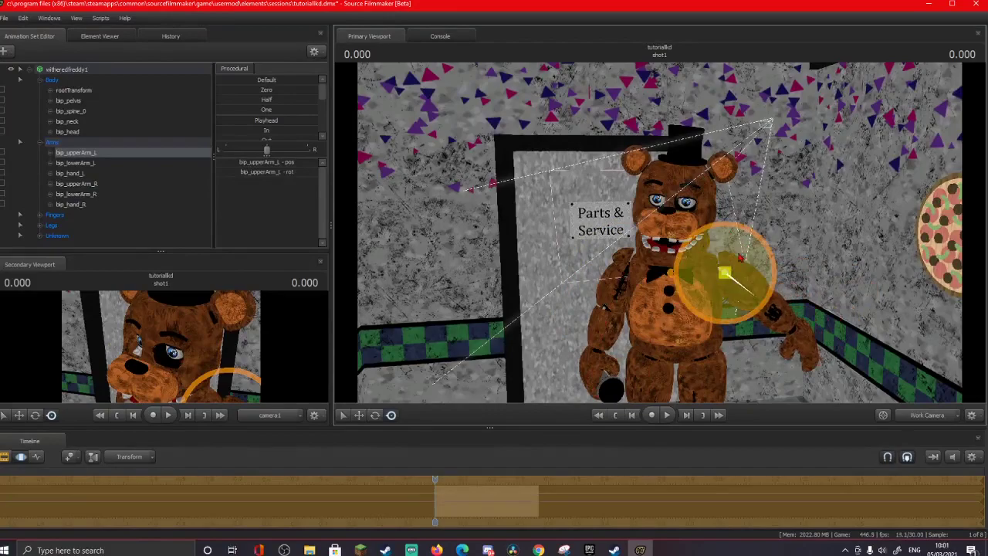
{"action": "left_click_drag", "start_coordinate": [740, 260], "coordinate": [744, 265]}
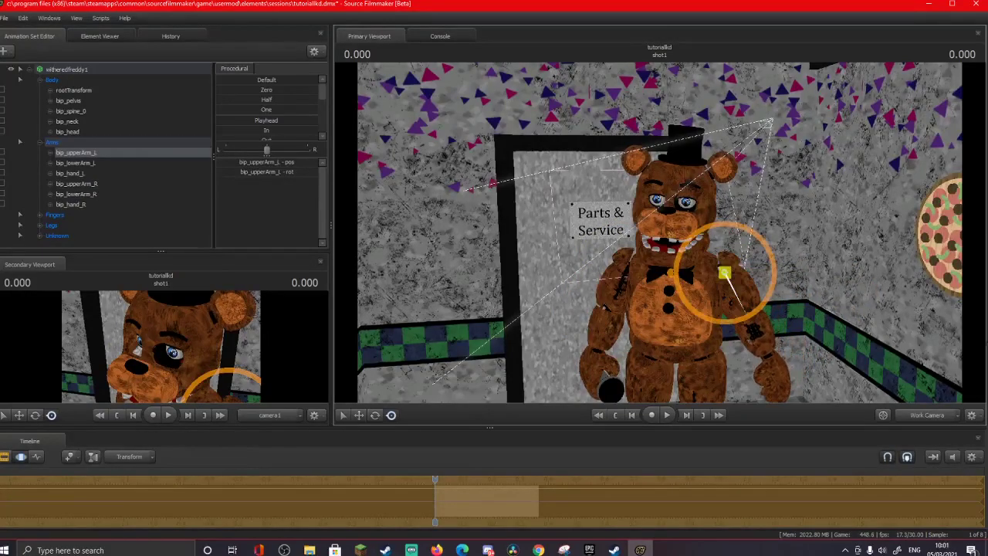
Return the primary viewport to camera1 and reframe it as a close-up of Withered Freddy's face.
{"action": "left_click", "coordinate": [928, 417]}
{"action": "mouse_move", "coordinate": [829, 305]}
{"action": "left_mouse_down"}
{"action": "mouse_move", "coordinate": [826, 318]}
{"action": "mouse_move", "coordinate": [834, 306]}
{"action": "left_mouse_up"}
{"action": "key", "text": "s"}
{"action": "key", "text": "w"}
{"action": "key", "text": "w"}
{"action": "key", "text": "s"}
{"action": "key", "text": "w"}
{"action": "key", "text": "a"}
{"action": "key", "text": "w"}
{"action": "key", "text": "w"}
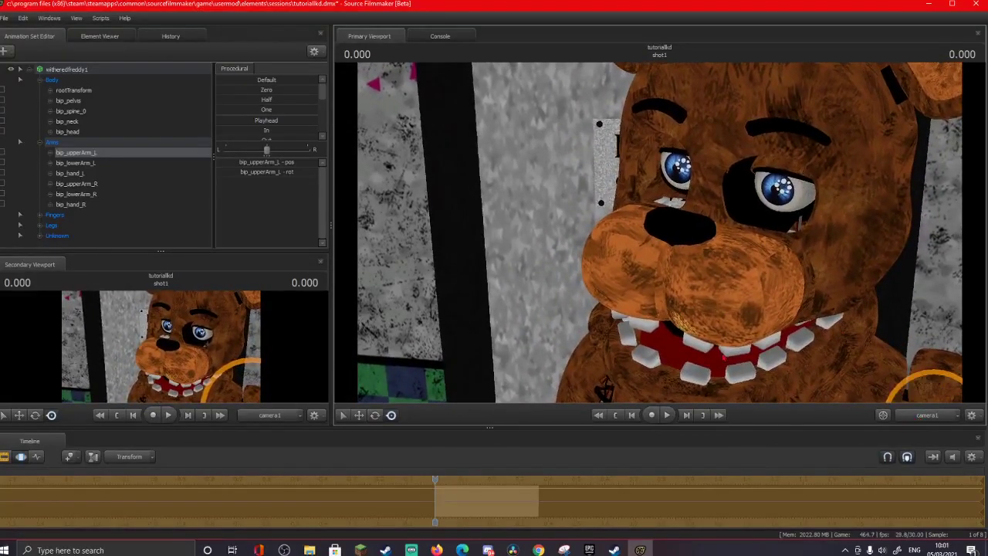
Switch the primary viewport to the work camera and rotate bip_lowerArm_L so the forearm hangs closer to the body.
{"action": "left_click", "coordinate": [943, 423]}
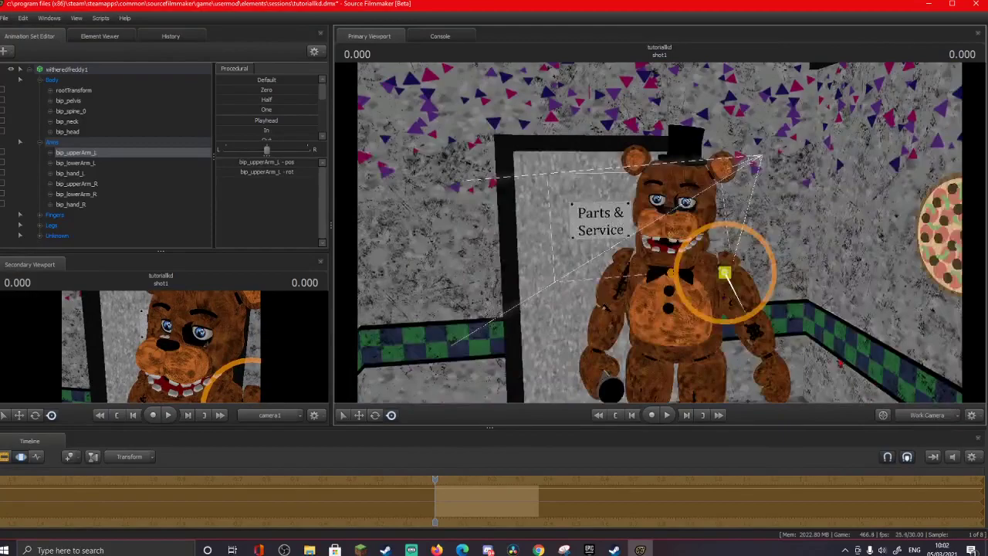
{"action": "left_click_drag", "start_coordinate": [747, 311], "coordinate": [751, 356]}
{"action": "left_click", "coordinate": [753, 342], "text": "ctrl"}
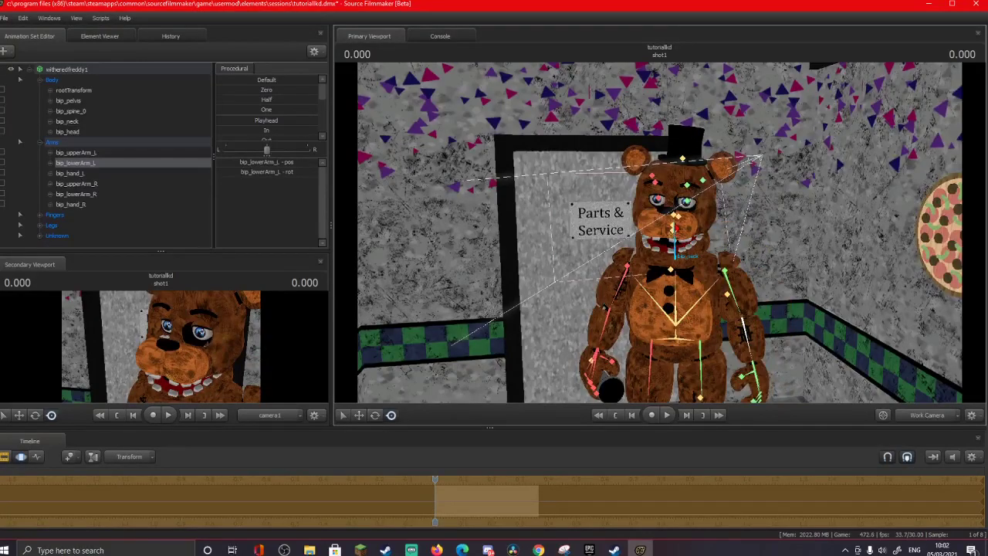
Rotate the bip_jaw bone with the rotate tool to open Withered Freddy's mouth slightly more.
{"action": "left_click", "coordinate": [676, 227], "text": "ctrl"}
{"action": "left_click", "coordinate": [676, 219], "text": "ctrl"}
{"action": "left_click", "coordinate": [679, 236], "text": "ctrl"}
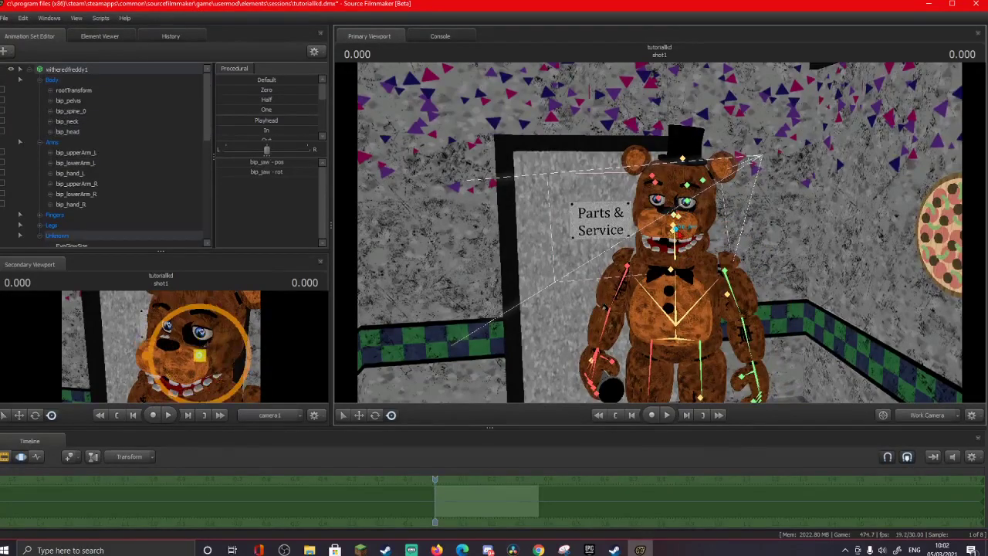
{"action": "left_click", "coordinate": [375, 415]}
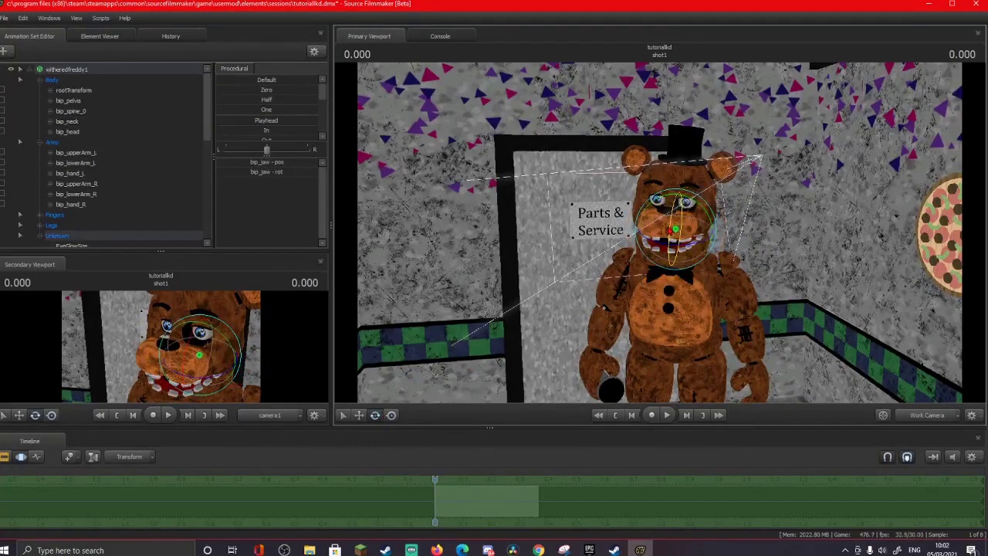
{"action": "left_click_drag", "start_coordinate": [670, 229], "coordinate": [671, 234]}
Move in on Withered Freddy's face and select both eye bones, bip_eye_L and bip_eye_R.
{"action": "left_click", "coordinate": [761, 231], "text": "ctrl"}
{"action": "left_click_drag", "start_coordinate": [760, 231], "coordinate": [775, 217]}
{"action": "key", "text": "w"}
{"action": "key", "text": "w"}
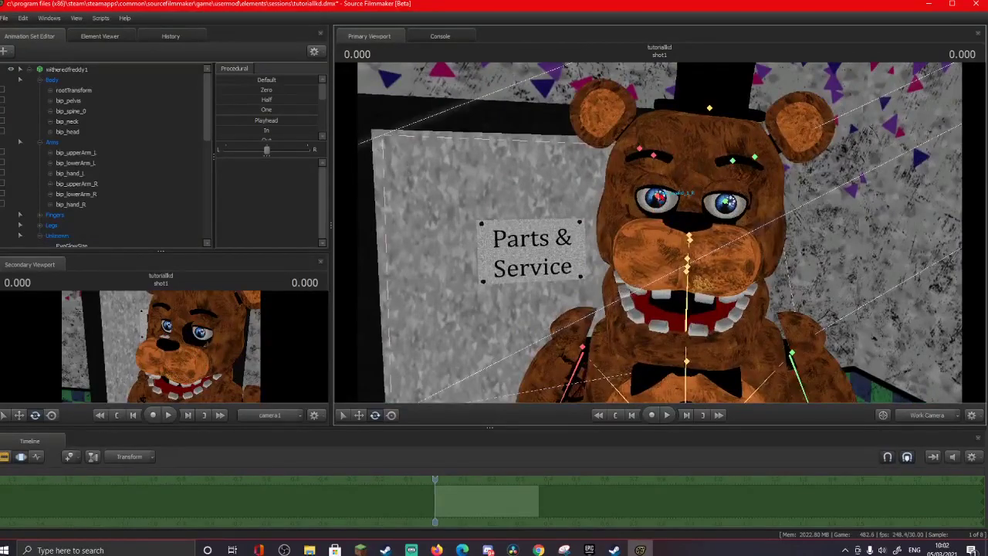
{"action": "left_click", "coordinate": [668, 195]}
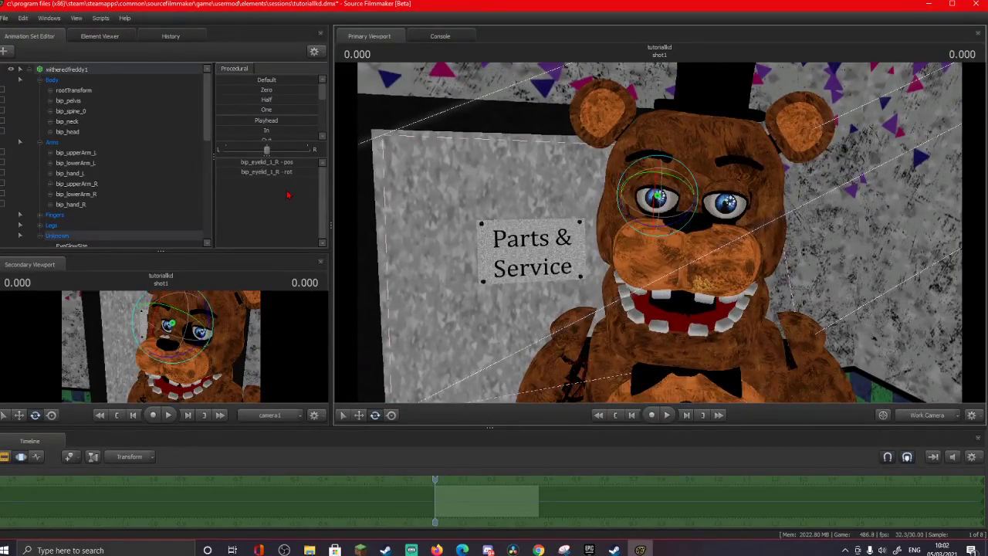
{"action": "scroll", "coordinate": [153, 139], "scroll_direction": "down", "scroll_amount": 5}
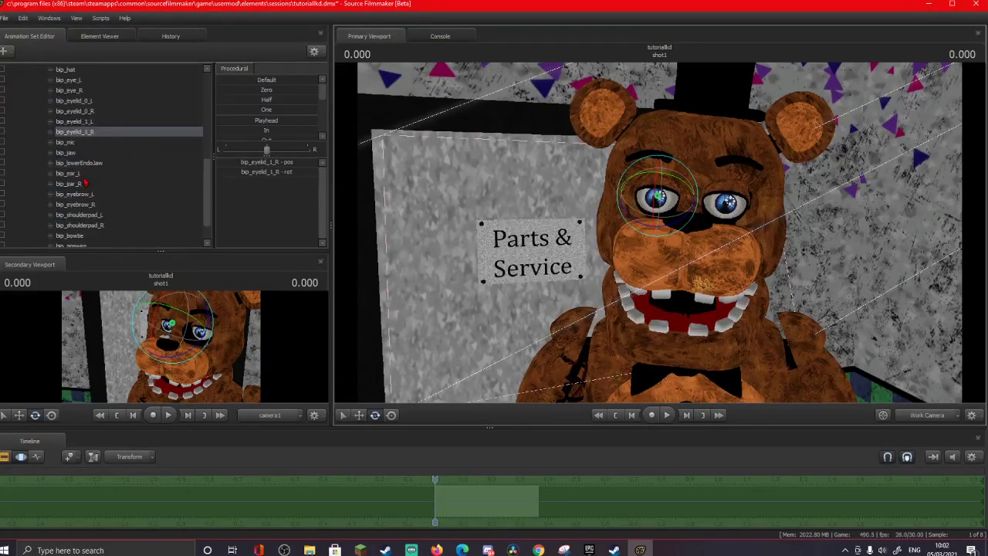
{"action": "scroll", "coordinate": [77, 203], "scroll_direction": "down", "scroll_amount": 1}
{"action": "scroll", "coordinate": [81, 207], "scroll_direction": "up", "scroll_amount": 3}
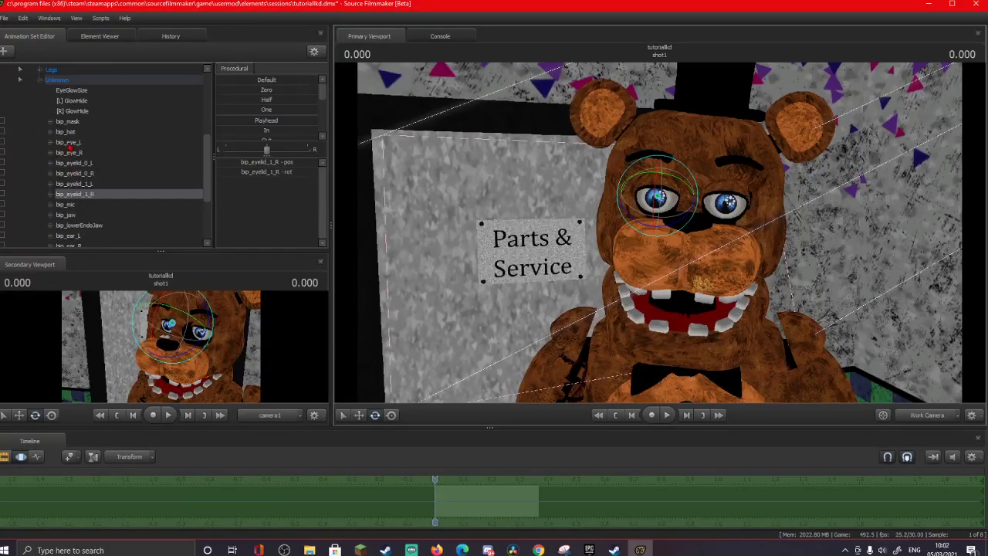
{"action": "left_click", "coordinate": [70, 143]}
{"action": "left_click", "coordinate": [69, 153], "text": "ctrl"}
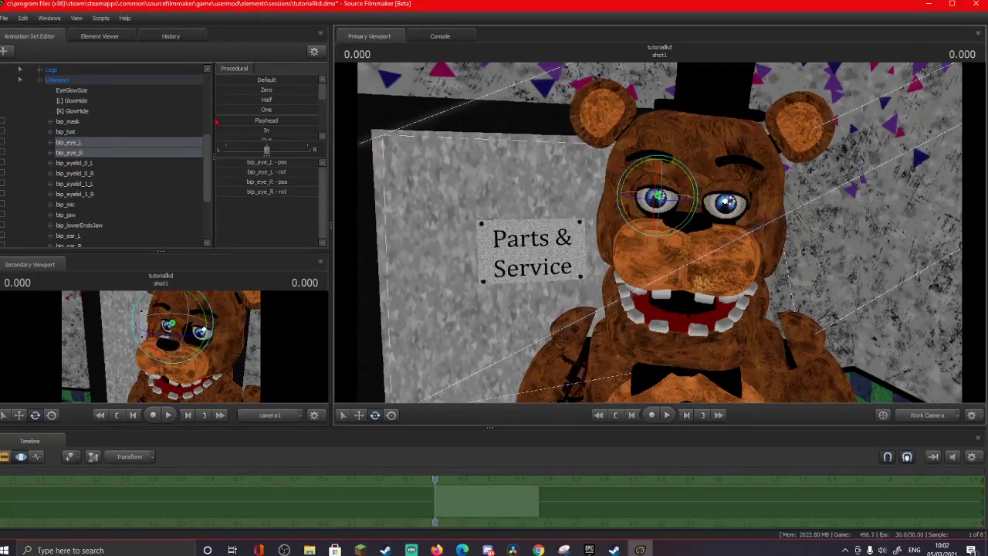
Limit the selection to the rot channels of bip_eye_L and bip_eye_R and rotate both eyes together.
{"action": "left_click", "coordinate": [50, 143]}
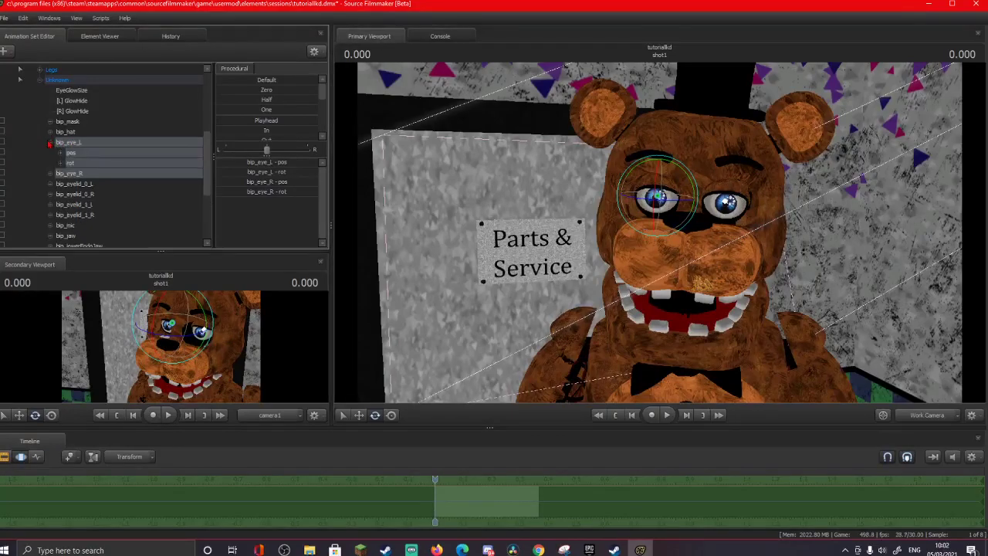
{"action": "left_click", "coordinate": [51, 173]}
{"action": "left_click", "coordinate": [76, 153], "text": "ctrl"}
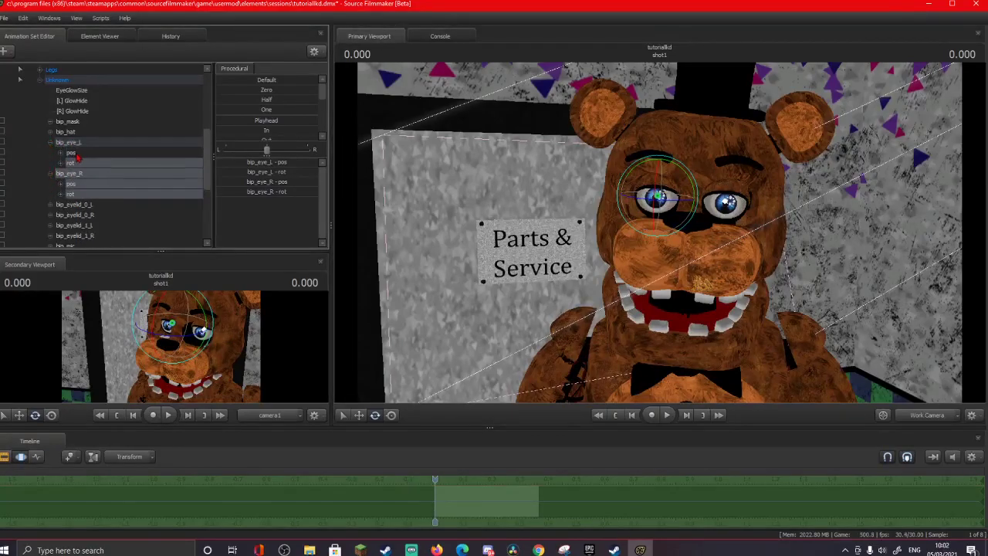
{"action": "left_click", "coordinate": [77, 184], "text": "ctrl"}
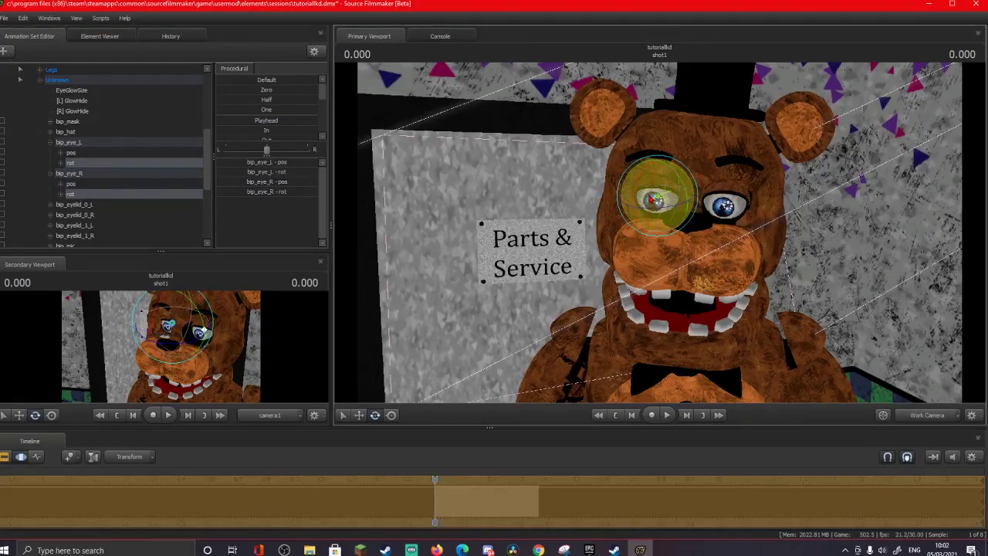
{"action": "left_click_drag", "start_coordinate": [662, 193], "coordinate": [652, 194]}
{"action": "left_click", "coordinate": [283, 218]}
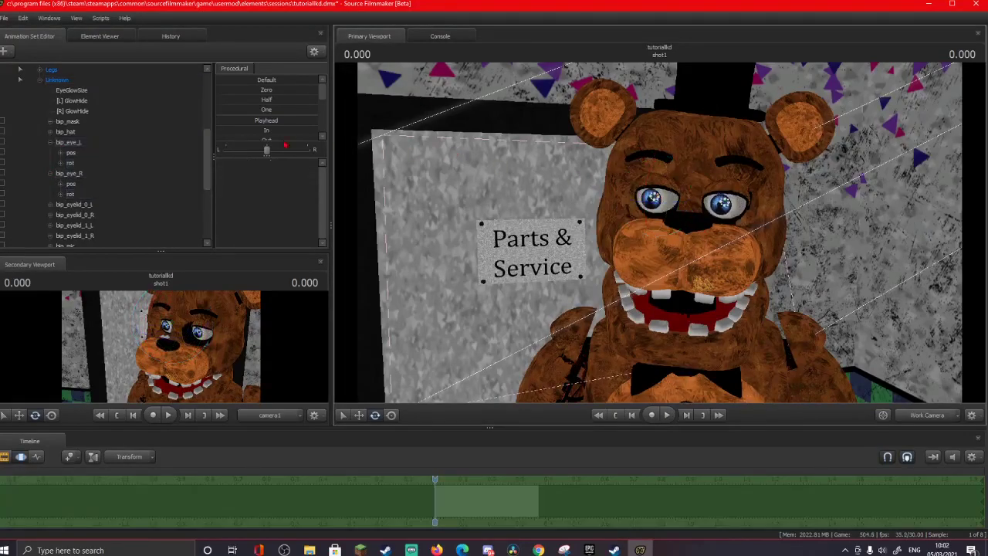
Rotate bip_eye_L and bip_eye_R individually to correct the direction of Withered Freddy's gaze.
{"action": "left_click", "coordinate": [70, 142]}
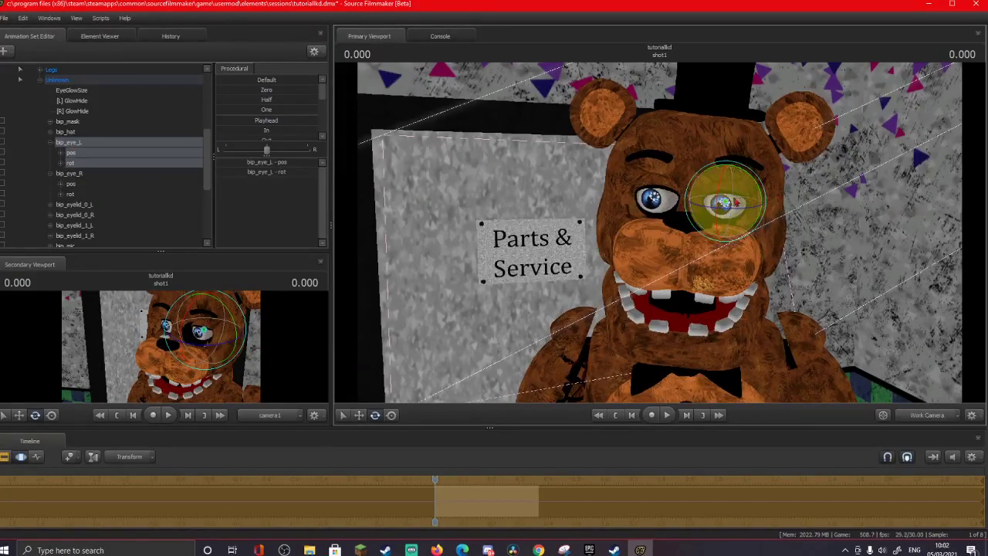
{"action": "left_click_drag", "start_coordinate": [722, 208], "coordinate": [744, 195]}
{"action": "left_click", "coordinate": [69, 173]}
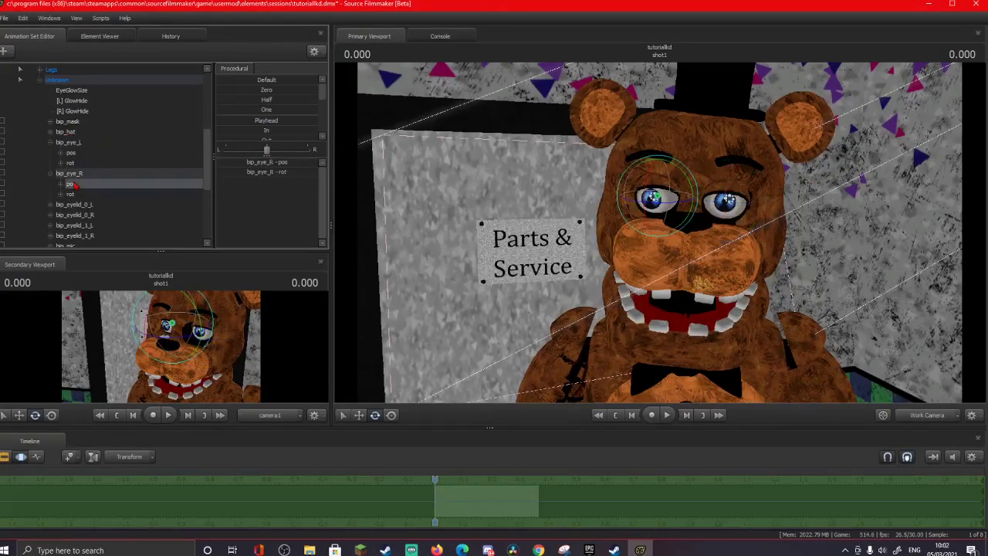
{"action": "left_click", "coordinate": [82, 177]}
{"action": "left_click_drag", "start_coordinate": [661, 198], "coordinate": [660, 200]}
{"action": "key", "text": "ctrl+d"}
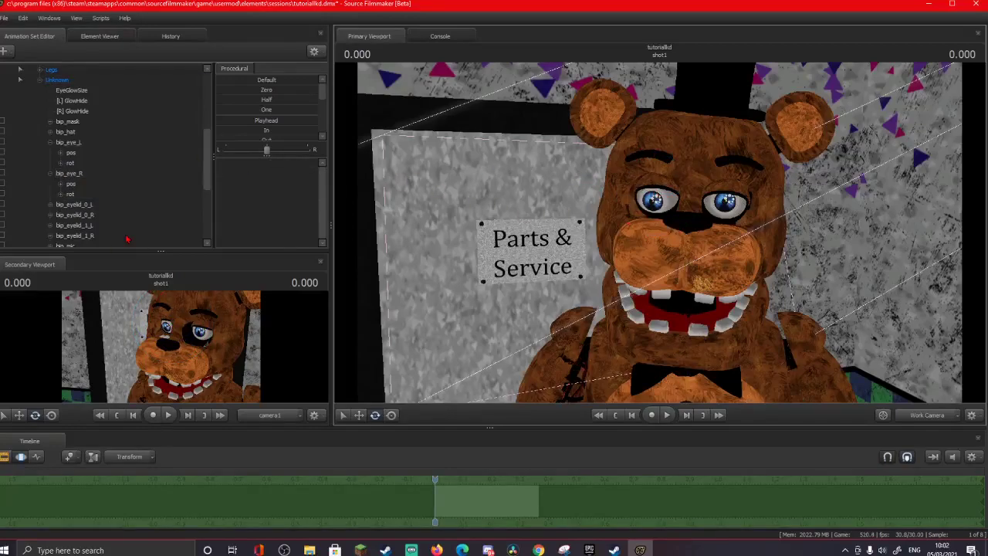
Rotate bip_eyelid_0_R to lower the upper eyelid over Withered Freddy's right eye.
{"action": "left_click", "coordinate": [81, 214]}
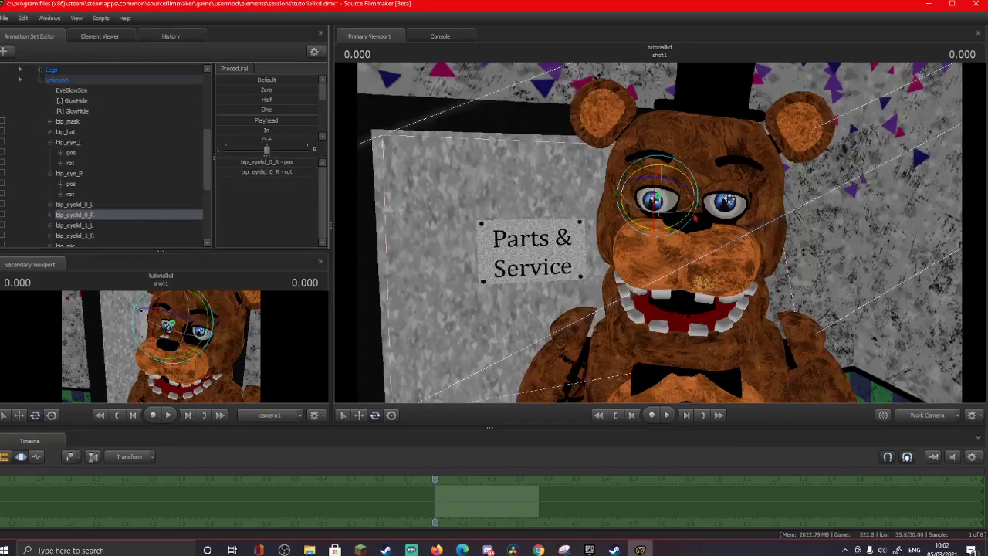
{"action": "left_click_drag", "start_coordinate": [657, 198], "coordinate": [645, 232]}
{"action": "left_click", "coordinate": [659, 224], "text": "ctrl"}
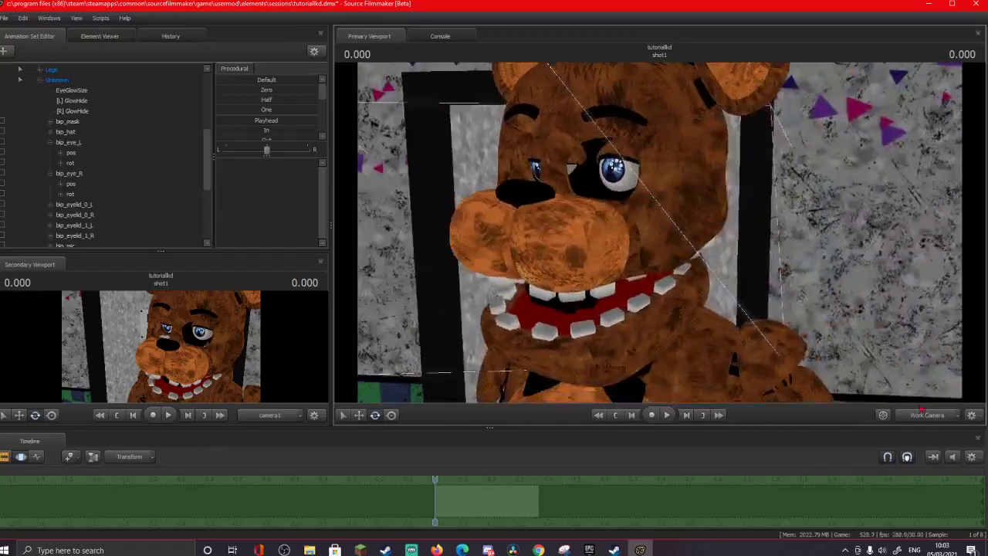
Return the primary viewport to camera1, preview the shot in the Clip Editor and go back to the Motion Editor.
{"action": "left_click", "coordinate": [923, 413]}
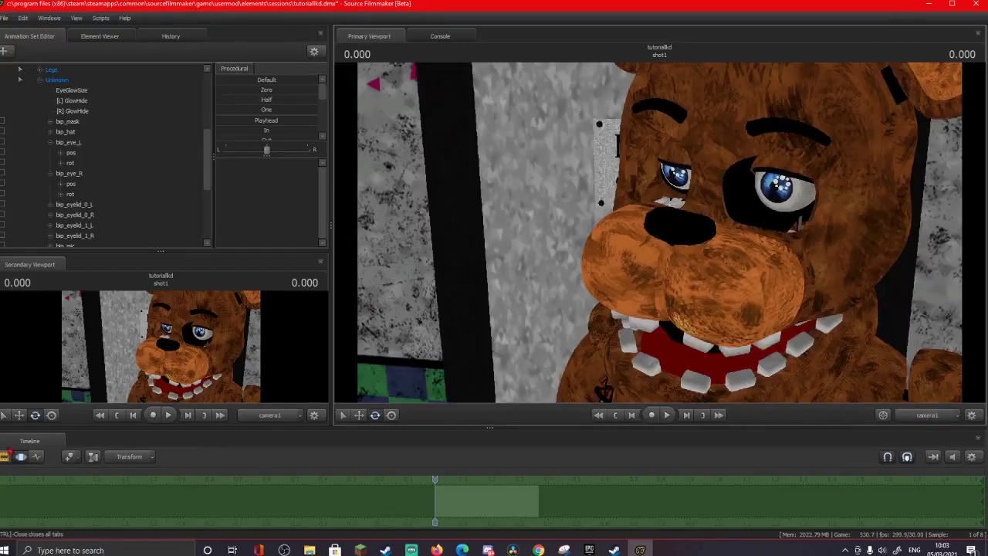
{"action": "key", "text": "F2"}
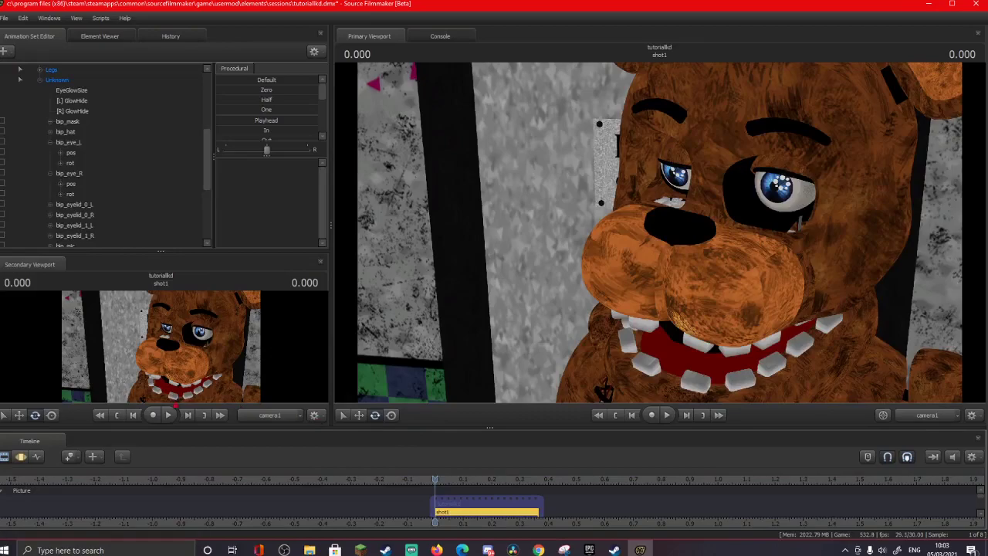
{"action": "left_click", "coordinate": [18, 457]}
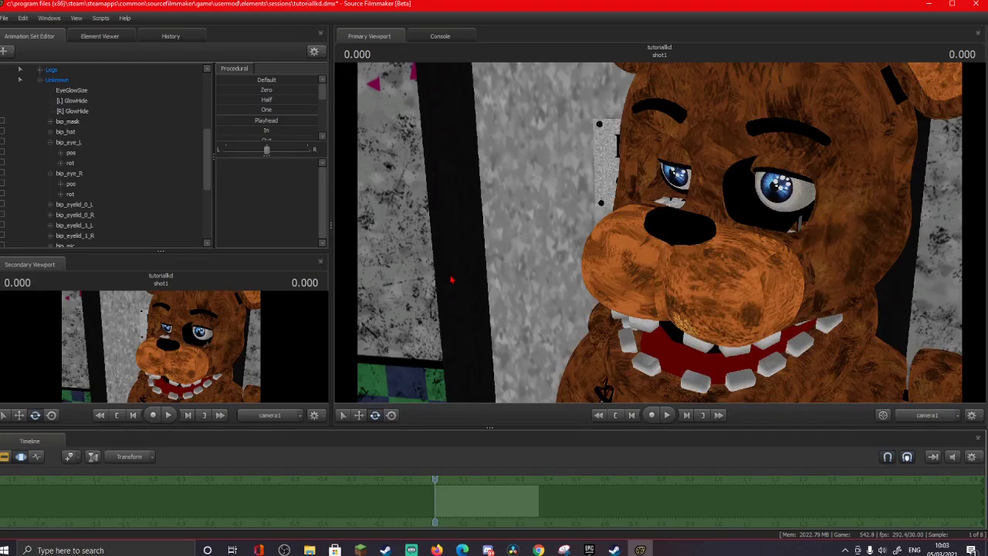
Collapse the witheredfreddy1 animation set and create an animation set for camera1.
{"action": "scroll", "coordinate": [100, 147], "scroll_direction": "up", "scroll_amount": 5}
{"action": "left_click", "coordinate": [30, 71]}
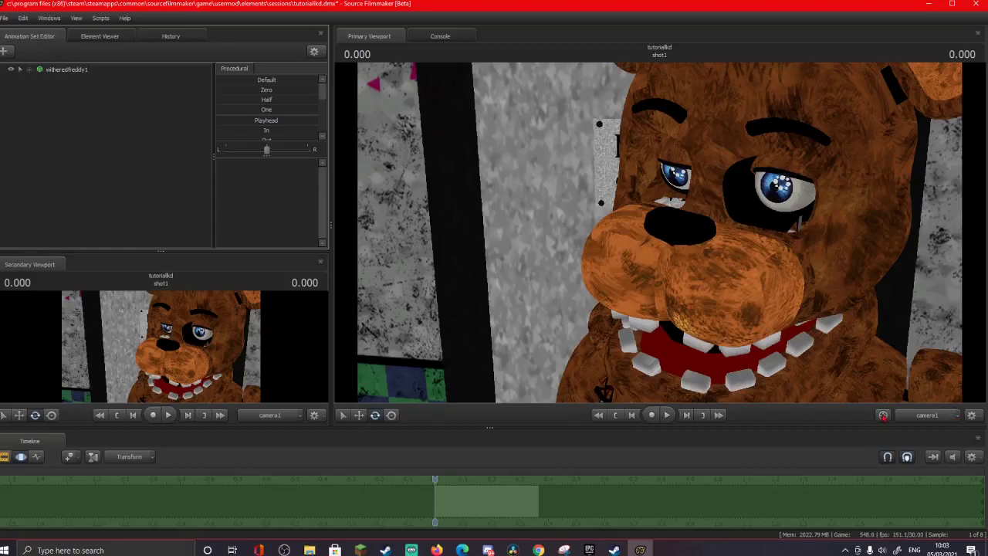
{"action": "left_click", "coordinate": [960, 419]}
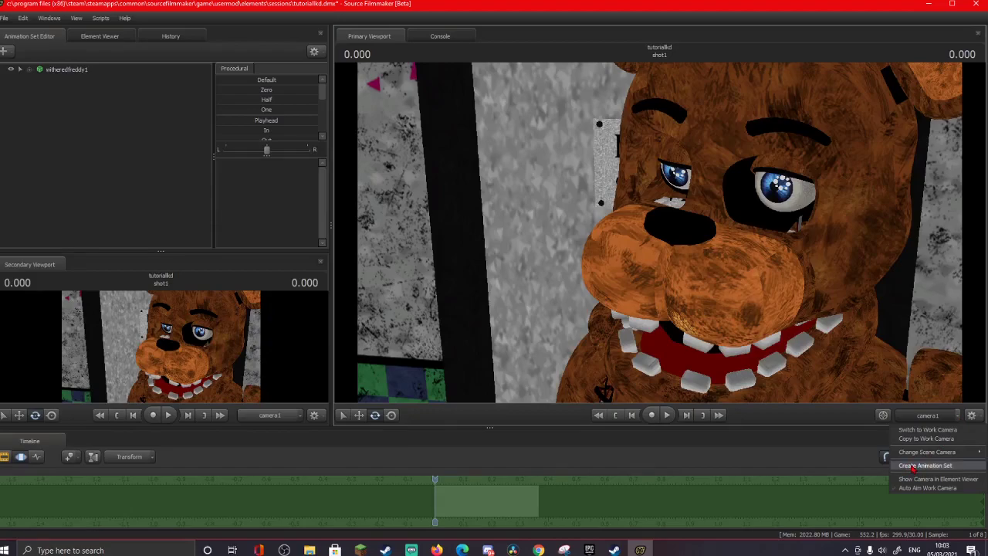
{"action": "left_click", "coordinate": [914, 465]}
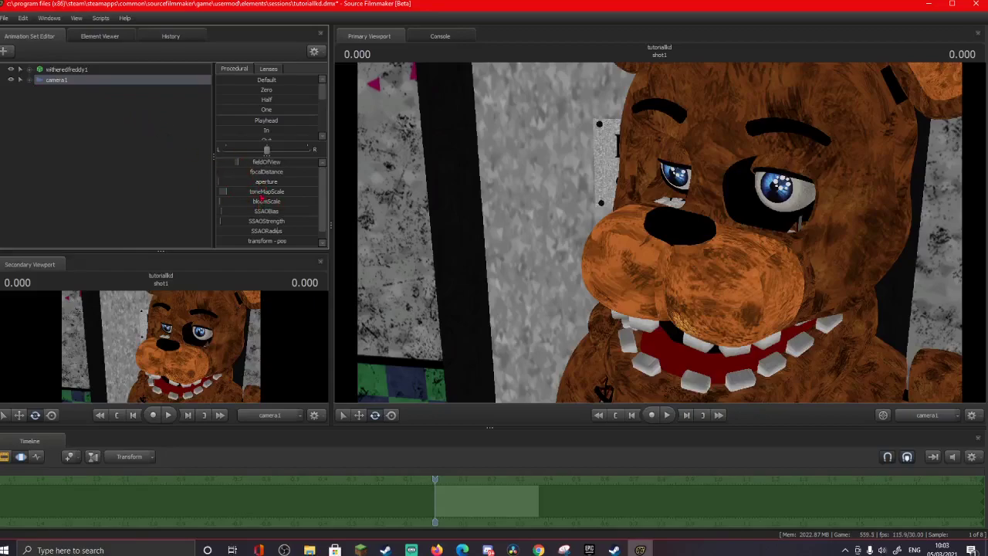
Narrow camera1's fieldOfView slightly to tighten the close-up and adjust its focalDistance for Withered Freddy's face.
{"action": "left_click_drag", "start_coordinate": [259, 176], "coordinate": [240, 162]}
{"action": "mouse_move", "coordinate": [659, 232]}
{"action": "left_mouse_down"}
{"action": "mouse_move", "coordinate": [646, 233]}
{"action": "mouse_move", "coordinate": [662, 237]}
{"action": "left_mouse_up"}
{"action": "scroll", "coordinate": [662, 237], "scroll_direction": "down", "scroll_amount": 1}
{"action": "left_click_drag", "start_coordinate": [257, 174], "coordinate": [256, 174]}
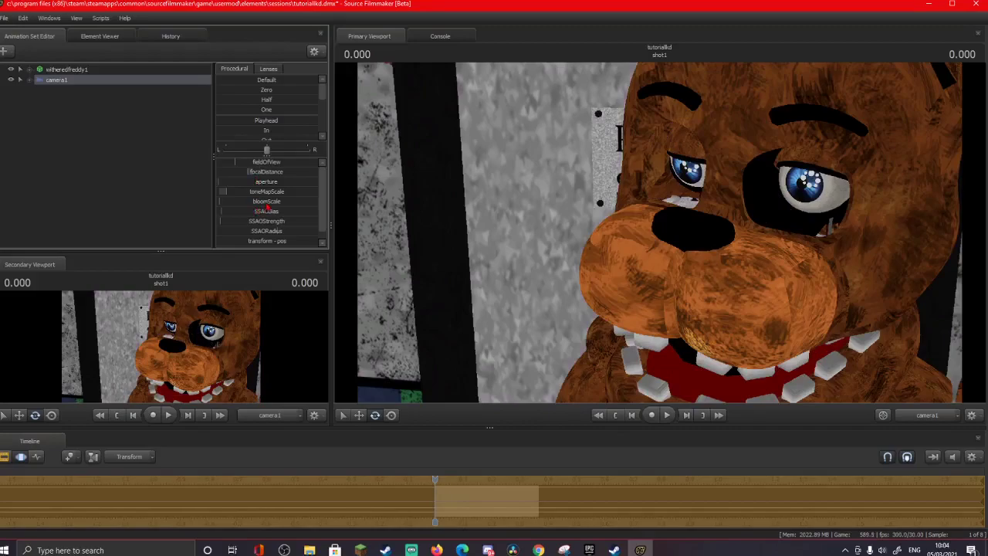
Adjust camera1's aperture to blur the background and preview the depth of field in the Clip Editor.
{"action": "mouse_move", "coordinate": [258, 178]}
{"action": "left_mouse_down"}
{"action": "mouse_move", "coordinate": [249, 190]}
{"action": "mouse_move", "coordinate": [267, 180]}
{"action": "left_mouse_up"}
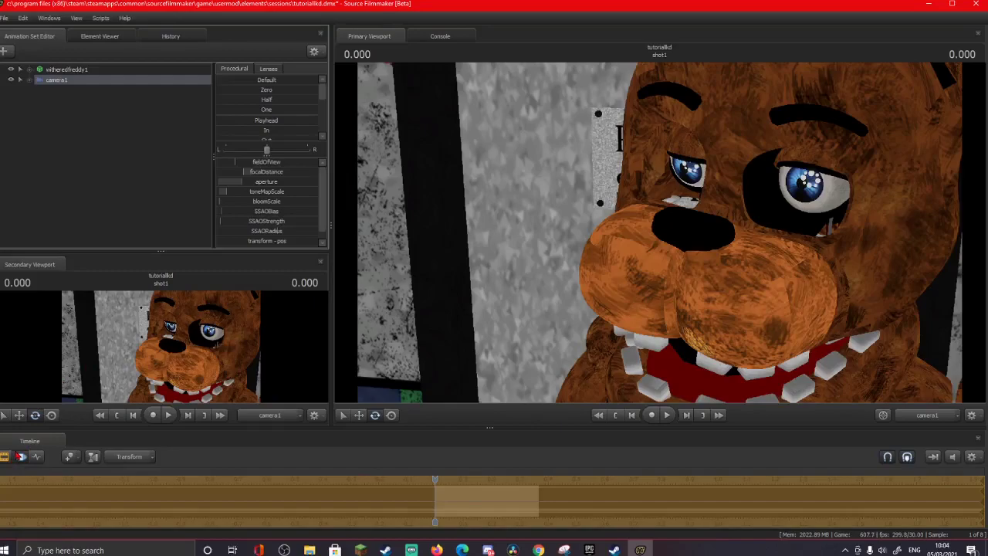
{"action": "left_click", "coordinate": [5, 456]}
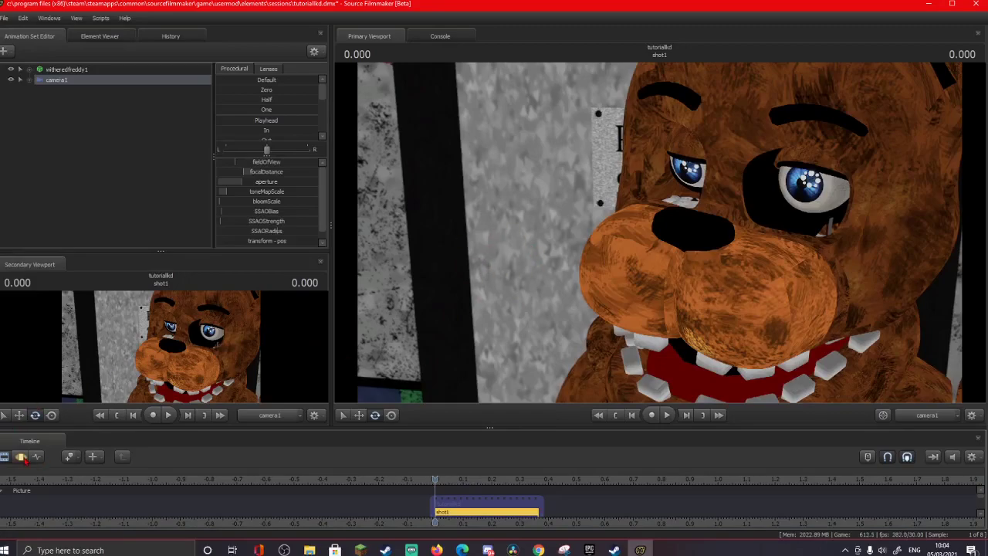
{"action": "left_click", "coordinate": [21, 457]}
{"action": "left_click", "coordinate": [238, 185]}
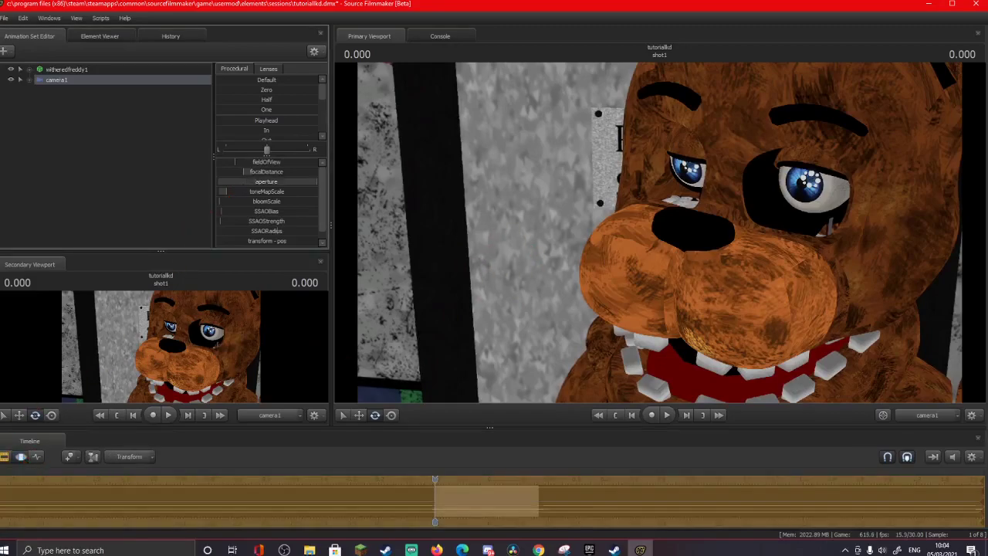
{"action": "left_click", "coordinate": [5, 457]}
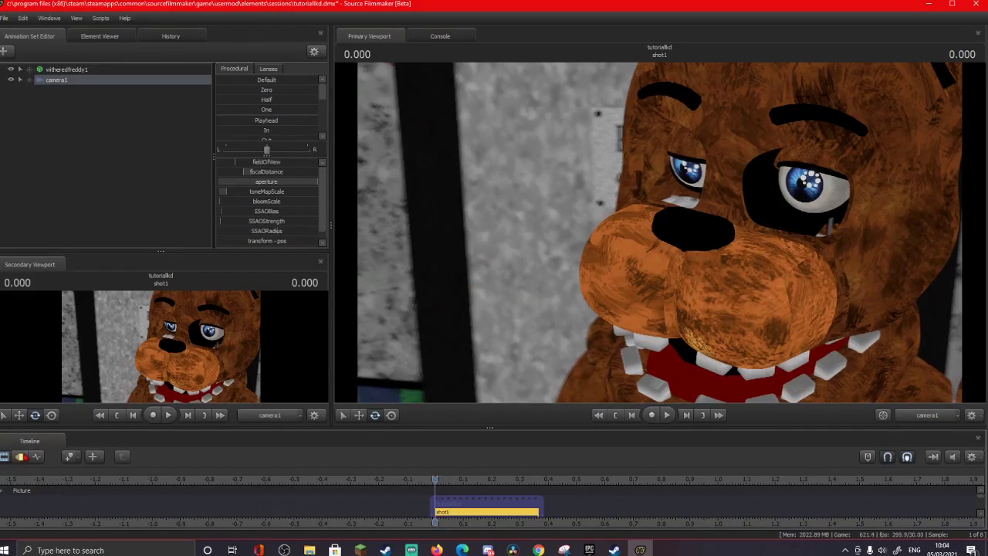
{"action": "left_click", "coordinate": [22, 456]}
Enable Ambient Occlusion in the viewport's render settings and preview the shot in the Clip Editor.
{"action": "right_click", "coordinate": [459, 243]}
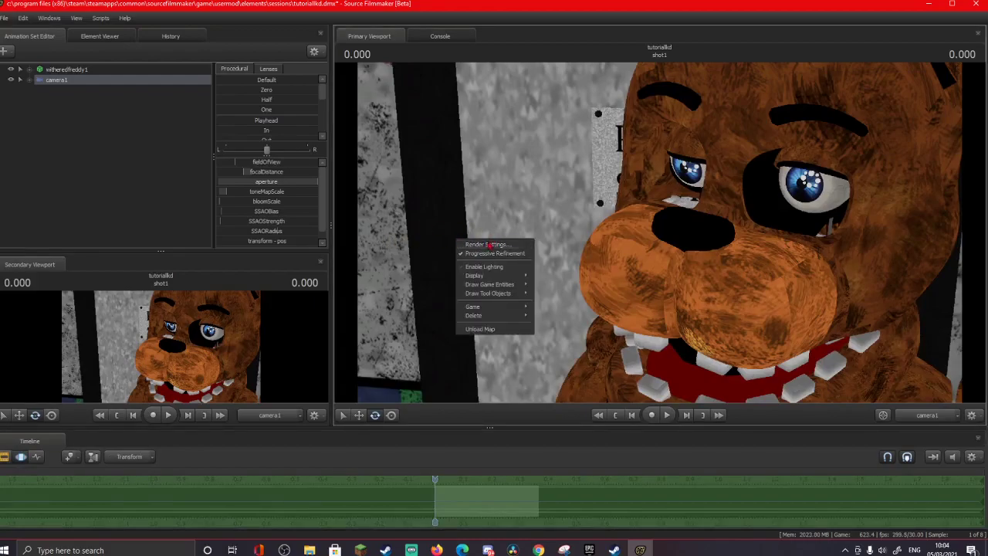
{"action": "left_click", "coordinate": [491, 244]}
{"action": "left_click", "coordinate": [416, 282]}
{"action": "left_click", "coordinate": [520, 327]}
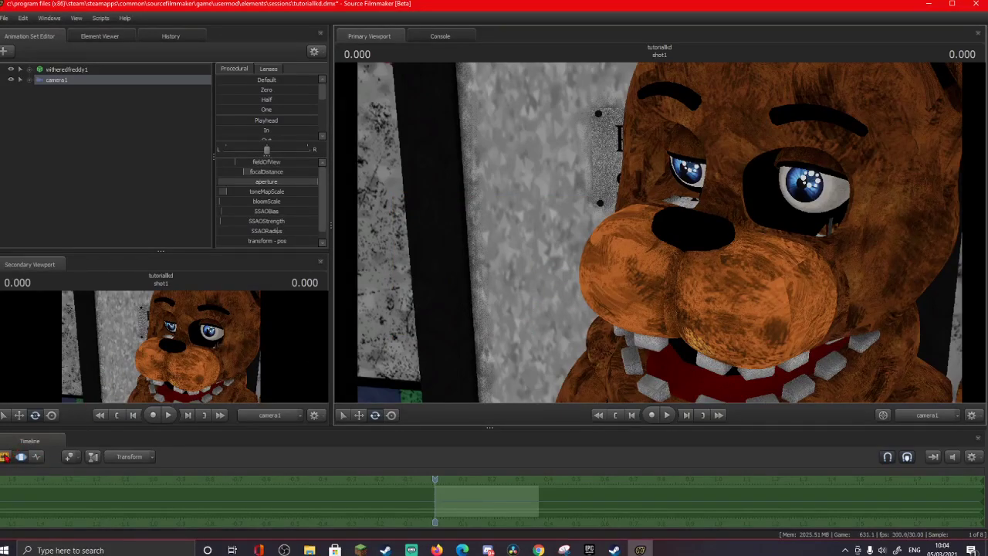
{"action": "left_click", "coordinate": [5, 456]}
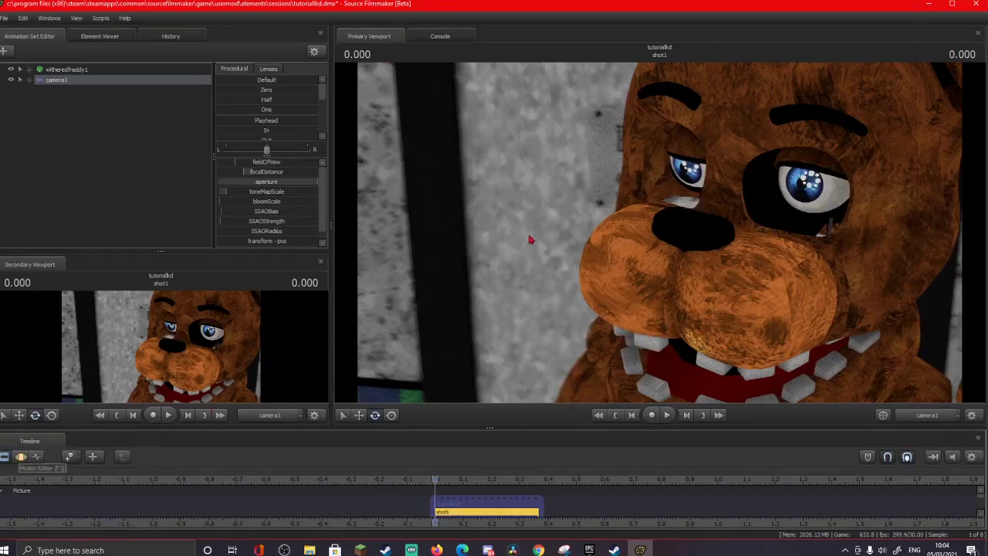
{"action": "left_click", "coordinate": [21, 457]}
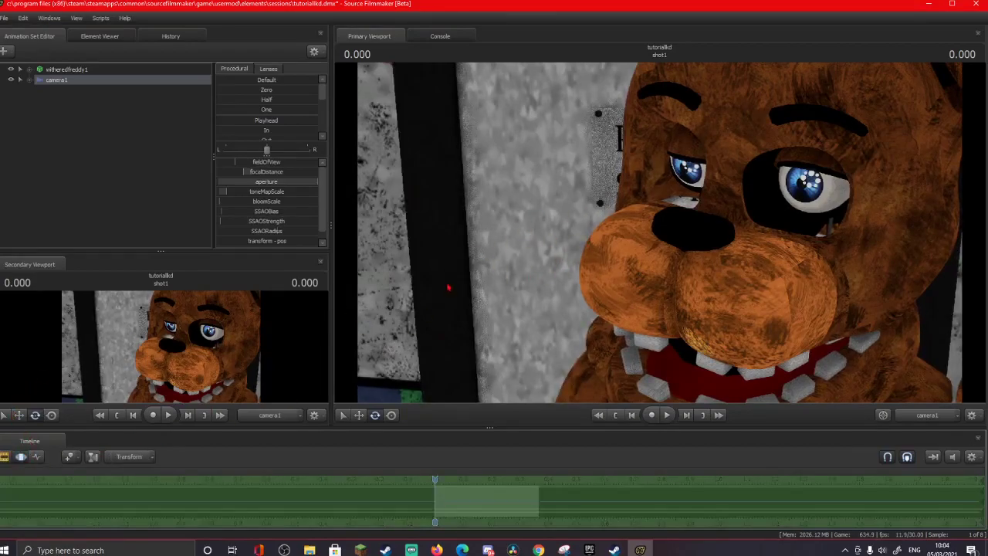
Turn on Ambient Occlusion in the Progressive Refinement settings, leaving the mode at AO Only, and apply the settings.
{"action": "right_click", "coordinate": [448, 286]}
{"action": "left_click", "coordinate": [478, 292]}
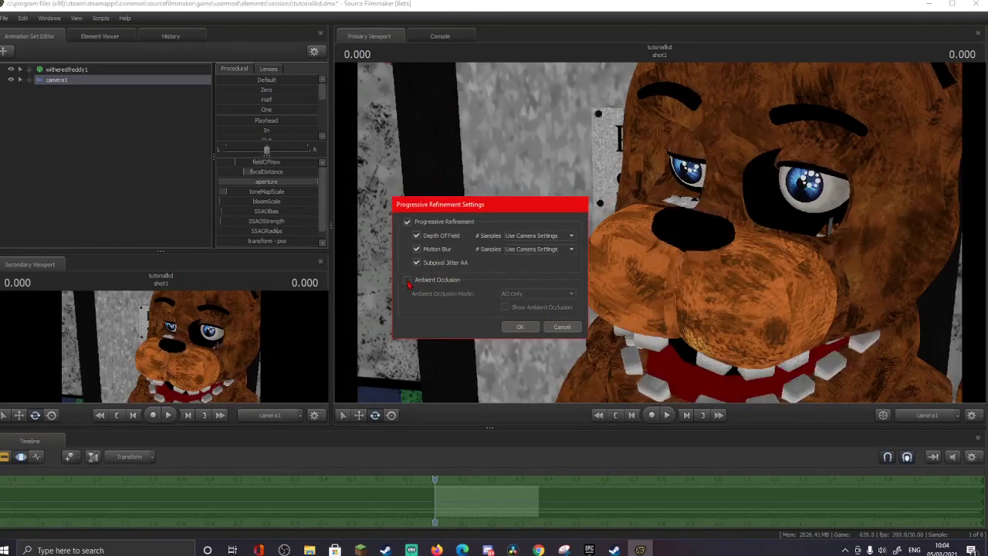
{"action": "left_click", "coordinate": [407, 282]}
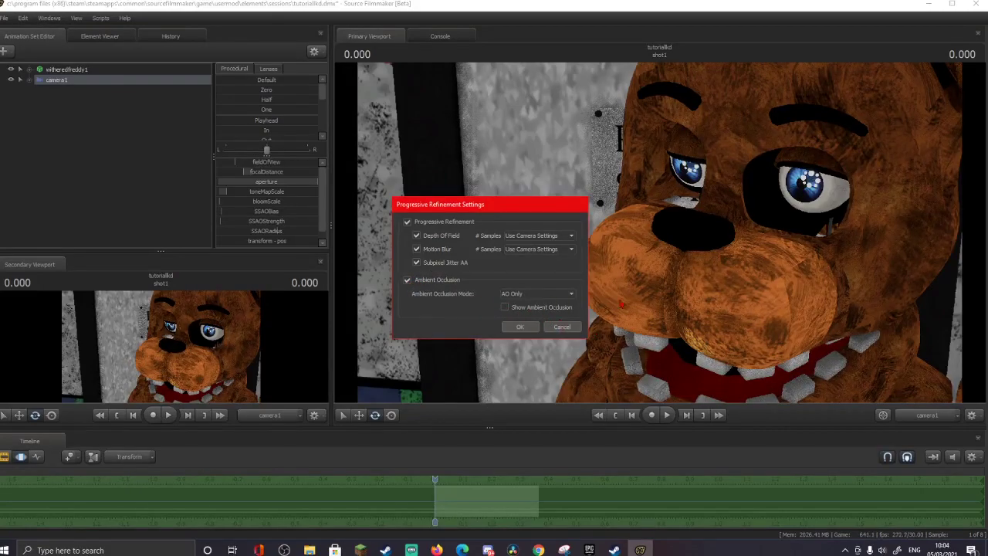
{"action": "left_click", "coordinate": [520, 328]}
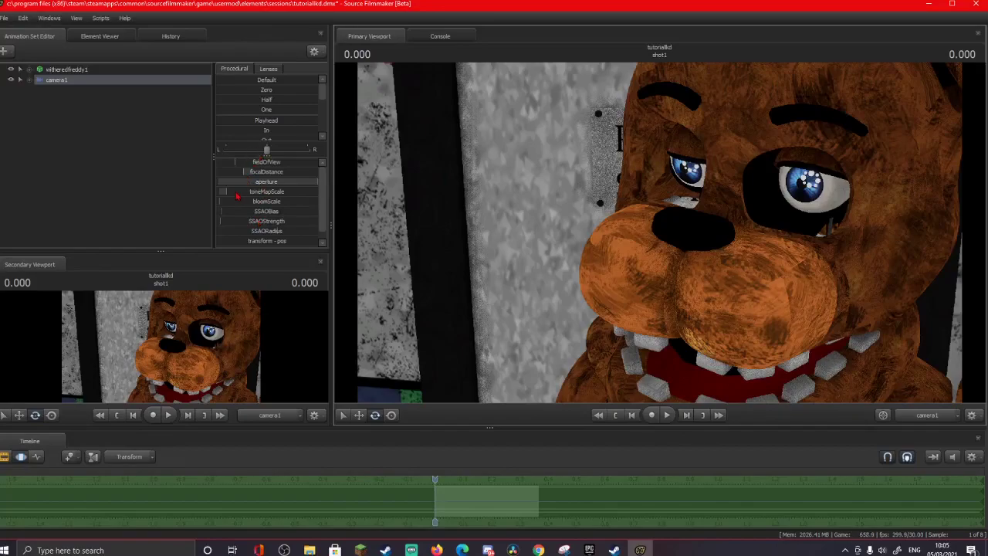
Raise camera1's SSAOStrength and SSAORadius to their maximum and preview the shading in the Clip Editor.
{"action": "left_click_drag", "start_coordinate": [236, 193], "coordinate": [235, 193]}
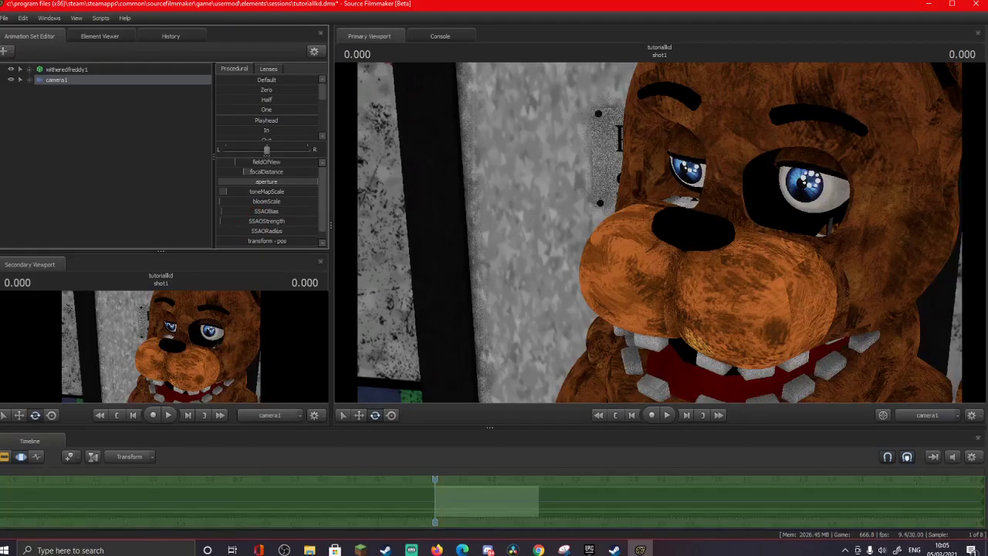
{"action": "left_click", "coordinate": [231, 232]}
{"action": "mouse_move", "coordinate": [266, 224]}
{"action": "left_mouse_down"}
{"action": "mouse_move", "coordinate": [317, 224]}
{"action": "mouse_move", "coordinate": [284, 224]}
{"action": "left_mouse_up"}
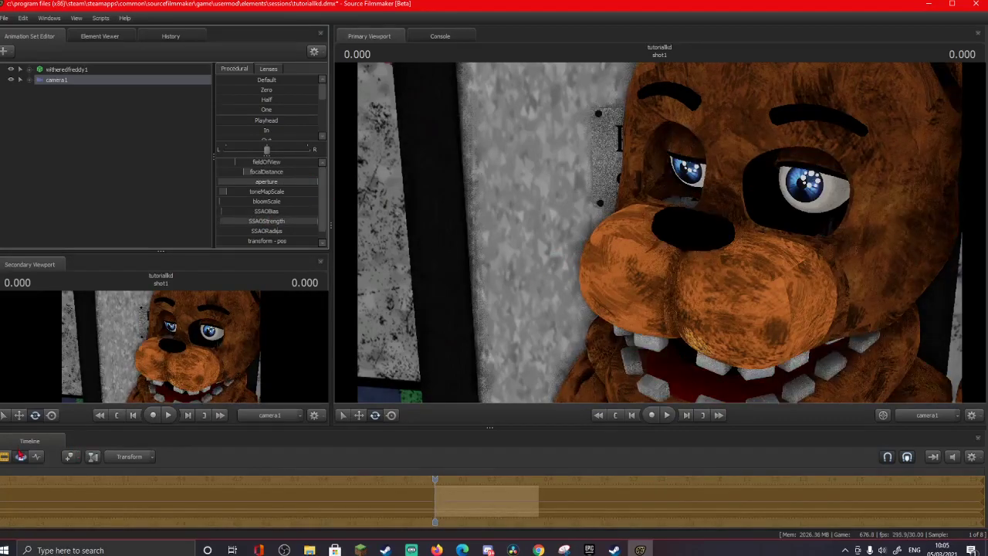
{"action": "left_click", "coordinate": [10, 459]}
{"action": "left_click", "coordinate": [22, 458]}
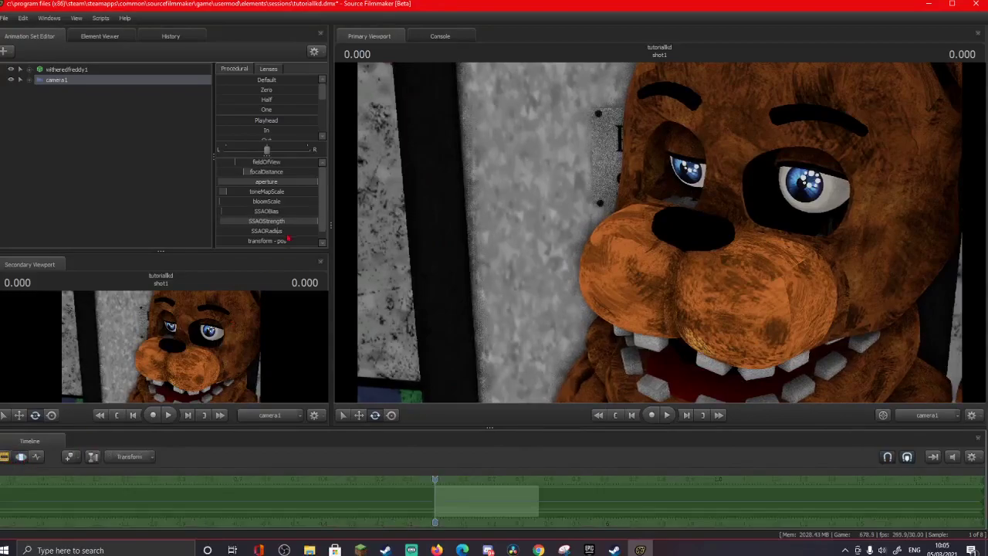
{"action": "left_click", "coordinate": [4, 457]}
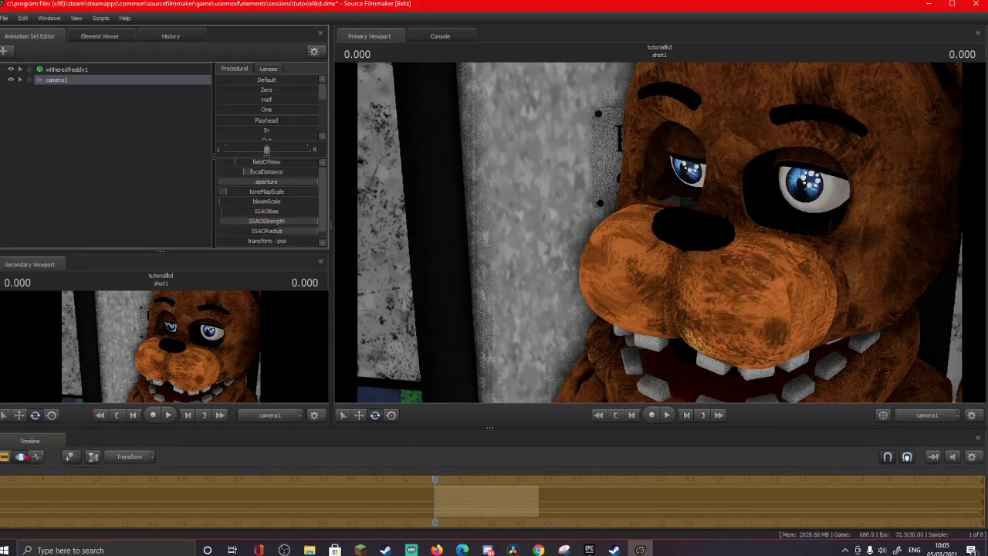
{"action": "left_click", "coordinate": [5, 457]}
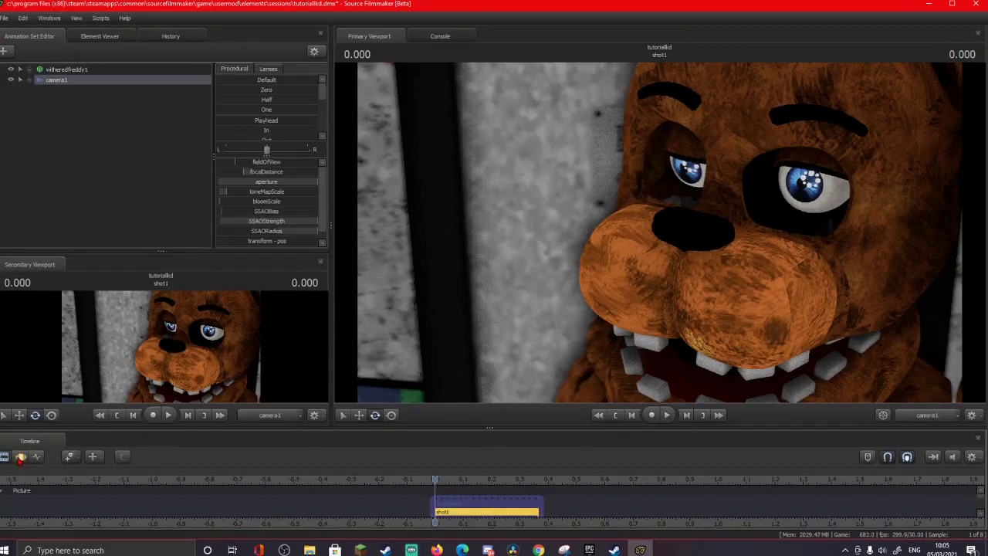
{"action": "left_click", "coordinate": [21, 457]}
Fine-tune camera1's ambient occlusion with slightly raised SSAOBias, high SSAOStrength and low SSAORadius, previewing the shot in the Clip Editor.
{"action": "left_click_drag", "start_coordinate": [302, 234], "coordinate": [274, 233]}
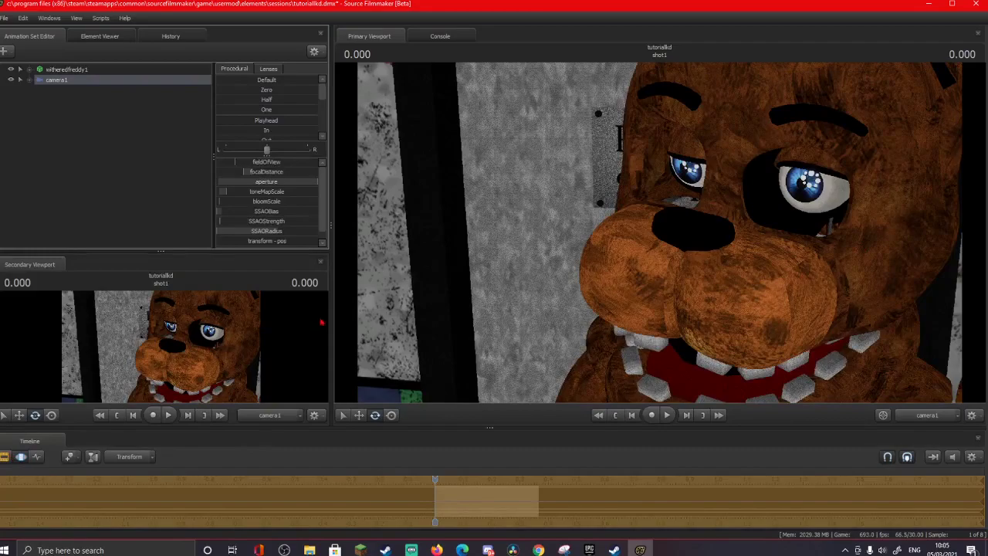
{"action": "left_click", "coordinate": [20, 457]}
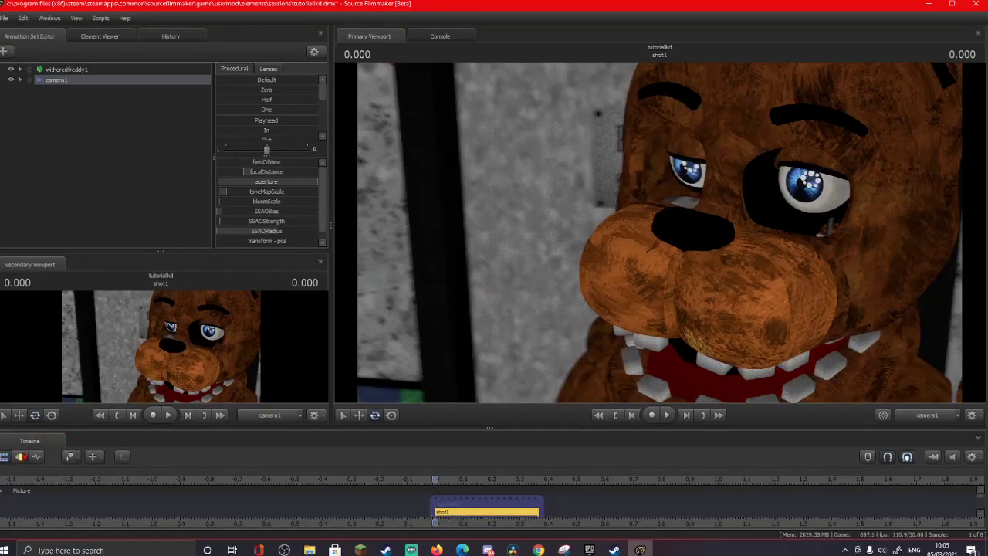
{"action": "left_click", "coordinate": [21, 457]}
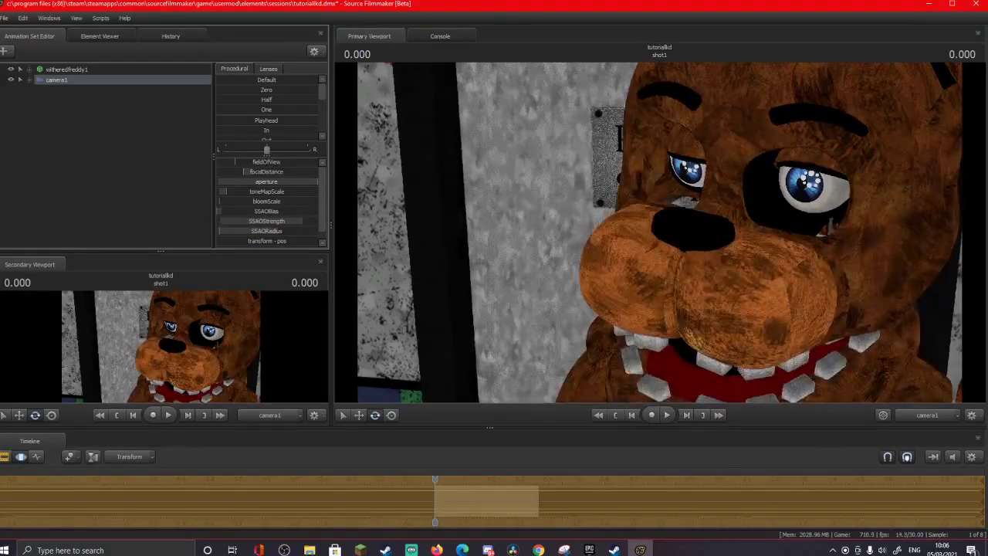
{"action": "key", "text": "F3"}
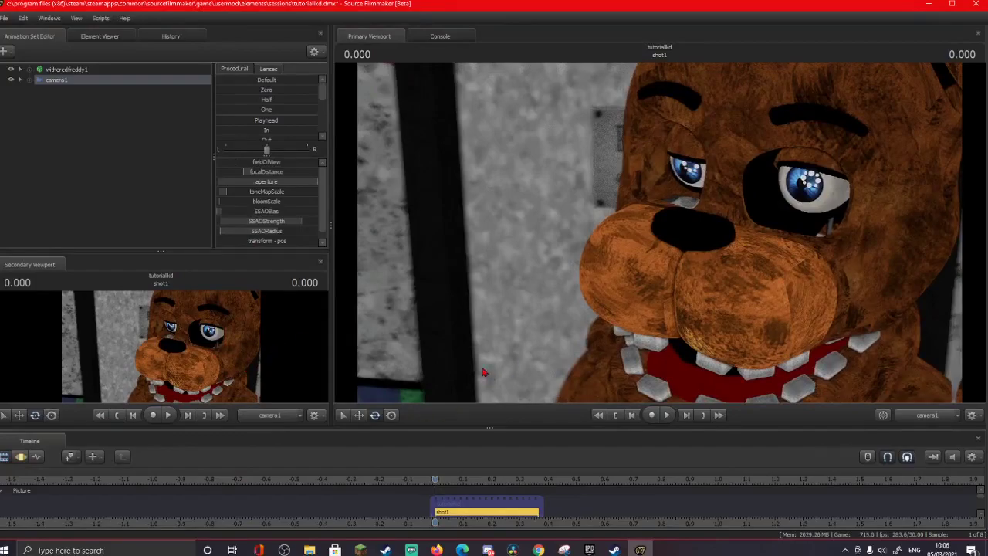
{"action": "scroll", "coordinate": [273, 234], "scroll_direction": "down", "scroll_amount": 1}
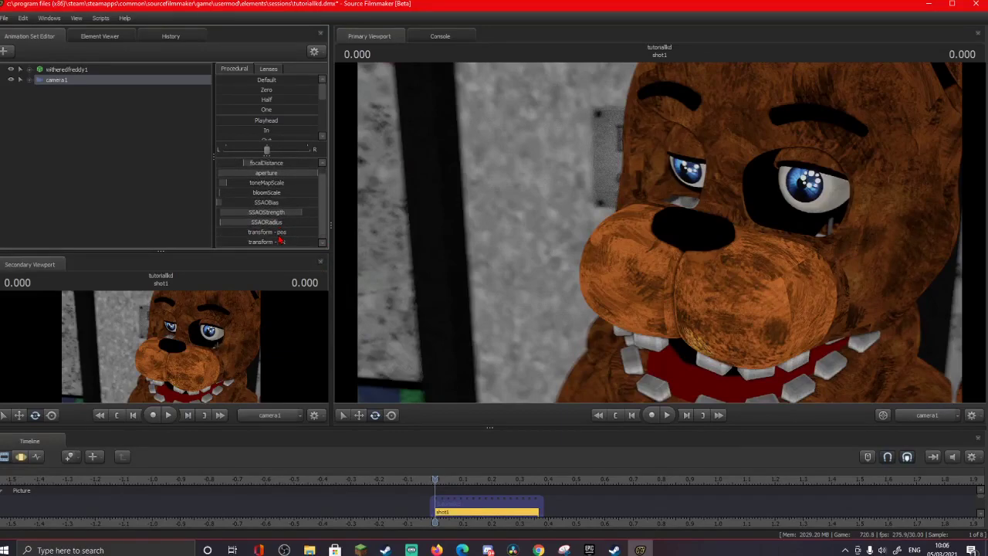
{"action": "scroll", "coordinate": [280, 241], "scroll_direction": "up", "scroll_amount": 1}
{"action": "left_click", "coordinate": [21, 457]}
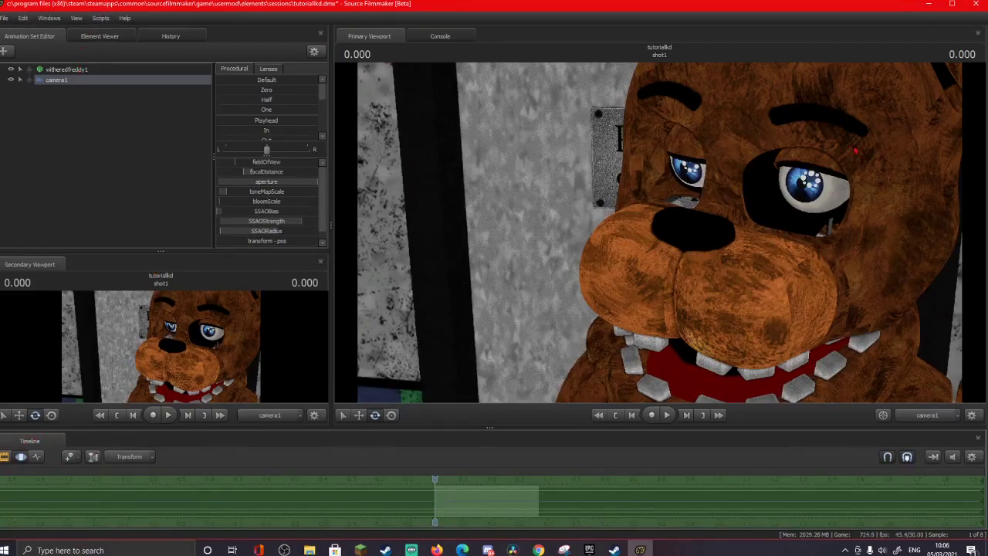
Try skin 2 on the witheredfreddy1 model and switch it back to skin 0.
{"action": "right_click", "coordinate": [86, 70]}
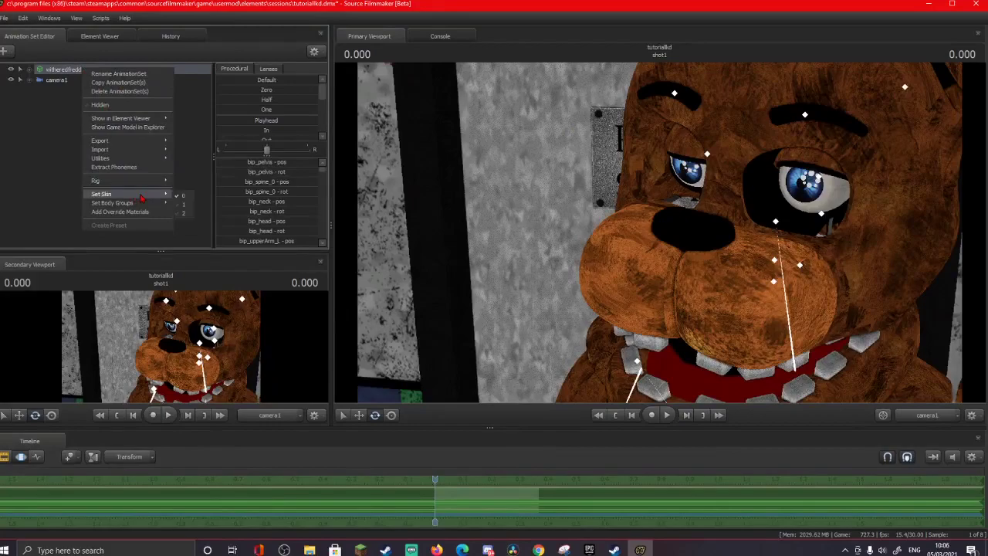
{"action": "mouse_move", "coordinate": [143, 197]}
{"action": "left_click", "coordinate": [190, 213]}
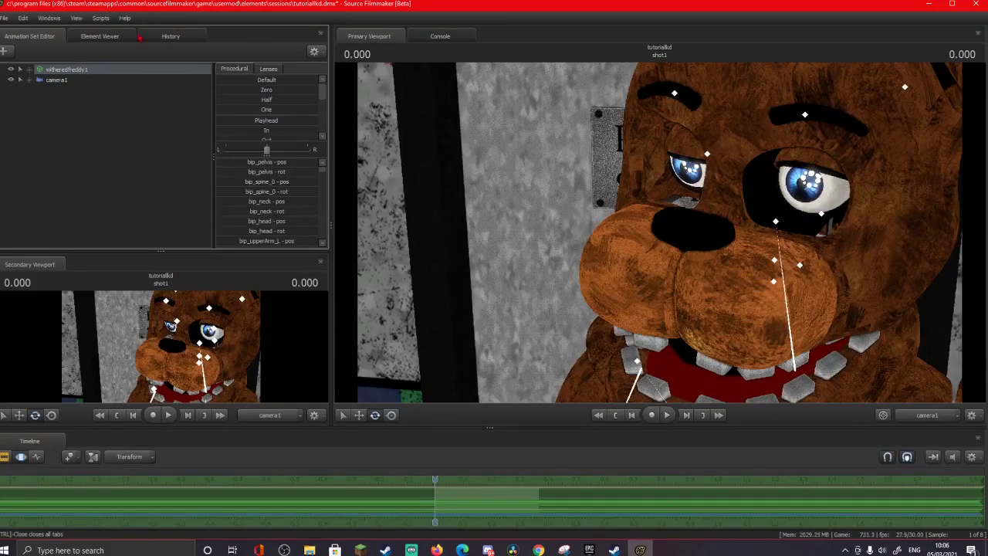
{"action": "right_click", "coordinate": [97, 70]}
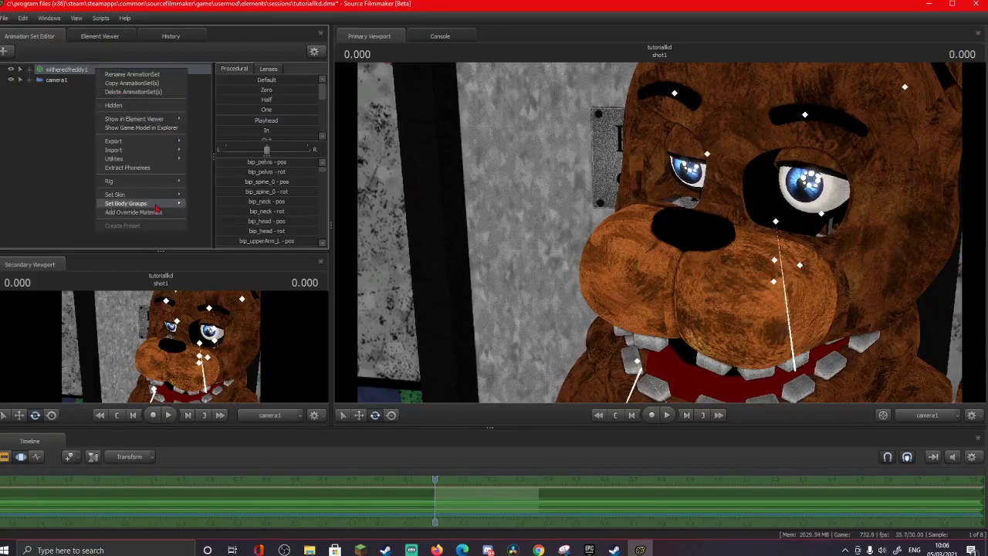
{"action": "mouse_move", "coordinate": [155, 197]}
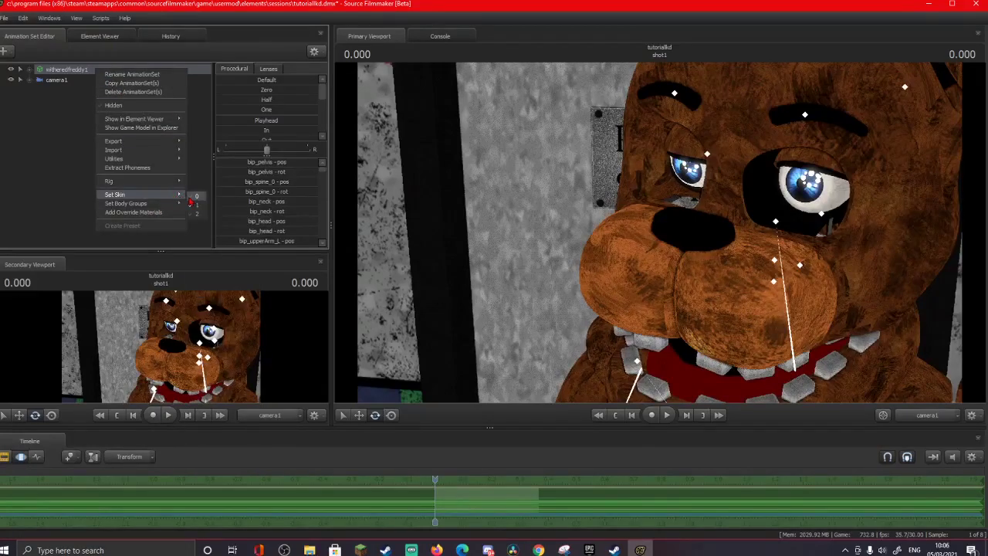
{"action": "left_click", "coordinate": [189, 214]}
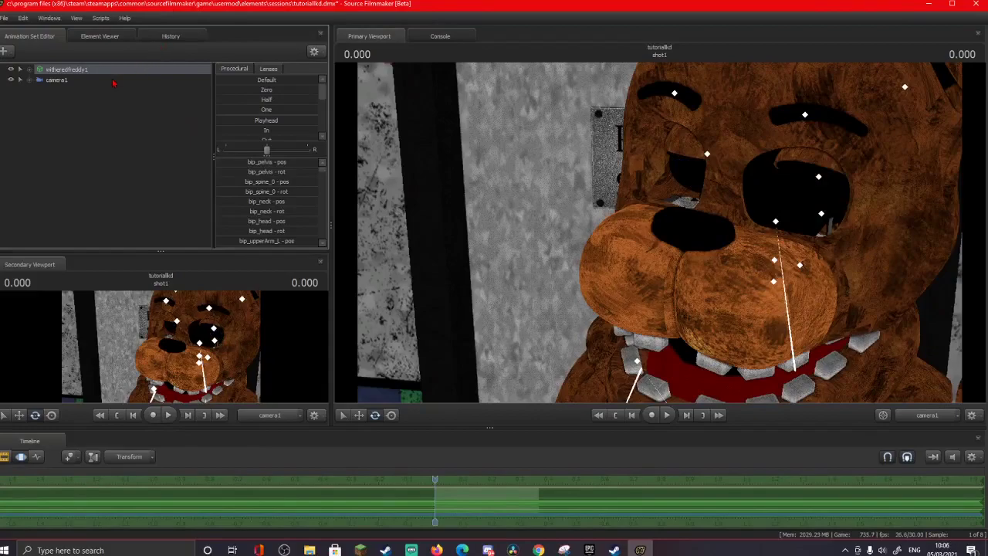
{"action": "right_click", "coordinate": [113, 70]}
{"action": "mouse_move", "coordinate": [140, 197]}
{"action": "left_click", "coordinate": [205, 197]}
Enable the Eyeglows body group on witheredfreddy1 and preview the glowing eyes in the Clip Editor.
{"action": "right_click", "coordinate": [102, 69]}
{"action": "mouse_move", "coordinate": [123, 207]}
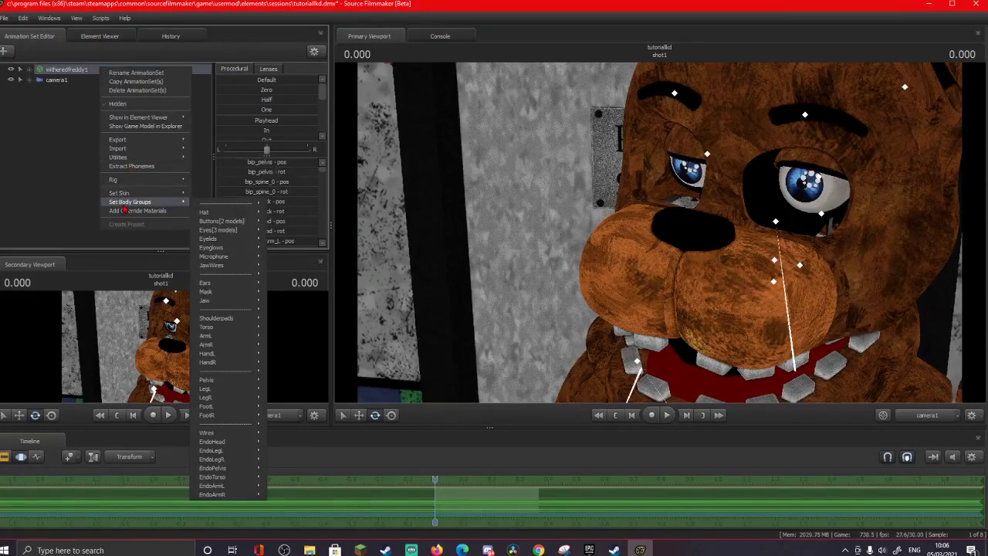
{"action": "mouse_move", "coordinate": [214, 230]}
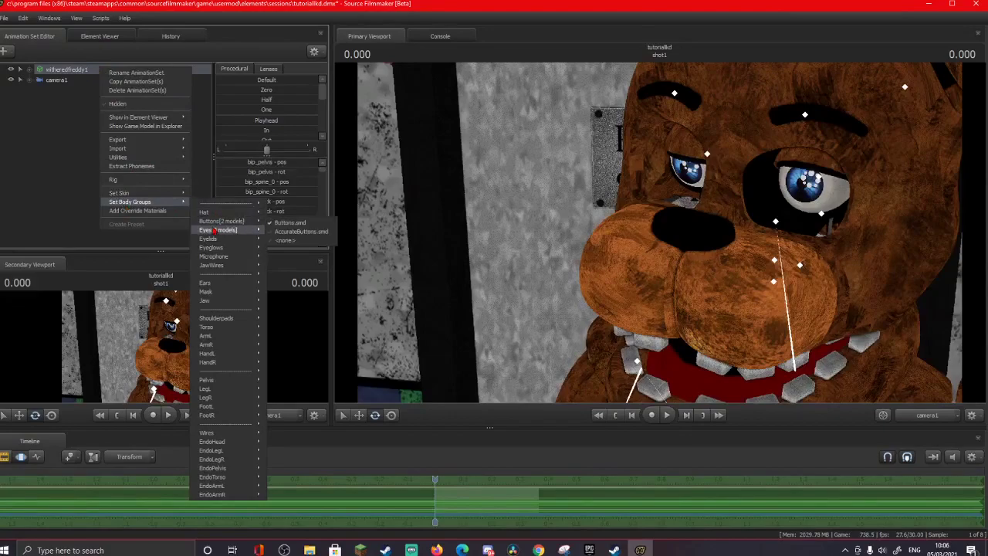
{"action": "left_click", "coordinate": [292, 249]}
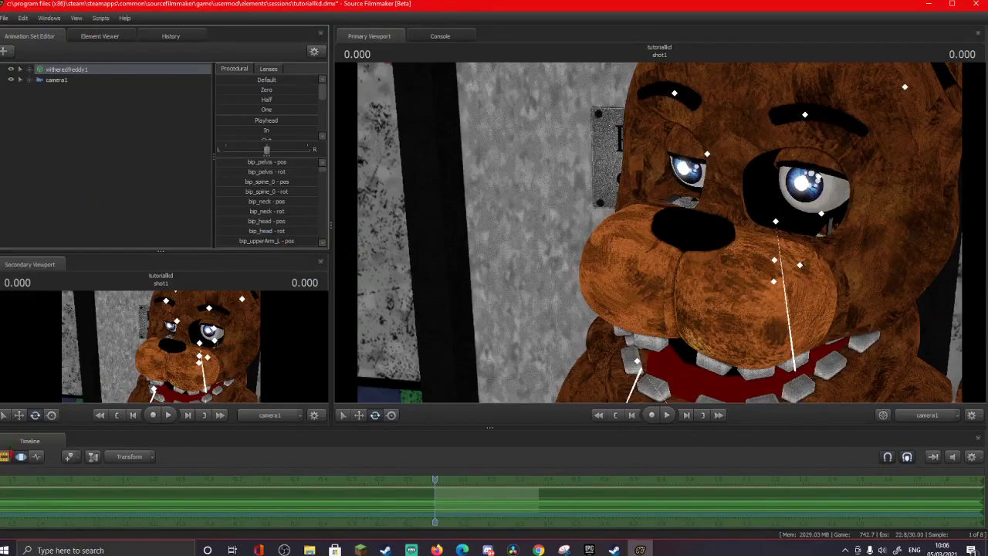
{"action": "left_click", "coordinate": [8, 454]}
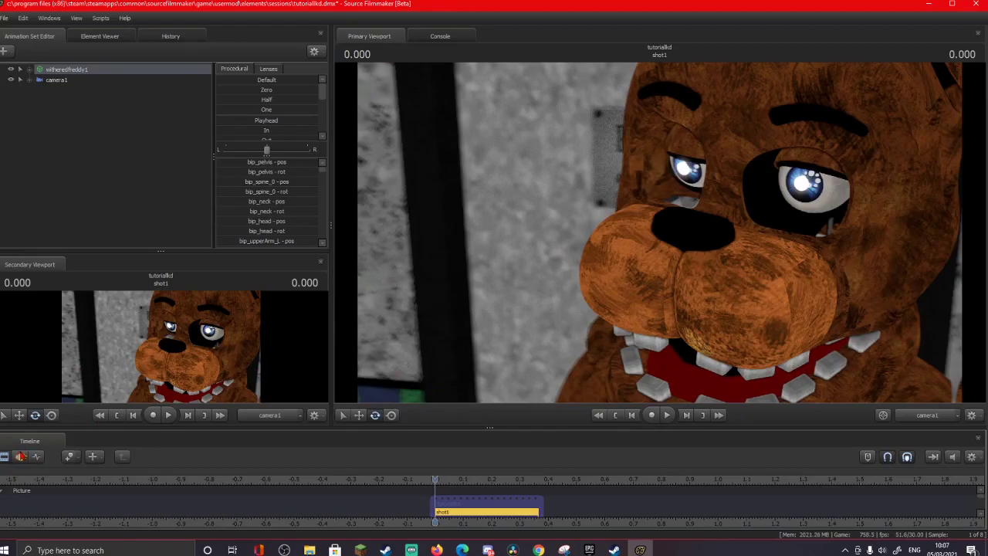
{"action": "left_click", "coordinate": [20, 456]}
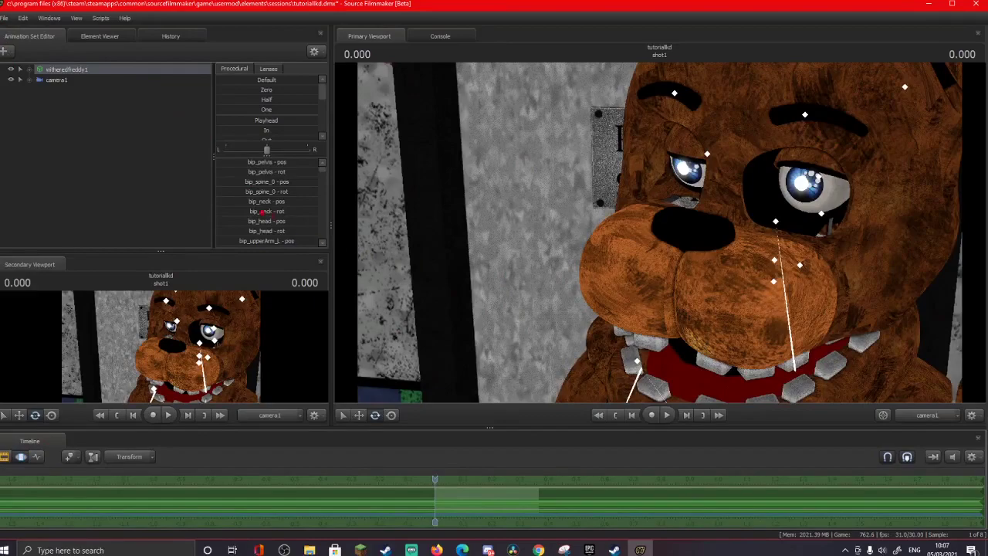
Create an animation set for a new light and enable lighting in the primary viewport.
{"action": "left_click", "coordinate": [6, 51]}
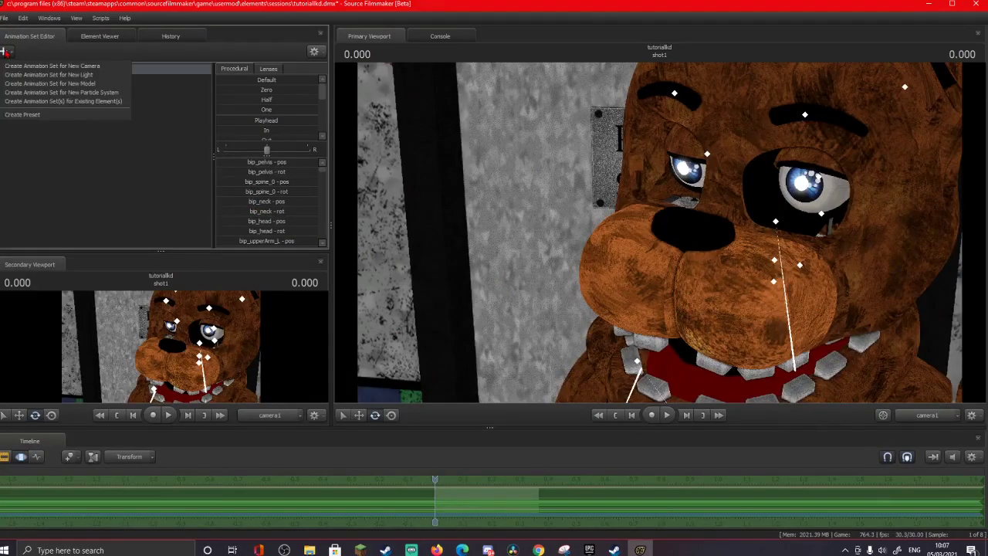
{"action": "left_click", "coordinate": [84, 85]}
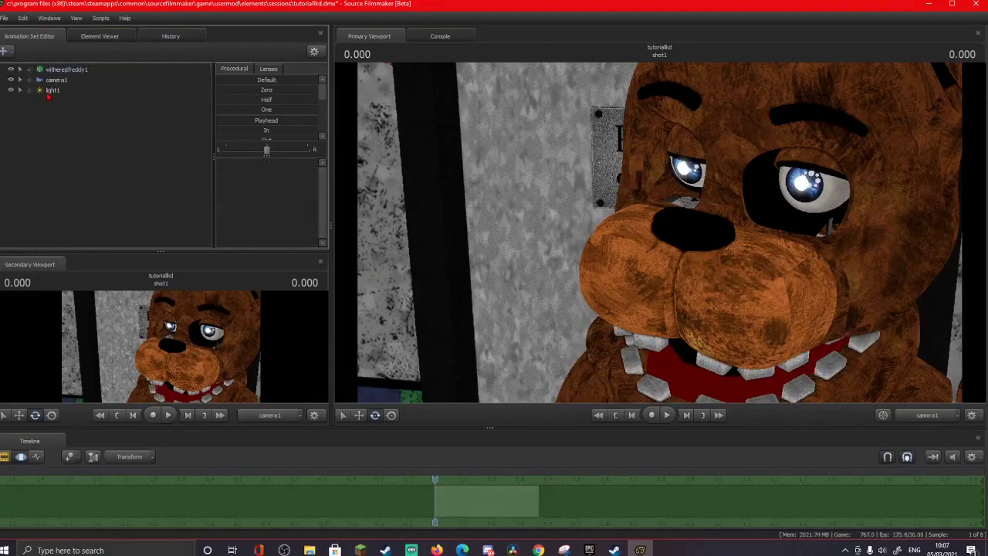
{"action": "left_click", "coordinate": [48, 92]}
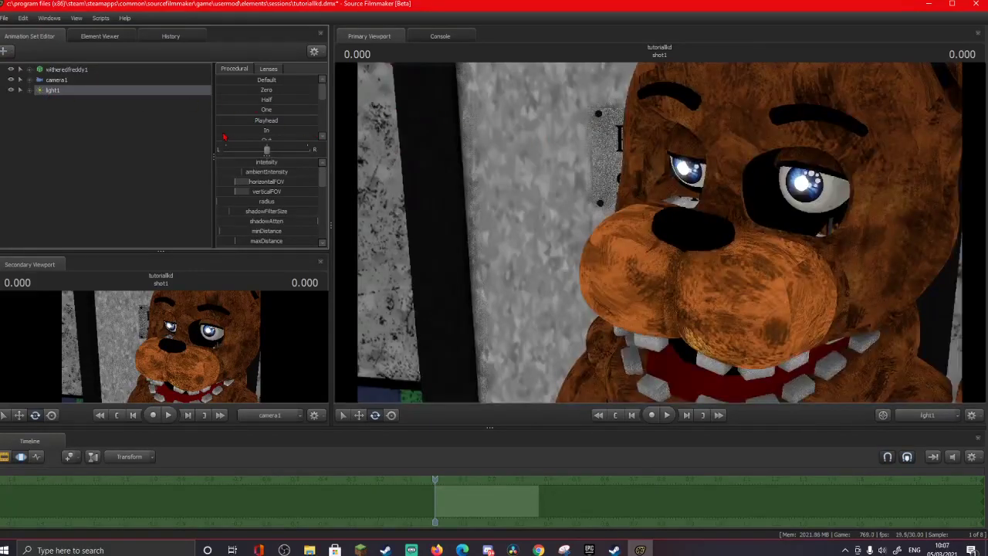
{"action": "left_click", "coordinate": [166, 126]}
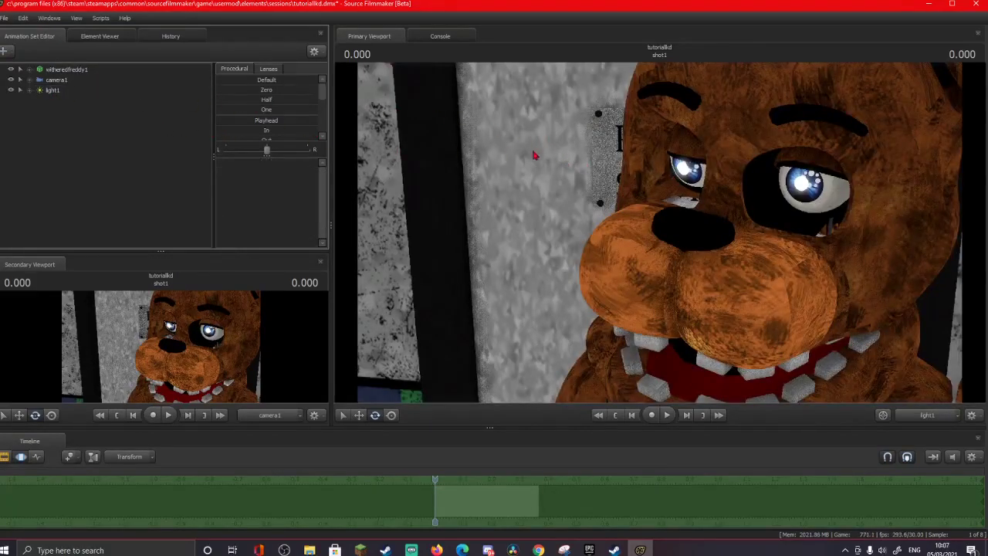
{"action": "right_click", "coordinate": [466, 224]}
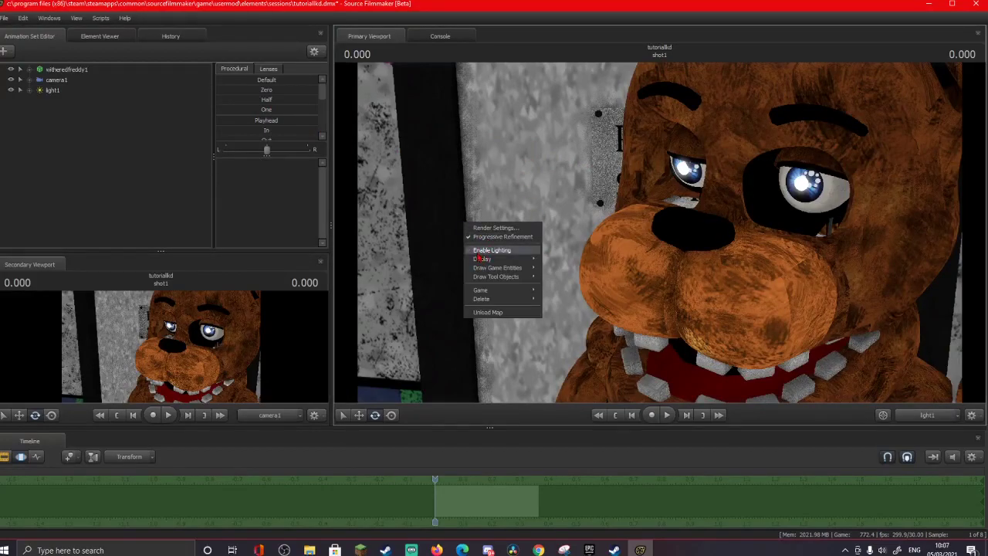
{"action": "left_click", "coordinate": [480, 251]}
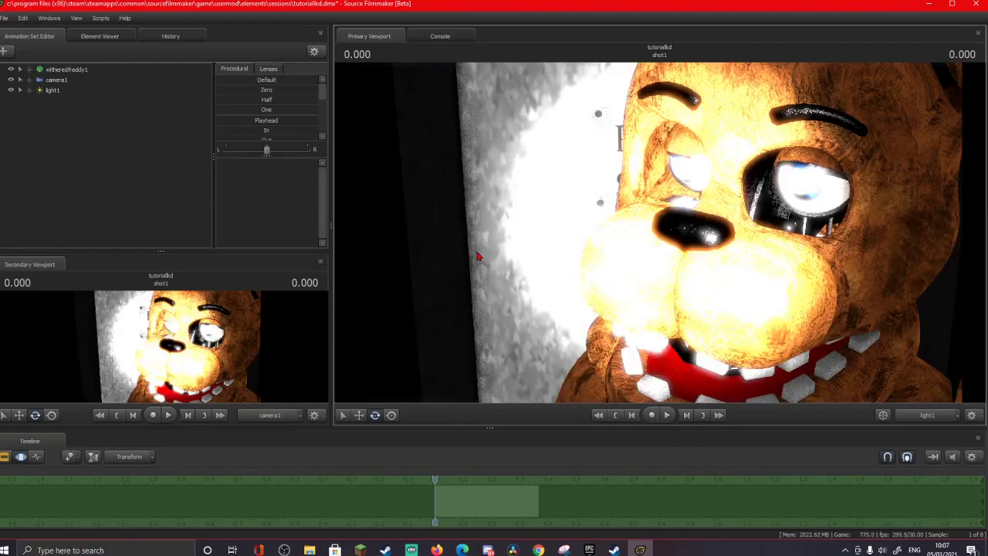
Look through light1, move it behind and above Withered Freddy as a backlight with a wider beam, and return the primary viewport to camera1.
{"action": "left_click", "coordinate": [927, 412]}
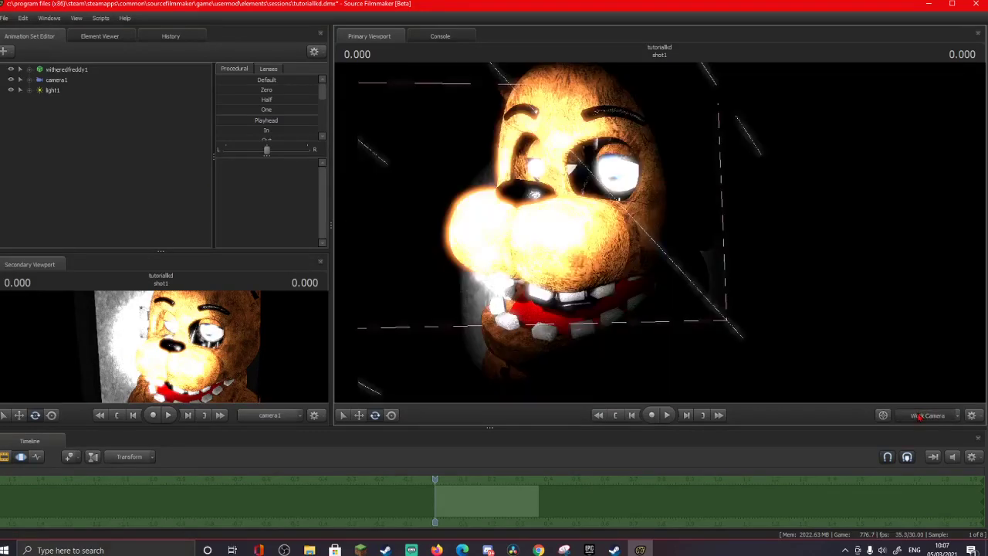
{"action": "left_click", "coordinate": [926, 412]}
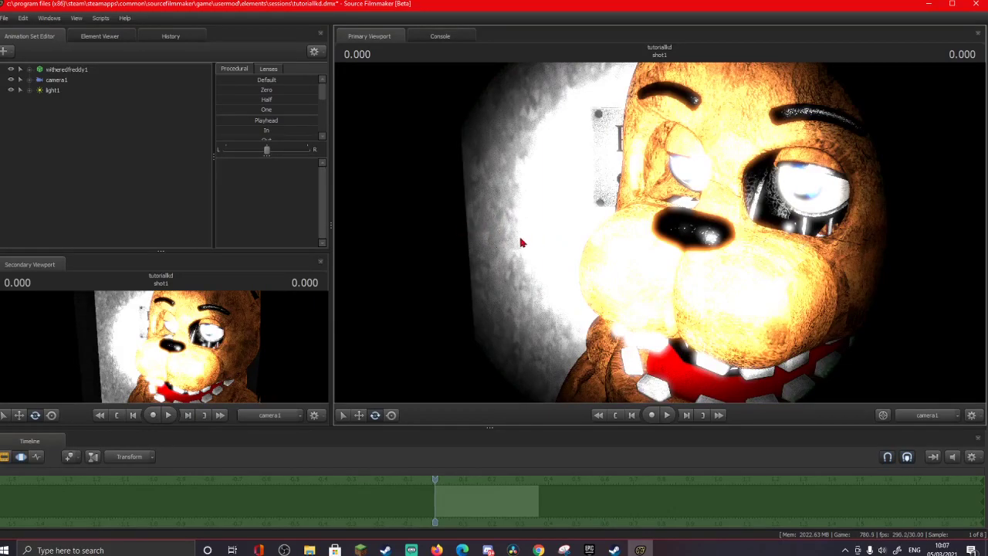
{"action": "left_click", "coordinate": [53, 90]}
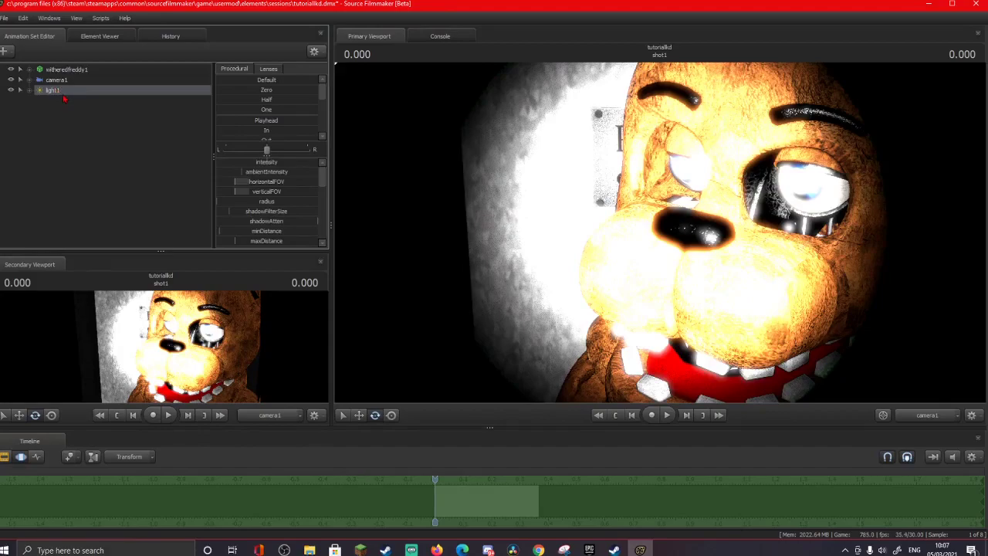
{"action": "left_click_drag", "start_coordinate": [64, 98], "coordinate": [562, 225]}
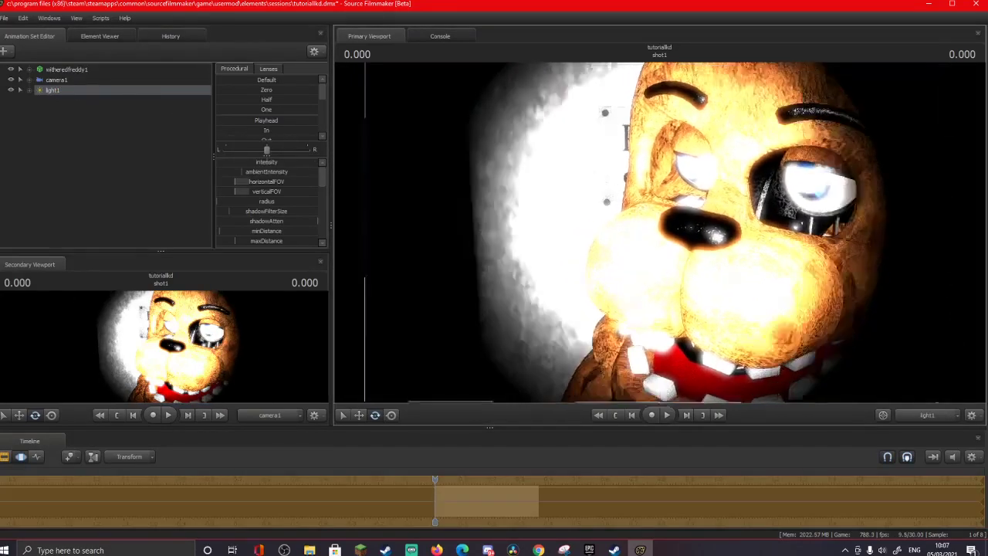
{"action": "key", "text": "s"}
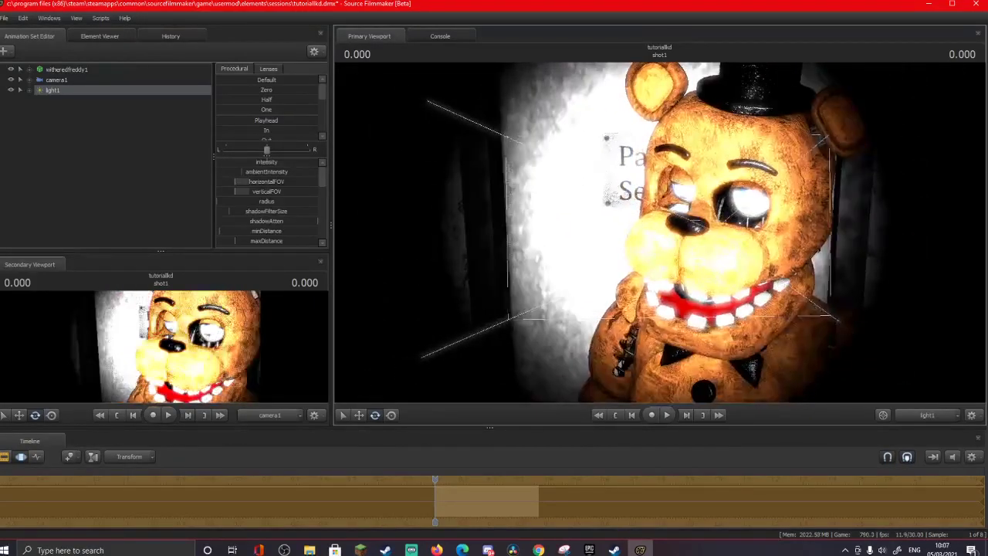
{"action": "key", "text": "w"}
{"action": "key", "text": "s"}
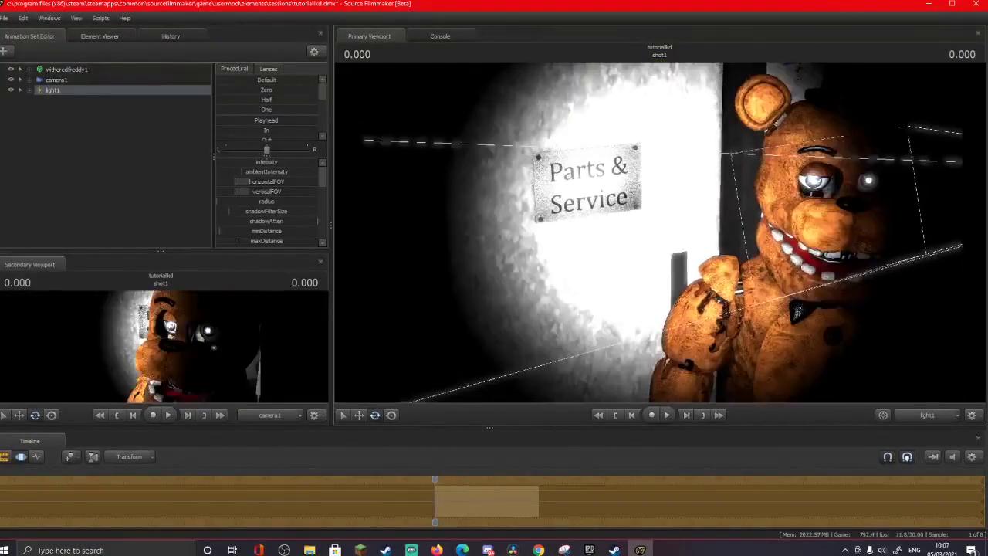
{"action": "left_click_drag", "start_coordinate": [562, 226], "coordinate": [811, 224]}
{"action": "key", "text": "a"}
{"action": "key", "text": "w"}
{"action": "key", "text": "s"}
{"action": "key", "text": "a"}
{"action": "scroll", "coordinate": [846, 272], "scroll_direction": "down", "scroll_amount": 3}
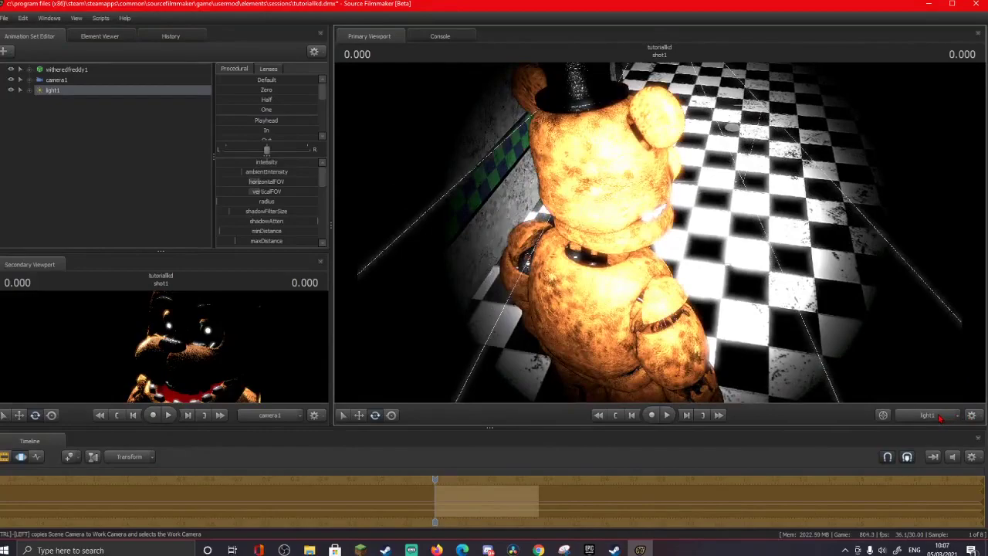
{"action": "left_click", "coordinate": [939, 418]}
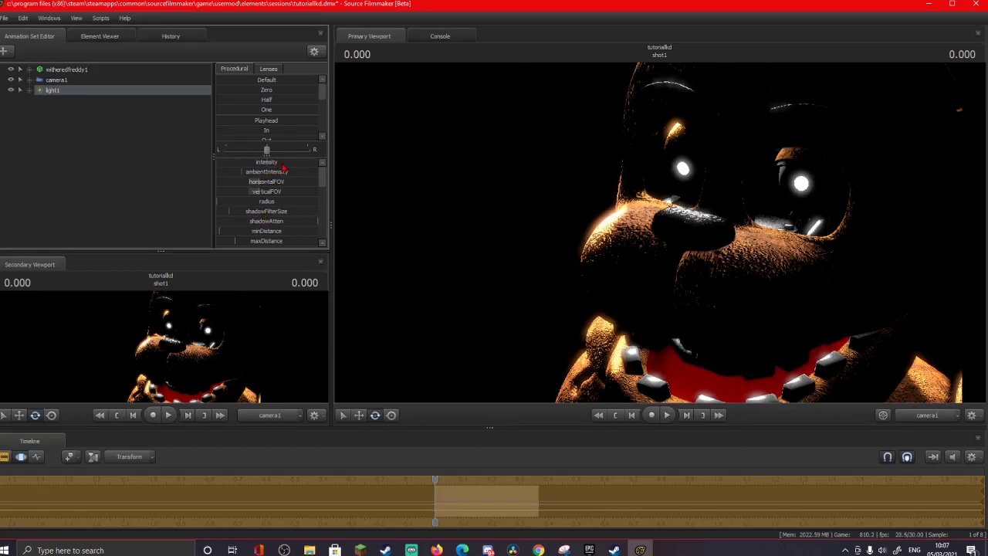
Lower light1's intensity and compare the shot with the primary viewport's lighting turned off and back on.
{"action": "left_click_drag", "start_coordinate": [283, 164], "coordinate": [246, 165]}
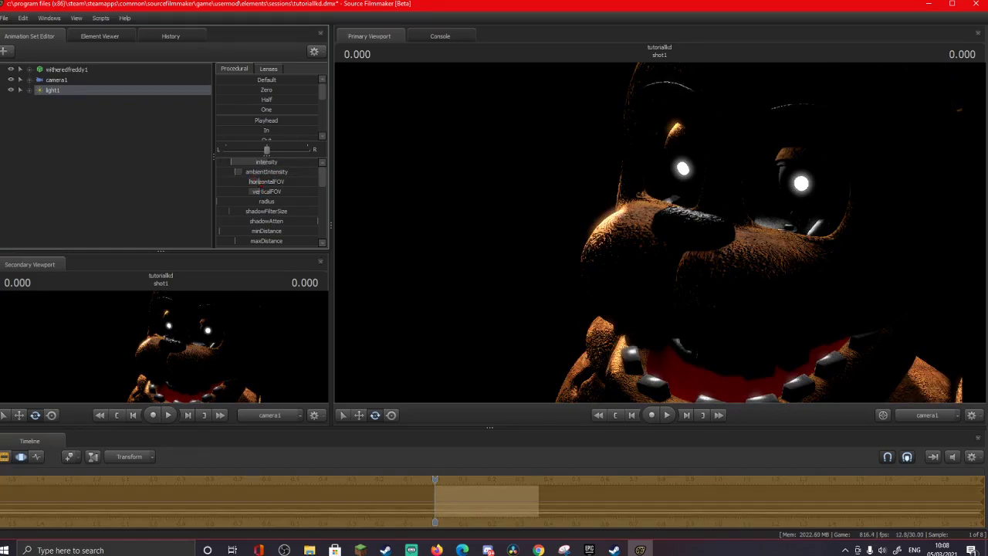
{"action": "right_click", "coordinate": [389, 205]}
{"action": "left_click", "coordinate": [410, 227]}
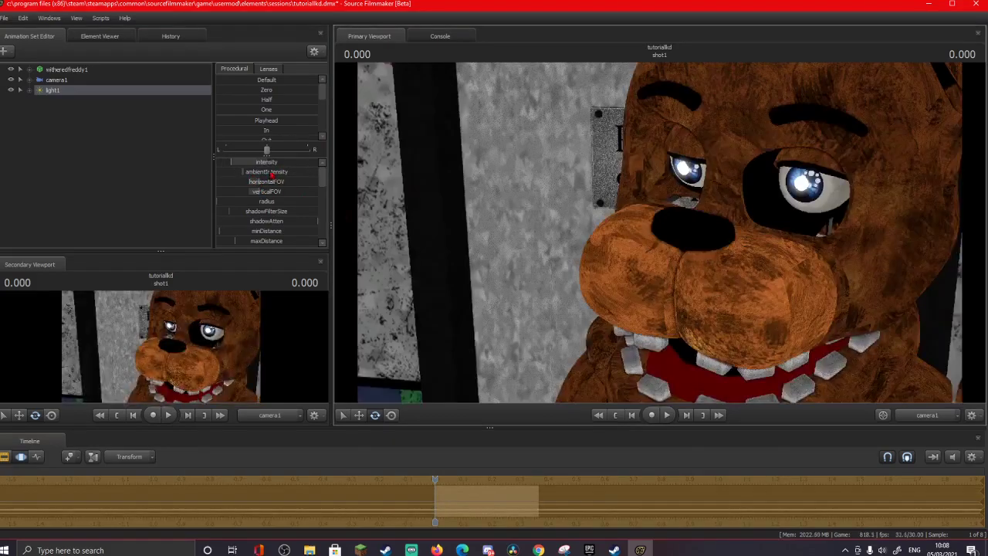
{"action": "right_click", "coordinate": [464, 187]}
{"action": "left_click", "coordinate": [491, 215]}
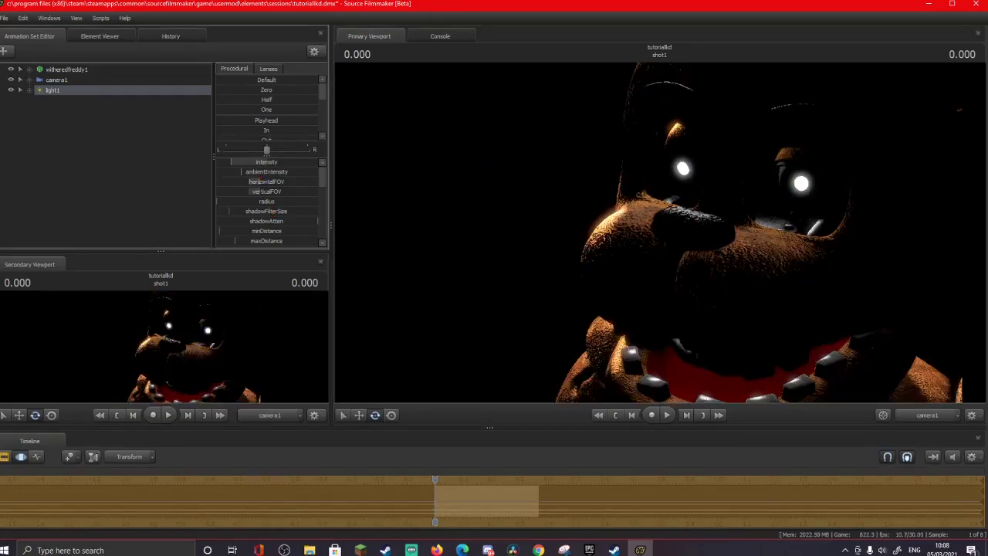
Narrow light1's beam slightly and raise its radius to the maximum, previewing the softened lighting through camera1 in the Clip Editor.
{"action": "left_click_drag", "start_coordinate": [260, 185], "coordinate": [571, 196]}
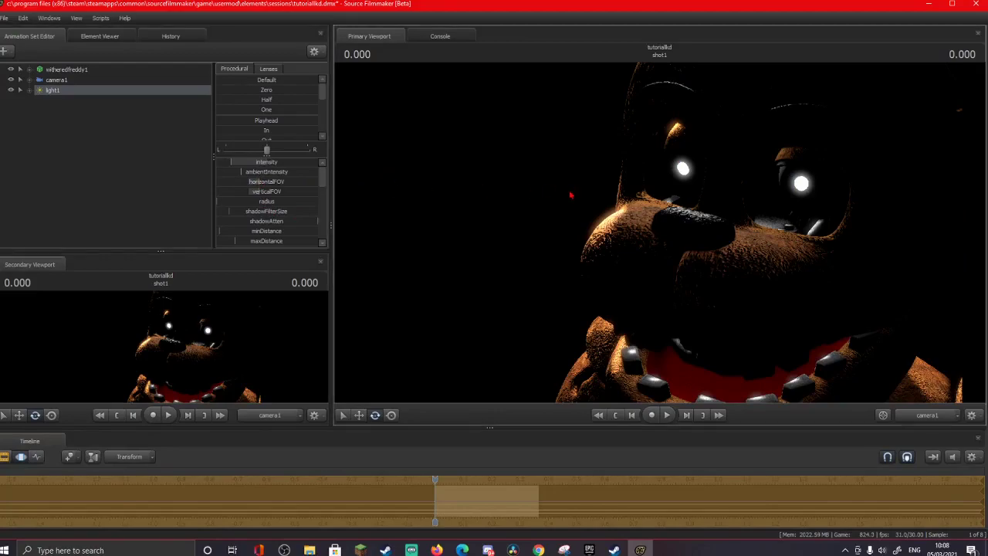
{"action": "left_click_drag", "start_coordinate": [105, 95], "coordinate": [606, 154]}
{"action": "scroll", "coordinate": [660, 233], "scroll_direction": "up", "scroll_amount": 6}
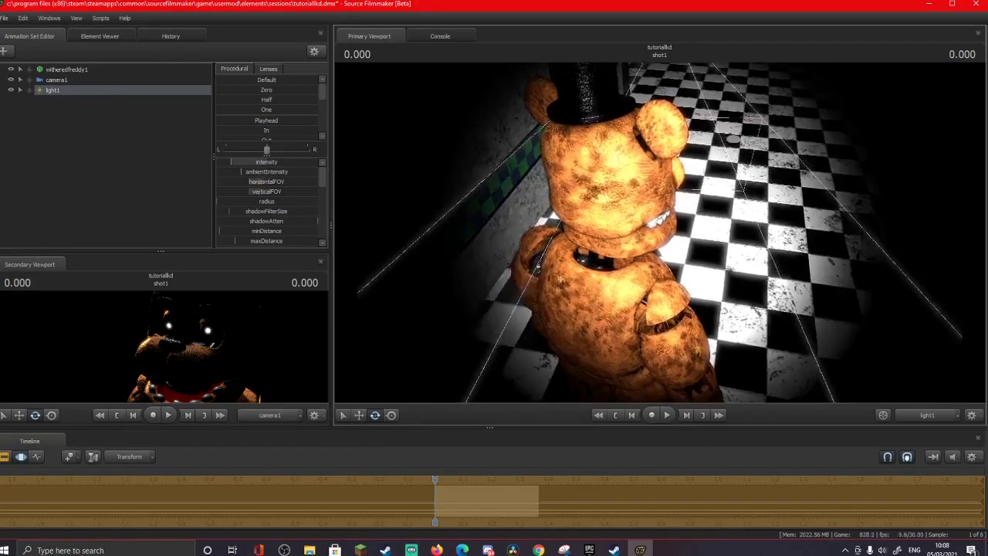
{"action": "left_click", "coordinate": [927, 417]}
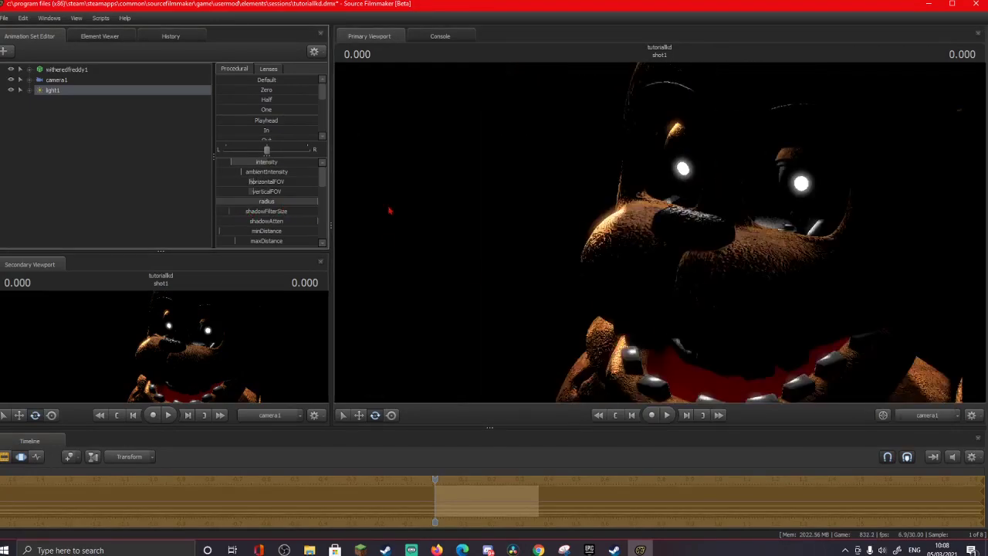
{"action": "key", "text": "F3"}
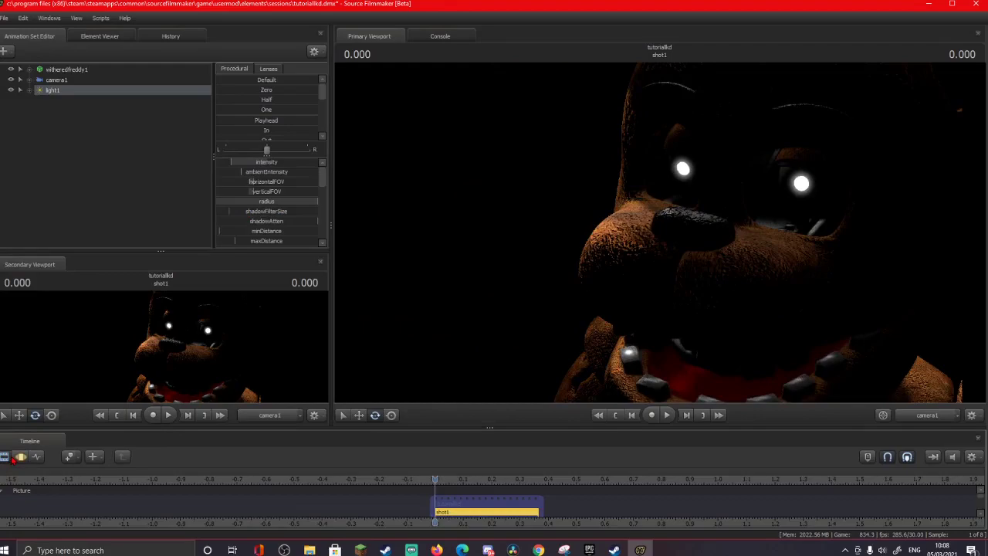
{"action": "left_click", "coordinate": [21, 457]}
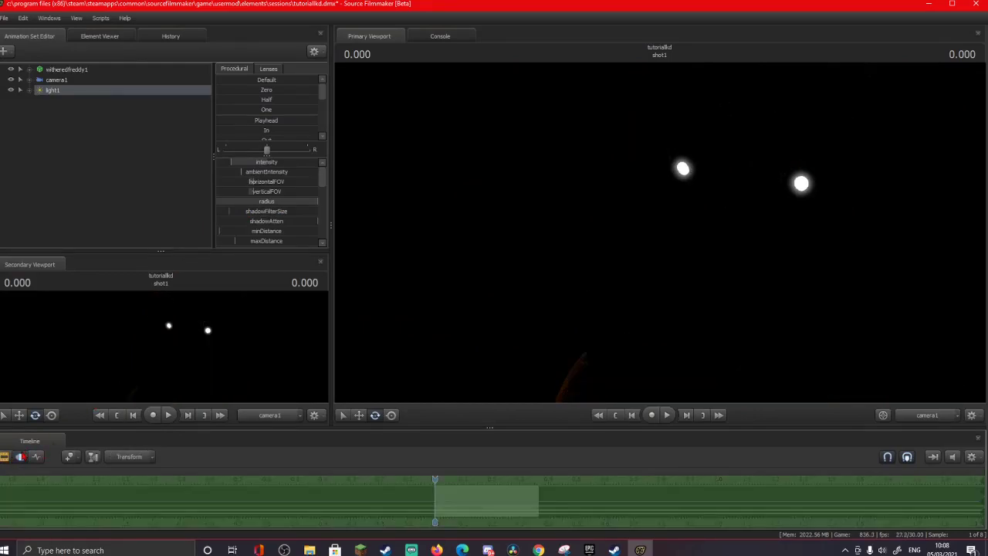
Raise light1's intensity slightly and drop shadowFilterSize to its minimum, previewing the sharper shadows in the Clip Editor.
{"action": "left_click_drag", "start_coordinate": [248, 164], "coordinate": [259, 164]}
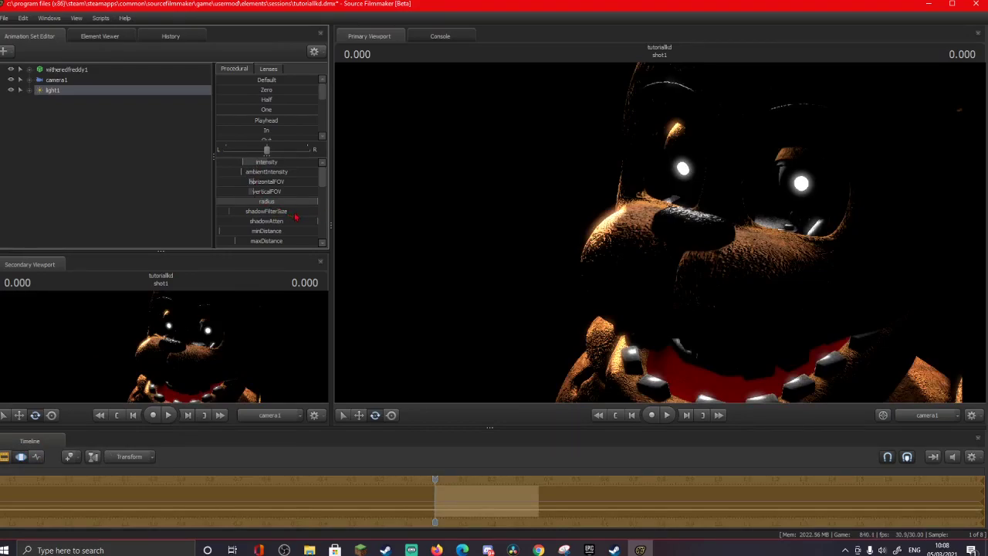
{"action": "left_click_drag", "start_coordinate": [292, 214], "coordinate": [217, 223]}
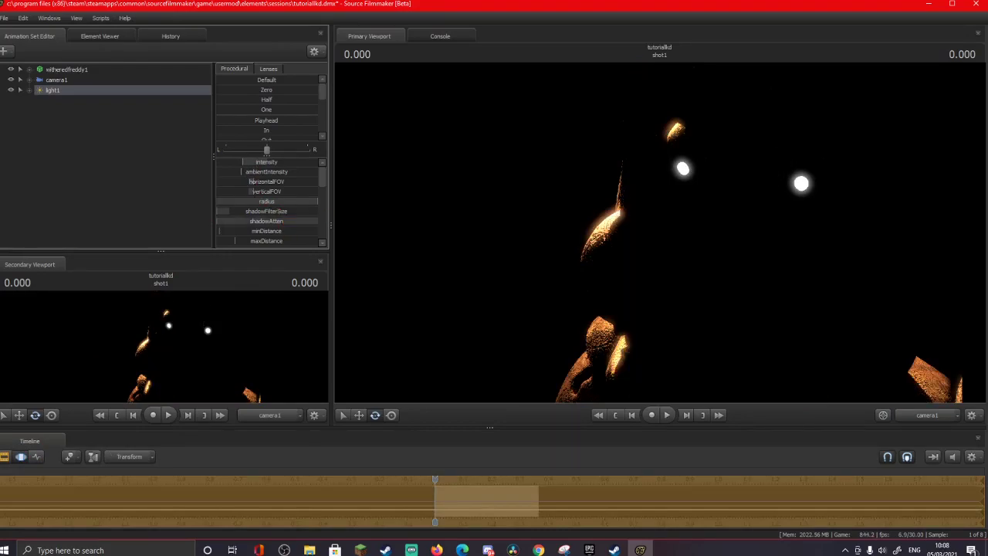
{"action": "left_click", "coordinate": [21, 457]}
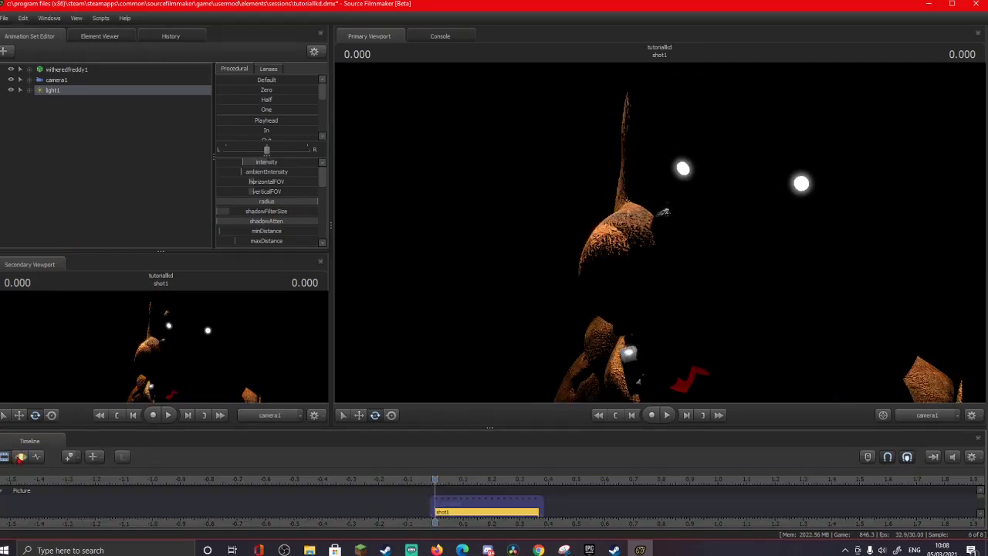
{"action": "left_click", "coordinate": [22, 458]}
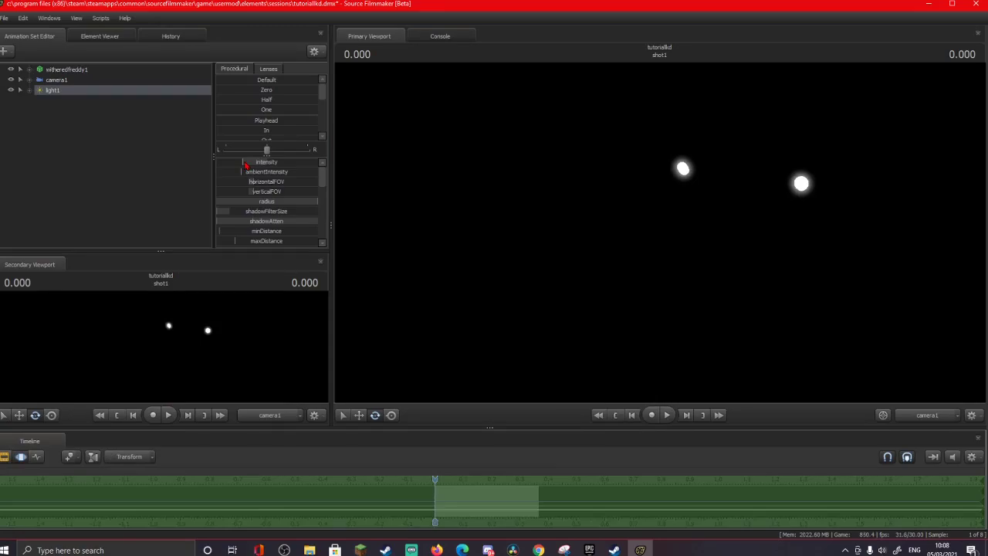
Nudge light1's quadraticAttenuation and readjust its intensity to a dimmer level.
{"action": "left_click_drag", "start_coordinate": [246, 165], "coordinate": [242, 165]}
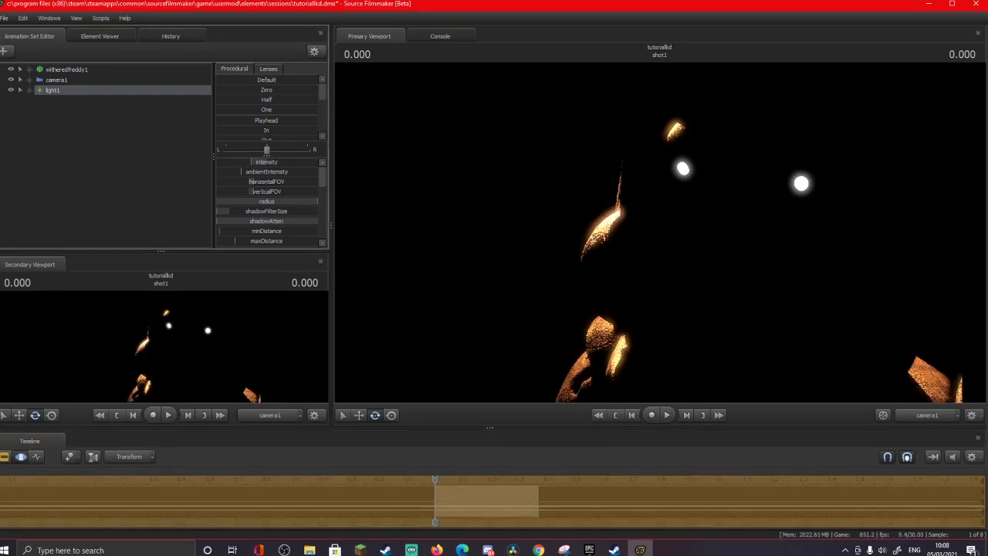
{"action": "scroll", "coordinate": [259, 226], "scroll_direction": "down", "scroll_amount": 2}
{"action": "scroll", "coordinate": [259, 228], "scroll_direction": "down", "scroll_amount": 1}
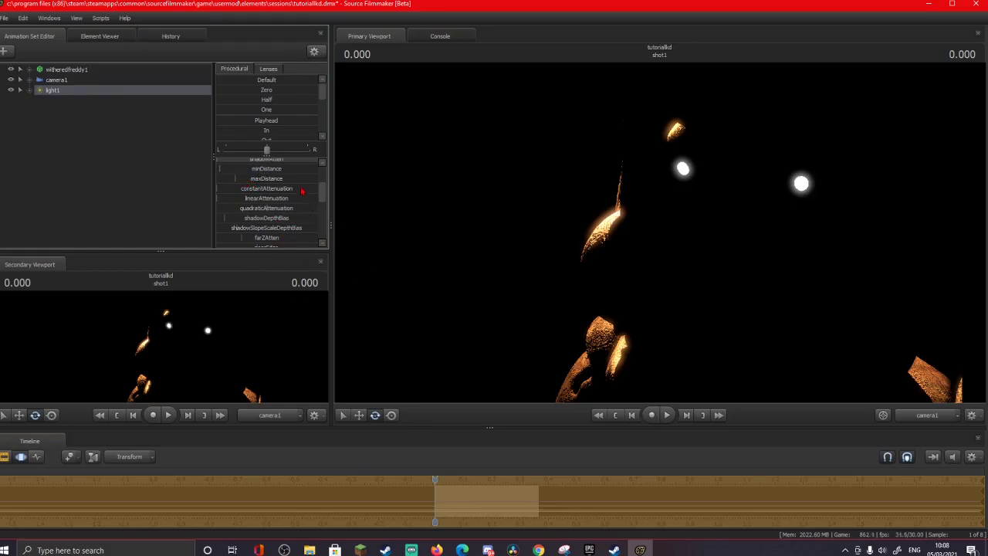
{"action": "mouse_move", "coordinate": [279, 212]}
{"action": "left_mouse_down"}
{"action": "mouse_move", "coordinate": [233, 212]}
{"action": "mouse_move", "coordinate": [277, 213]}
{"action": "left_mouse_up"}
{"action": "scroll", "coordinate": [280, 184], "scroll_direction": "up", "scroll_amount": 2}
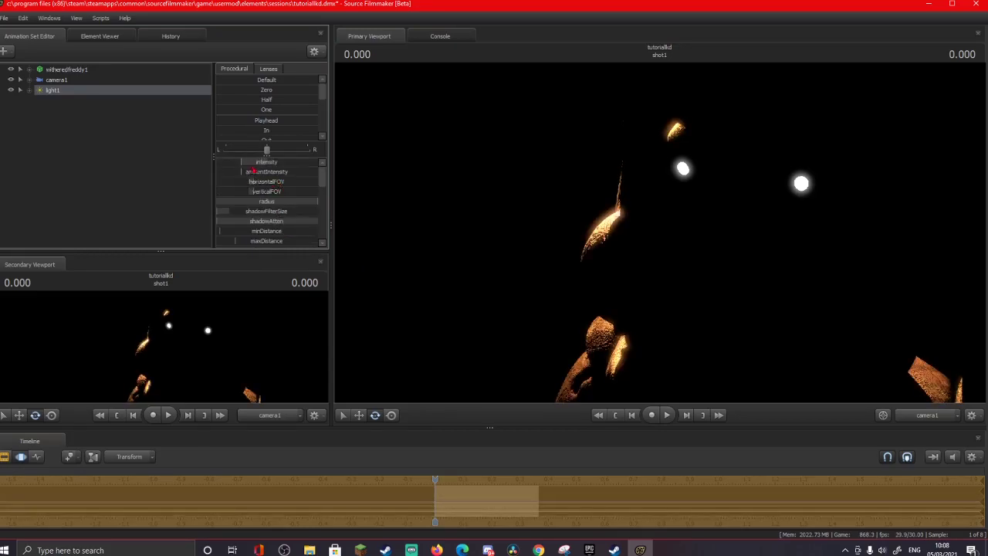
{"action": "left_click_drag", "start_coordinate": [253, 167], "coordinate": [240, 166]}
Lower light1's quadraticAttenuation and rebalance its intensity to match.
{"action": "scroll", "coordinate": [293, 235], "scroll_direction": "down", "scroll_amount": 4}
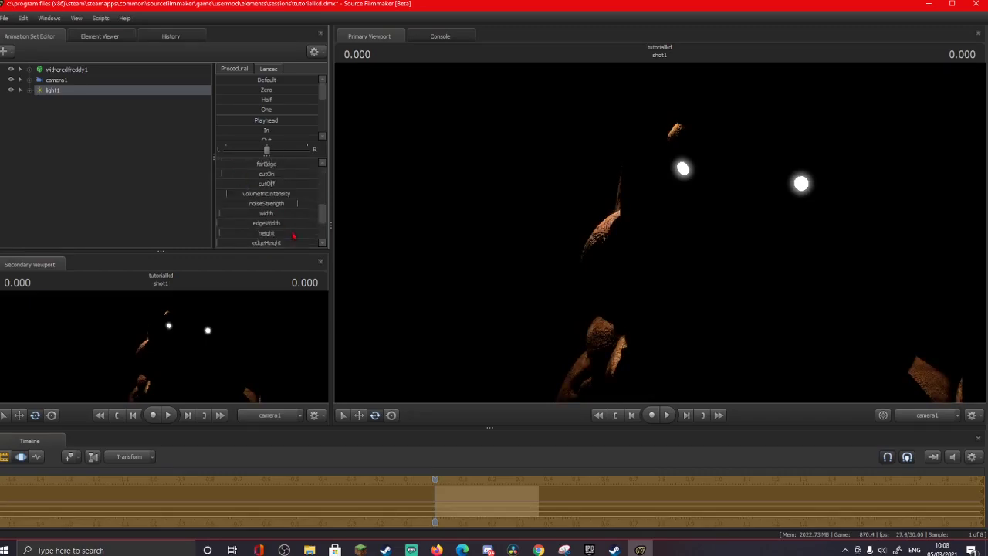
{"action": "scroll", "coordinate": [283, 204], "scroll_direction": "up", "scroll_amount": 3}
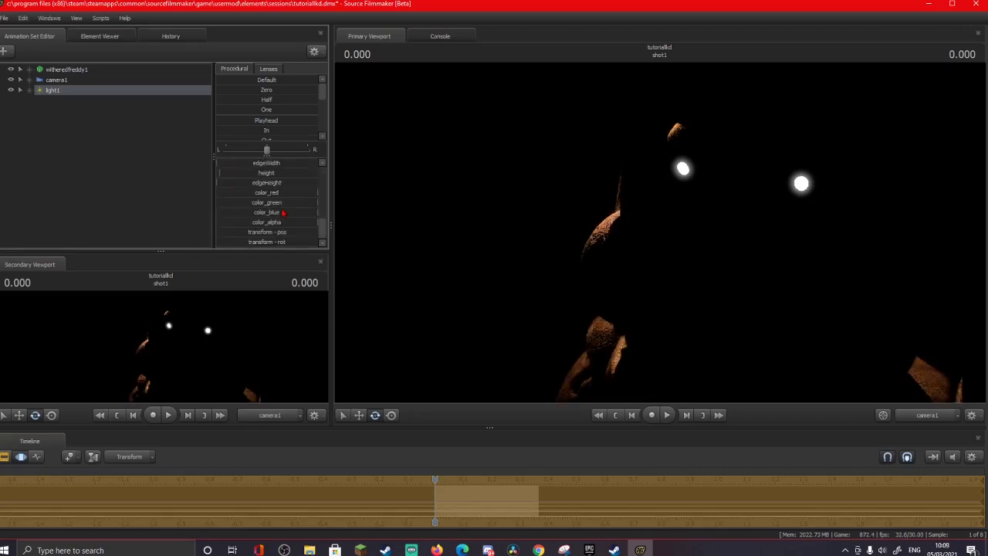
{"action": "mouse_move", "coordinate": [275, 213]}
{"action": "left_mouse_down"}
{"action": "mouse_move", "coordinate": [227, 213]}
{"action": "mouse_move", "coordinate": [248, 213]}
{"action": "left_mouse_up"}
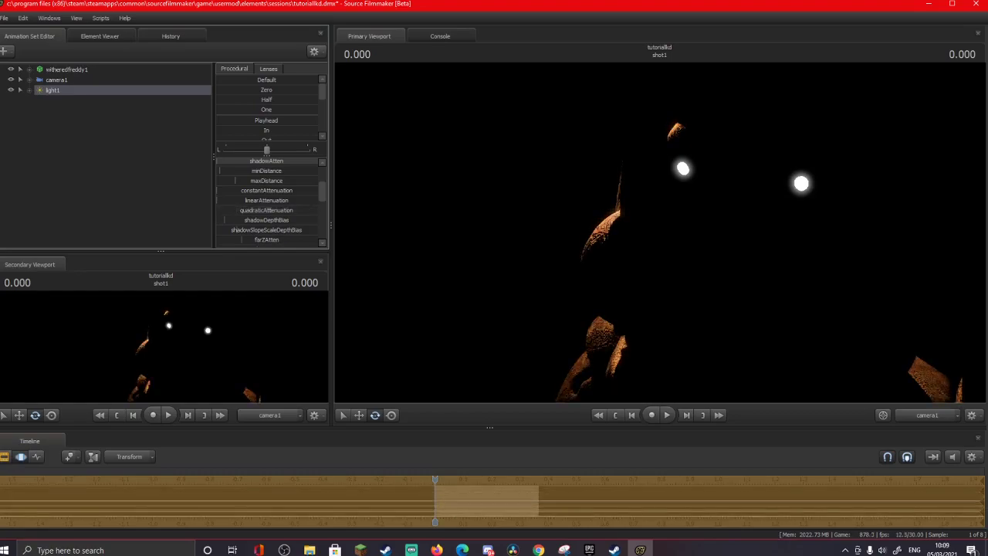
{"action": "scroll", "coordinate": [271, 181], "scroll_direction": "up", "scroll_amount": 2}
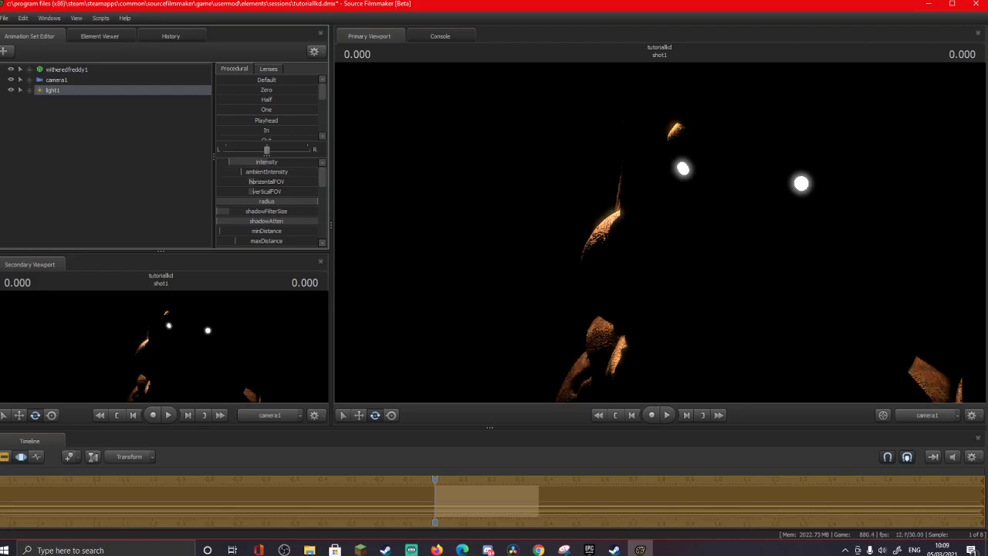
Fine-tune light1's shadows by slightly raising shadowDepthBias and shadowSlopeScaleDepthBias.
{"action": "scroll", "coordinate": [267, 186], "scroll_direction": "down", "scroll_amount": 4}
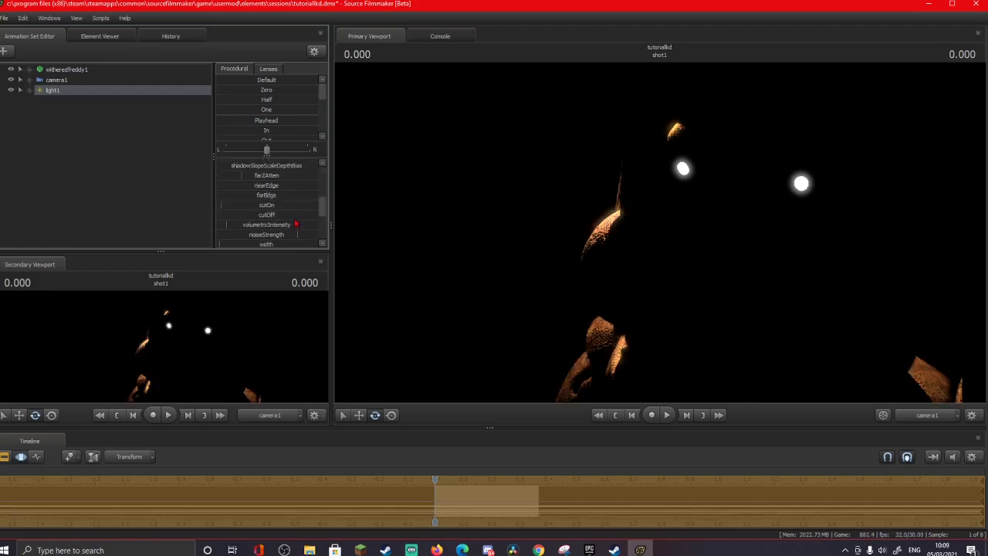
{"action": "scroll", "coordinate": [295, 222], "scroll_direction": "up", "scroll_amount": 3}
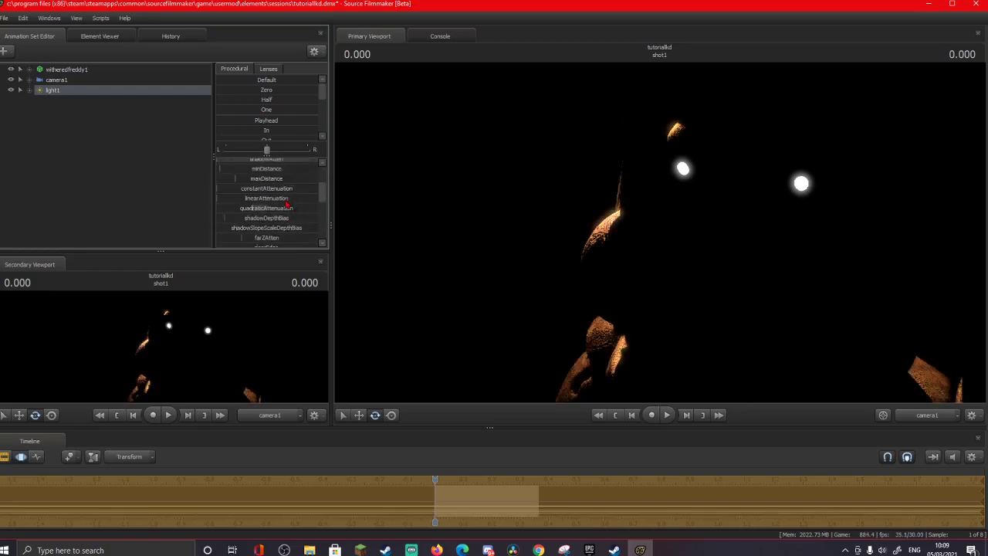
{"action": "left_click_drag", "start_coordinate": [270, 219], "coordinate": [225, 218]}
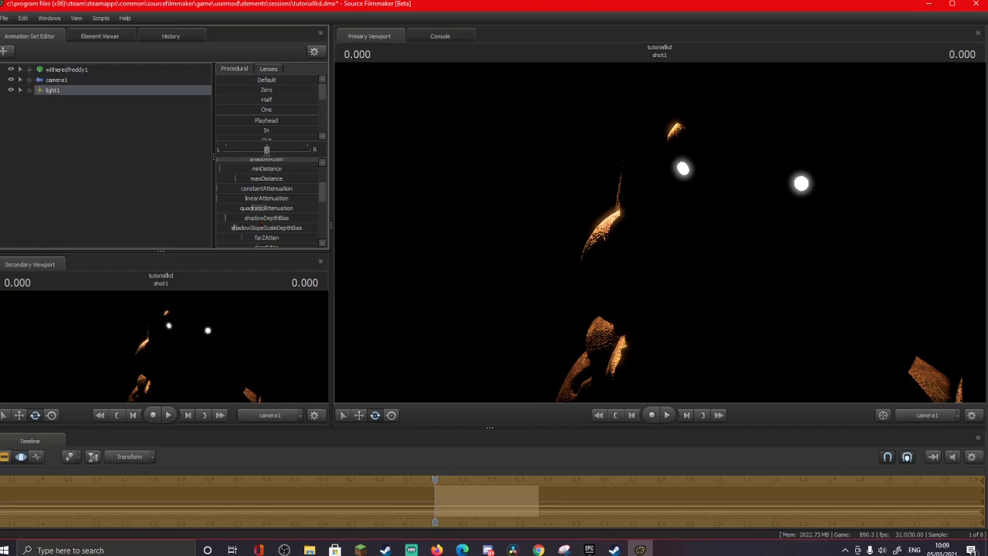
Look through light1 in the primary viewport and reduce farZAtten to shorten the light's reach across the checkered floor.
{"action": "scroll", "coordinate": [254, 234], "scroll_direction": "down", "scroll_amount": 2}
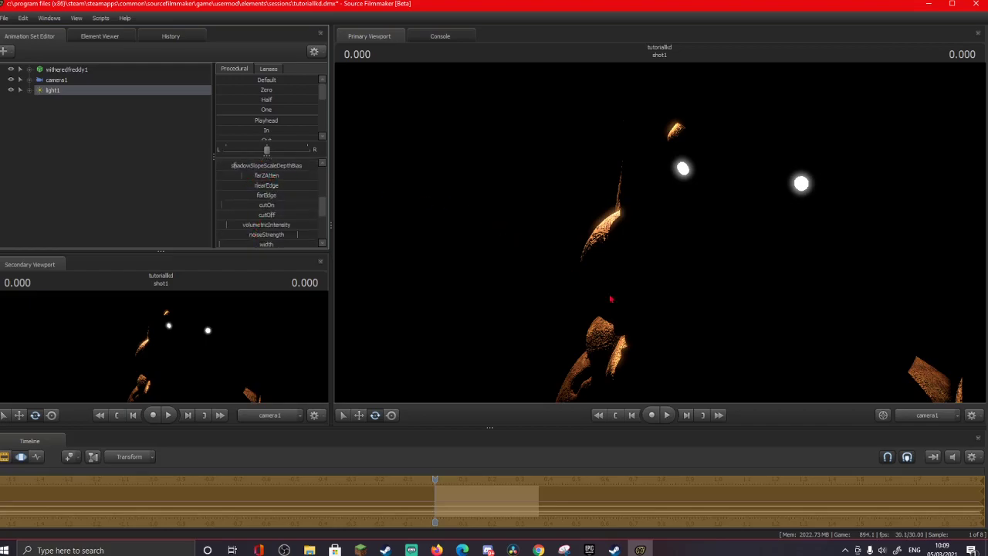
{"action": "left_click", "coordinate": [916, 418]}
{"action": "left_click", "coordinate": [910, 418]}
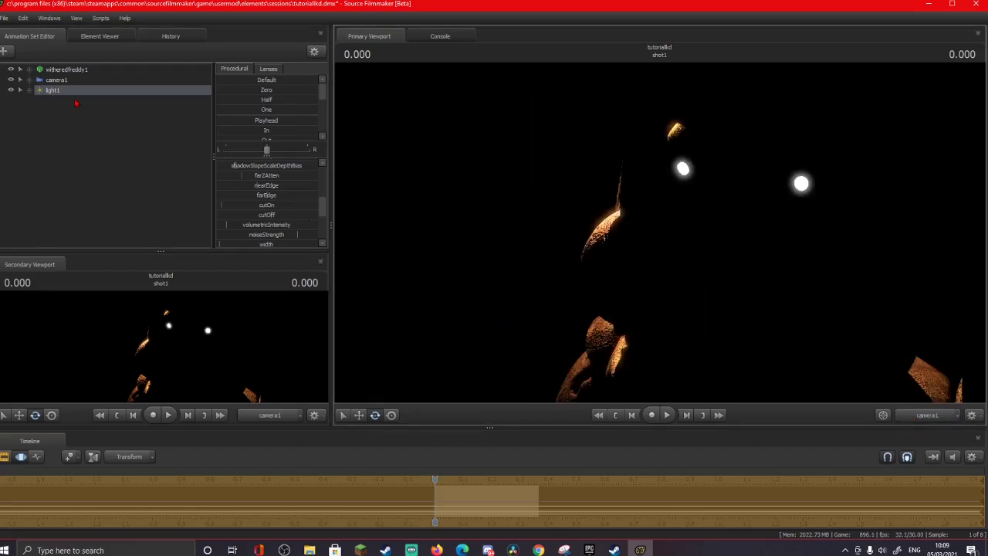
{"action": "left_click_drag", "start_coordinate": [70, 91], "coordinate": [553, 184]}
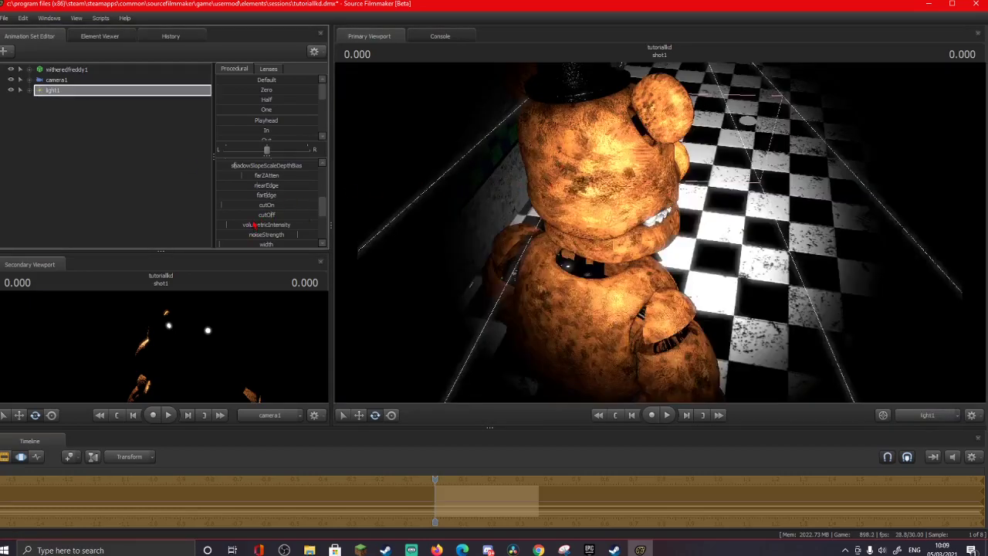
{"action": "left_click_drag", "start_coordinate": [268, 176], "coordinate": [248, 175]}
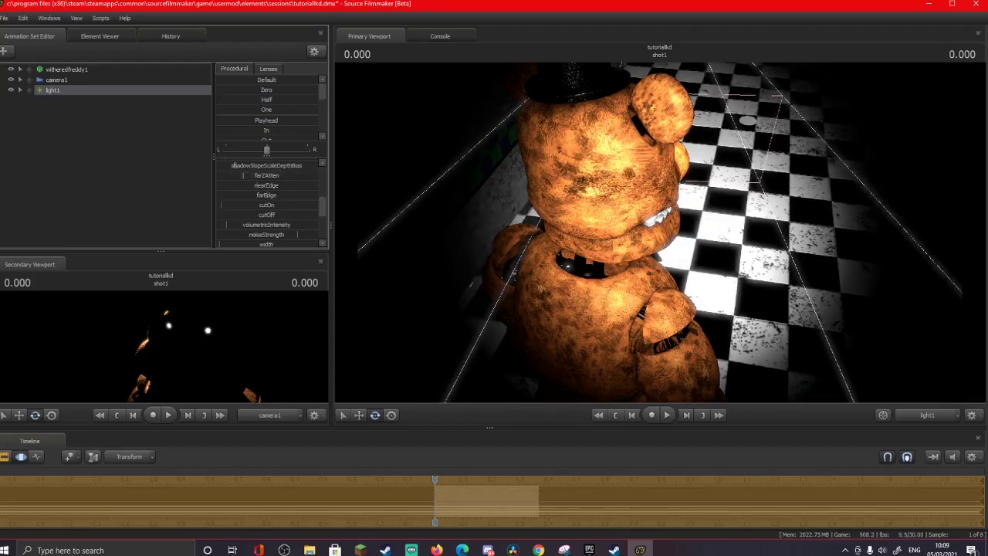
{"action": "left_click_drag", "start_coordinate": [241, 175], "coordinate": [226, 175]}
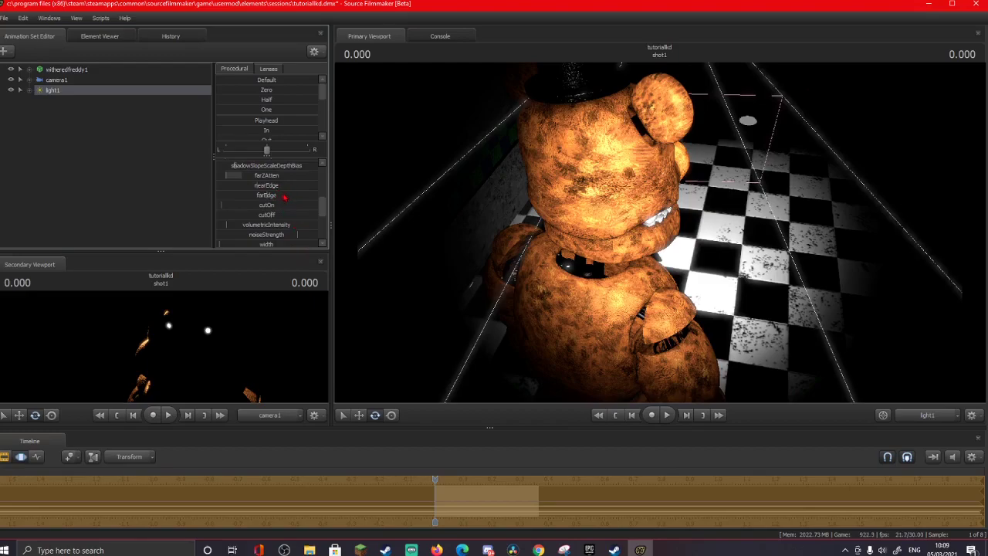
Try different tints on light1 by varying its color_red, color_green and color_blue, returning it to white.
{"action": "scroll", "coordinate": [285, 198], "scroll_direction": "down", "scroll_amount": 2}
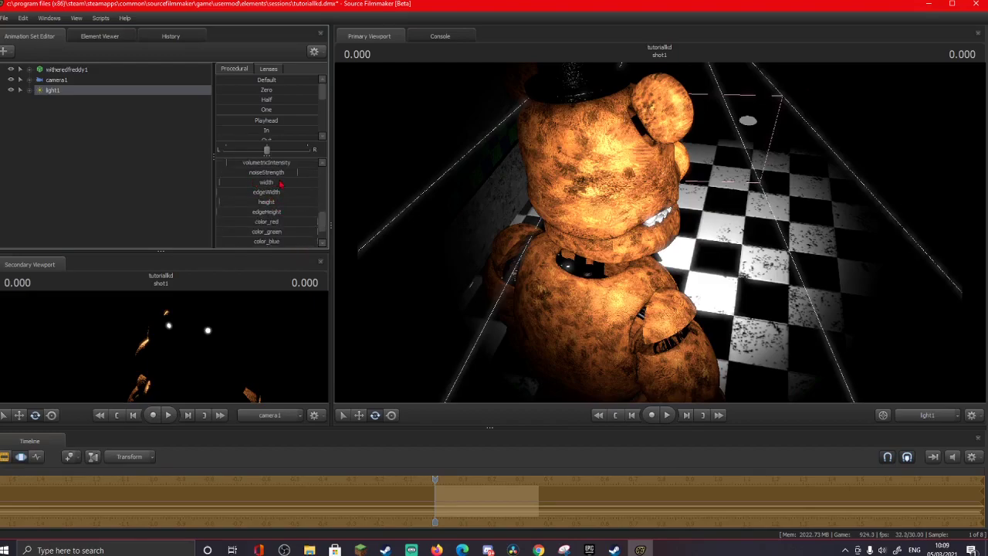
{"action": "left_click_drag", "start_coordinate": [281, 184], "coordinate": [279, 183]}
{"action": "scroll", "coordinate": [300, 232], "scroll_direction": "down", "scroll_amount": 1}
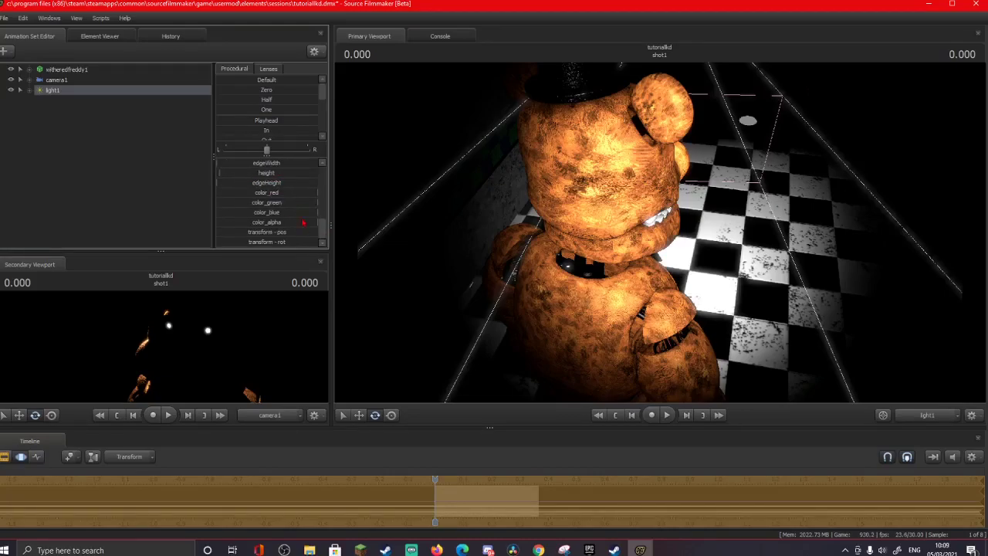
{"action": "mouse_move", "coordinate": [316, 193]}
{"action": "left_mouse_down"}
{"action": "mouse_move", "coordinate": [241, 192]}
{"action": "mouse_move", "coordinate": [311, 192]}
{"action": "mouse_move", "coordinate": [255, 202]}
{"action": "mouse_move", "coordinate": [278, 211]}
{"action": "mouse_move", "coordinate": [261, 211]}
{"action": "mouse_move", "coordinate": [318, 202]}
{"action": "mouse_move", "coordinate": [317, 192]}
{"action": "mouse_move", "coordinate": [218, 192]}
{"action": "mouse_move", "coordinate": [318, 202]}
{"action": "mouse_move", "coordinate": [237, 202]}
{"action": "mouse_move", "coordinate": [317, 193]}
{"action": "left_mouse_up"}
{"action": "left_click_drag", "start_coordinate": [312, 213], "coordinate": [298, 213]}
{"action": "key", "text": "ctrl+z"}
{"action": "left_click_drag", "start_coordinate": [313, 192], "coordinate": [267, 206]}
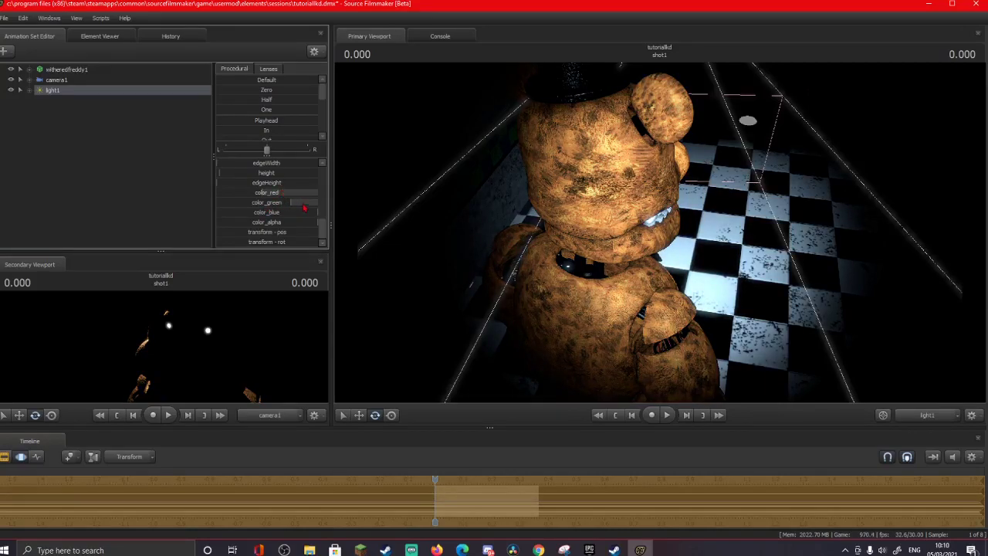
{"action": "left_click_drag", "start_coordinate": [279, 211], "coordinate": [177, 214]}
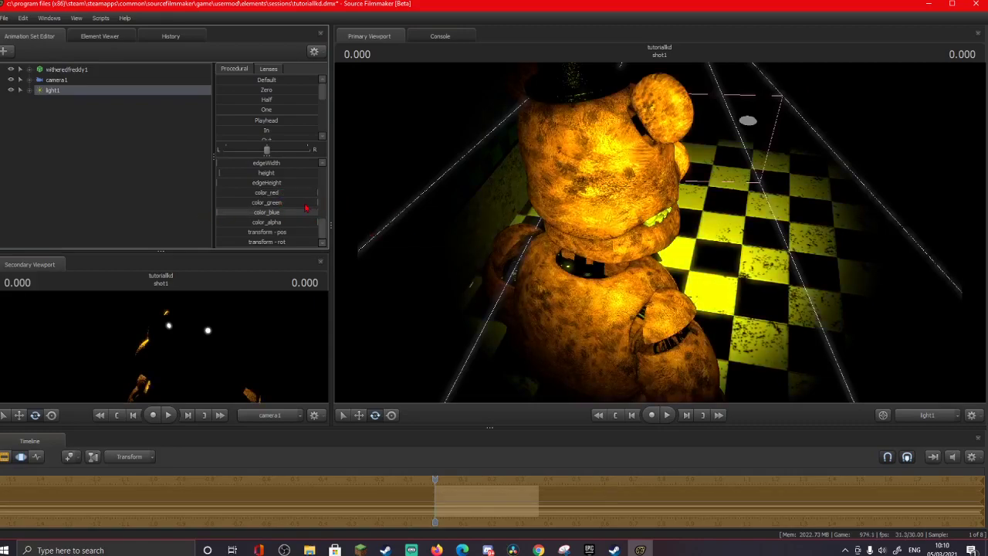
{"action": "mouse_move", "coordinate": [309, 202]}
{"action": "left_mouse_down"}
{"action": "mouse_move", "coordinate": [224, 202]}
{"action": "mouse_move", "coordinate": [318, 203]}
{"action": "left_mouse_up"}
{"action": "left_click_drag", "start_coordinate": [241, 212], "coordinate": [218, 223]}
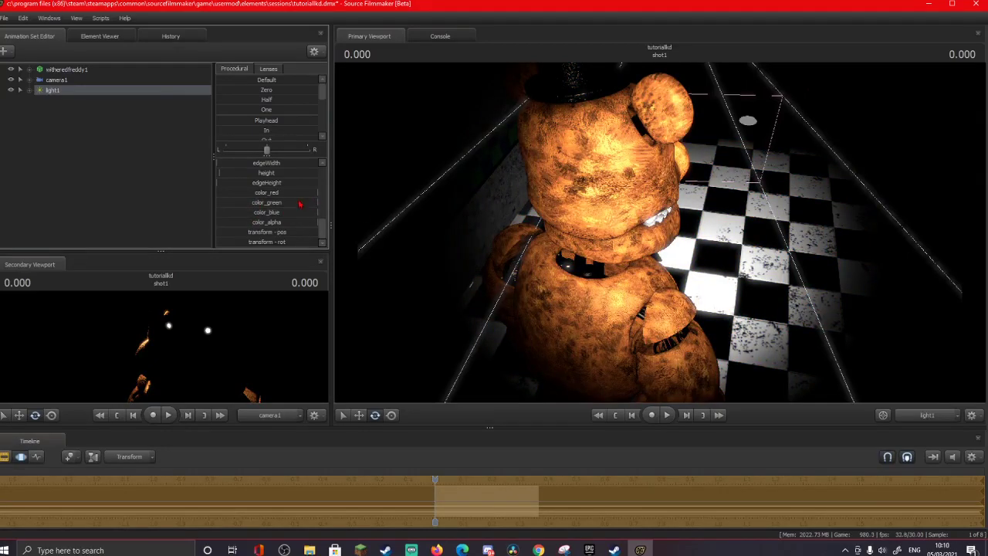
Give light1 a cool blue tint by lowering its color_red and color_green, and view the shot through camera1.
{"action": "left_click_drag", "start_coordinate": [316, 203], "coordinate": [272, 201]}
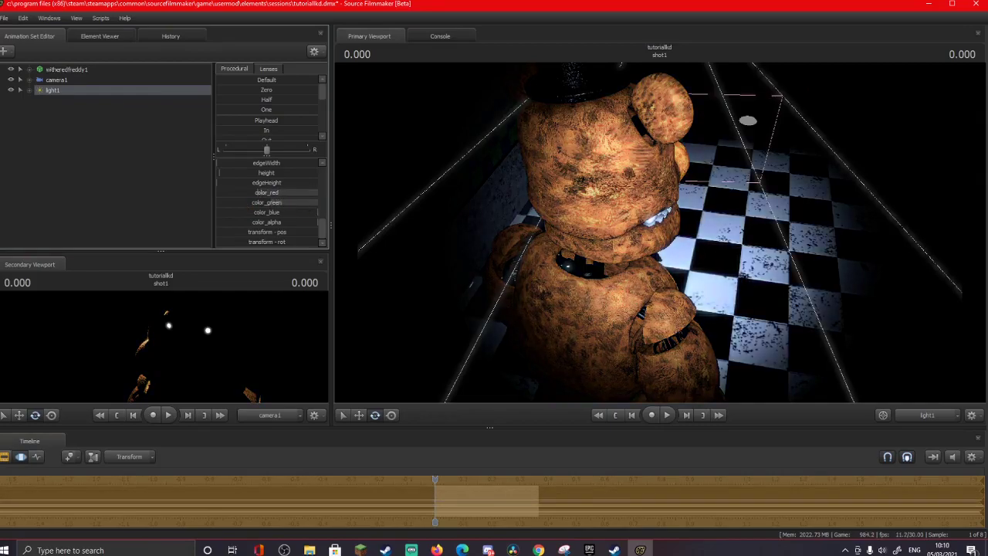
{"action": "left_click", "coordinate": [905, 416]}
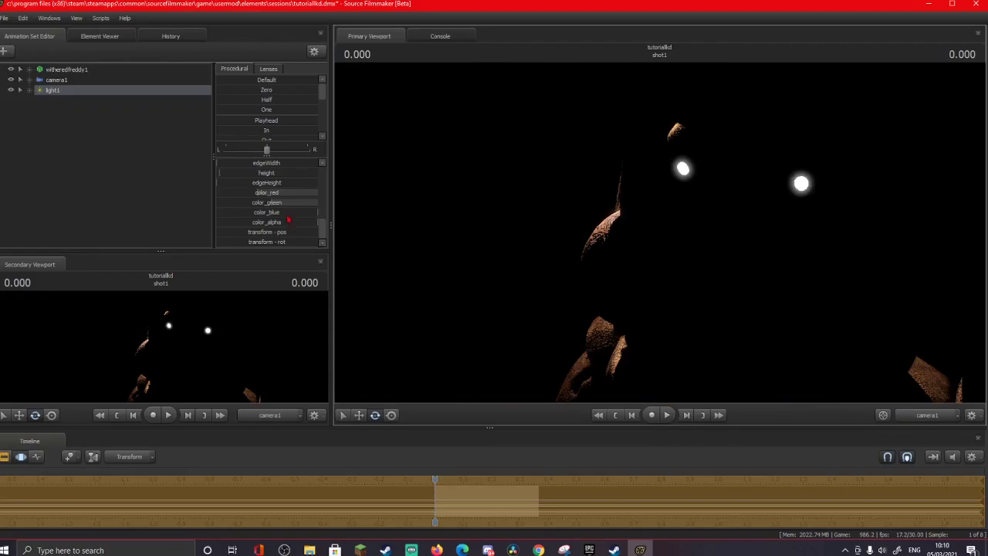
{"action": "scroll", "coordinate": [291, 224], "scroll_direction": "up", "scroll_amount": 6}
{"action": "scroll", "coordinate": [244, 210], "scroll_direction": "down", "scroll_amount": 3}
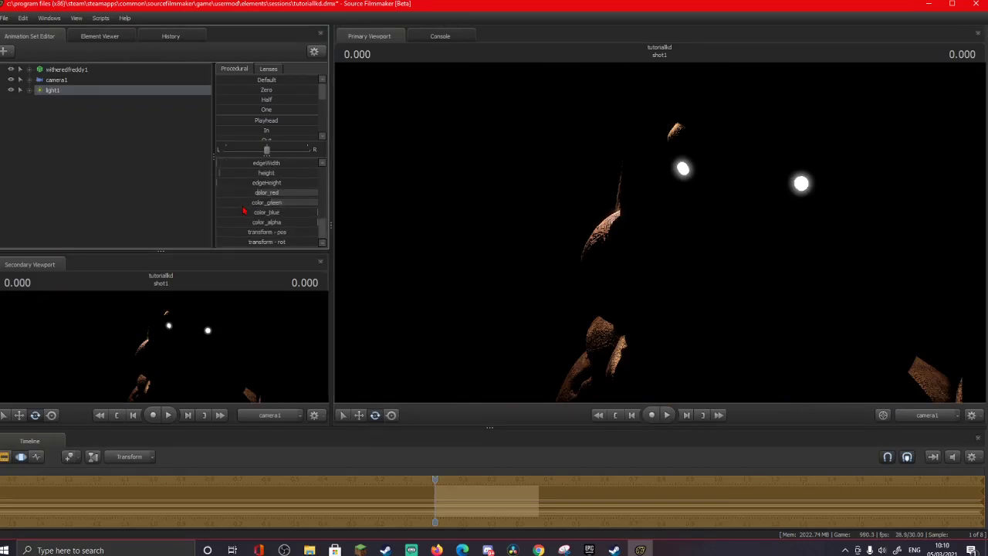
Check the shot in the Clip Editor, return to the Motion Editor and slightly raise light1's intensity.
{"action": "left_click", "coordinate": [7, 459]}
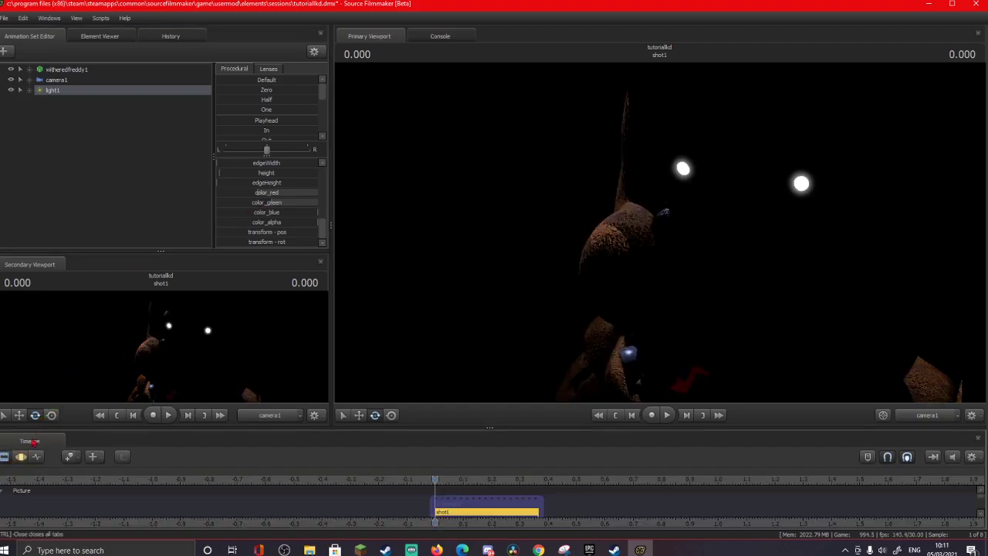
{"action": "left_click", "coordinate": [22, 457]}
{"action": "scroll", "coordinate": [256, 206], "scroll_direction": "up", "scroll_amount": 3}
{"action": "scroll", "coordinate": [280, 188], "scroll_direction": "up", "scroll_amount": 3}
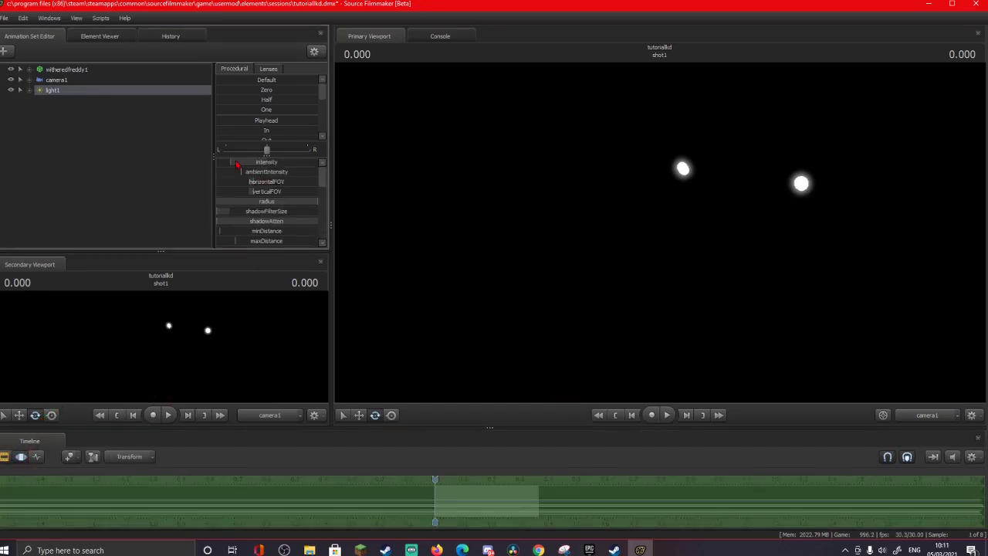
{"action": "left_click_drag", "start_coordinate": [234, 163], "coordinate": [243, 162]}
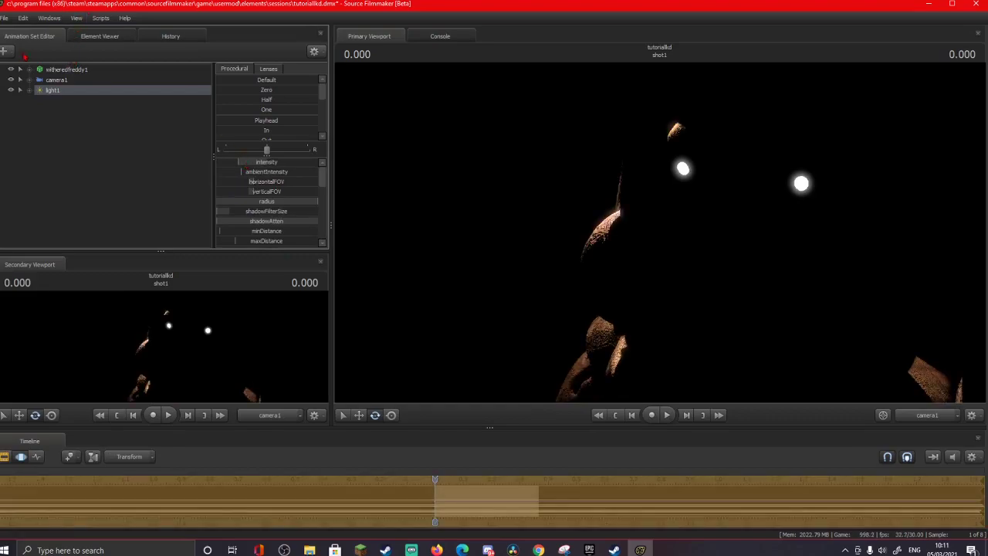
Add a second light and move it back to the side of Withered Freddy, aimed at his head and body.
{"action": "left_click", "coordinate": [4, 51]}
{"action": "left_click", "coordinate": [46, 75]}
{"action": "left_click_drag", "start_coordinate": [462, 153], "coordinate": [526, 182]}
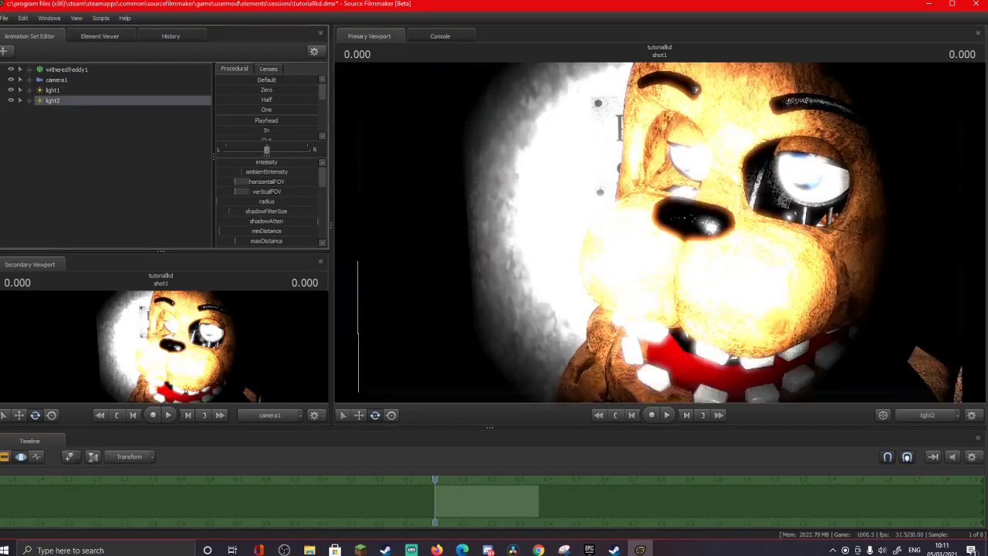
{"action": "left_click_drag", "start_coordinate": [587, 209], "coordinate": [660, 232]}
{"action": "key", "text": "s"}
{"action": "key", "text": "w"}
{"action": "key", "text": "s"}
{"action": "key", "text": "s"}
Viewing through camera1, lower light2's shadowFilterSize, shadowAtten and intensity, and raise its radius to the maximum.
{"action": "left_click", "coordinate": [927, 416]}
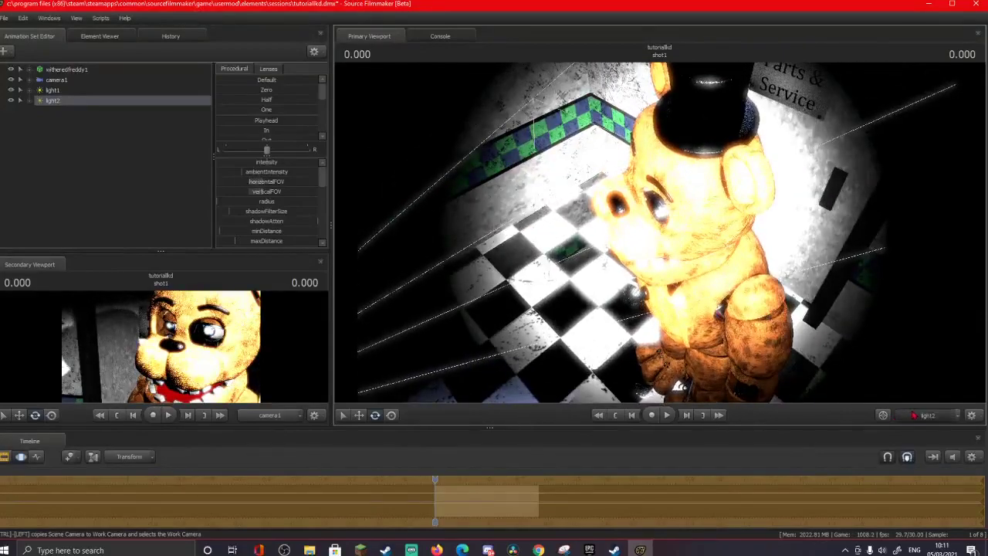
{"action": "left_click_drag", "start_coordinate": [273, 213], "coordinate": [218, 221]}
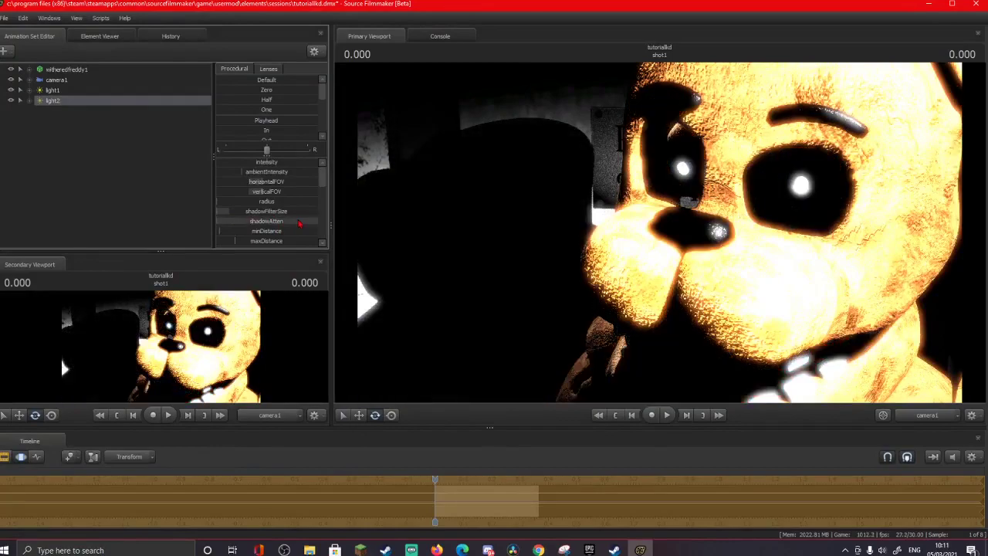
{"action": "left_click_drag", "start_coordinate": [284, 165], "coordinate": [255, 201]}
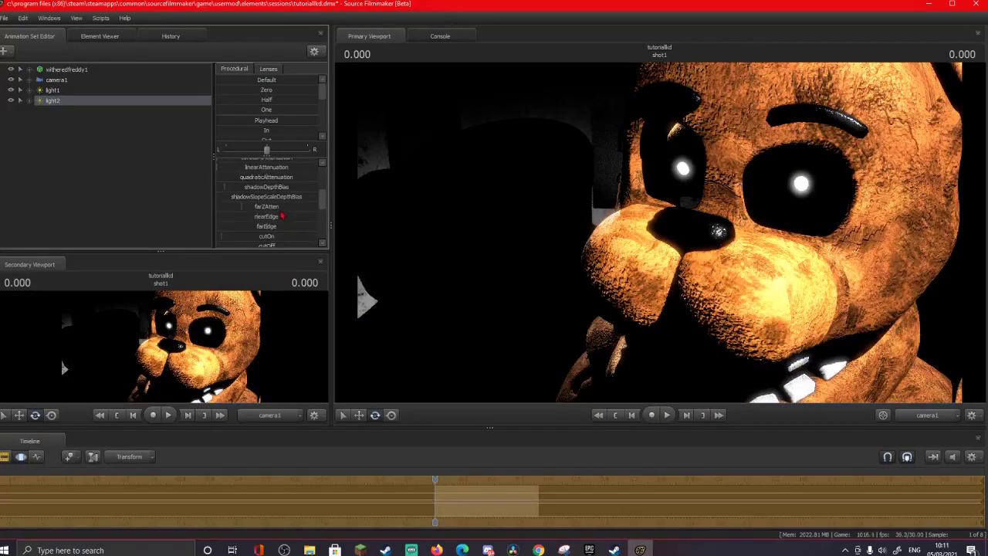
{"action": "left_click", "coordinate": [20, 456]}
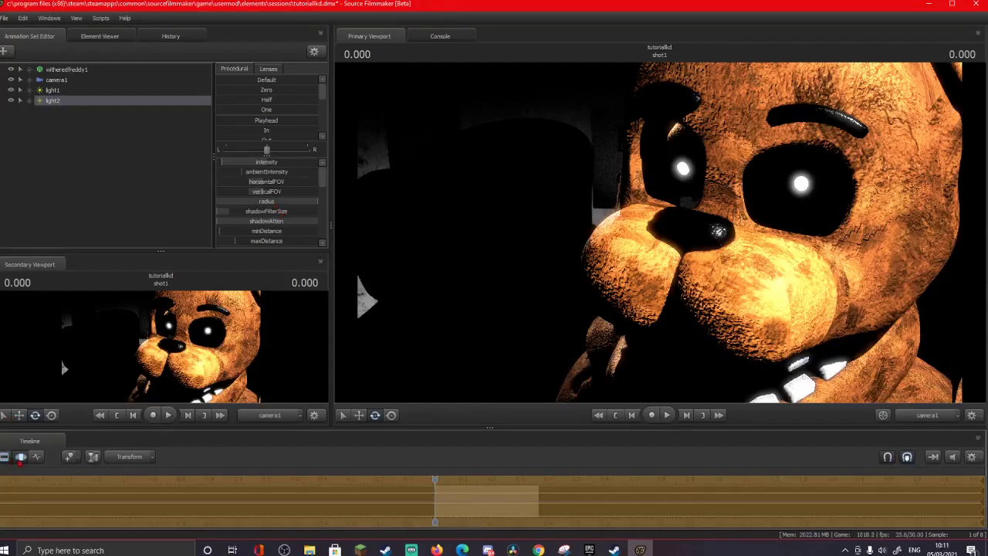
{"action": "left_click", "coordinate": [19, 459]}
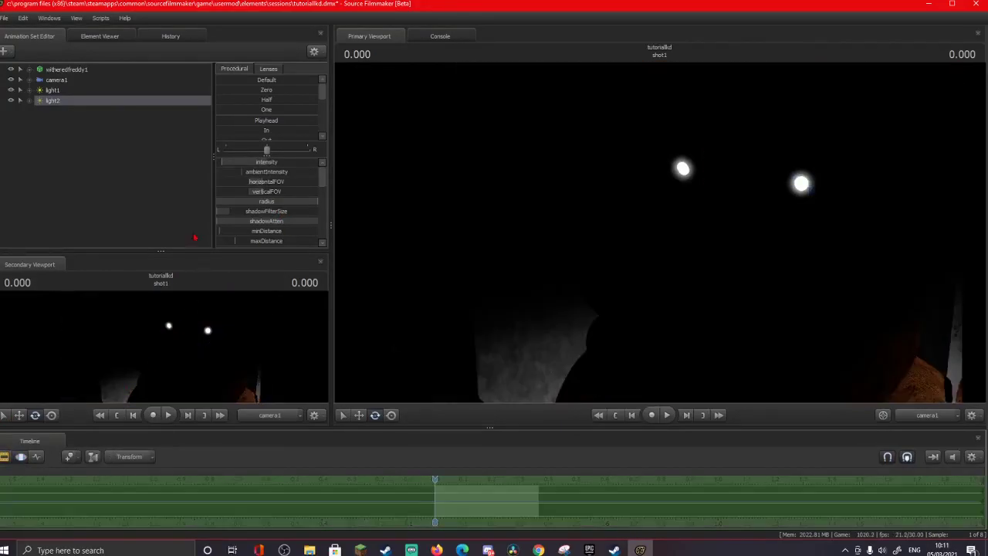
Tint light2 slightly blue by lowering its color_red and color_green.
{"action": "scroll", "coordinate": [255, 216], "scroll_direction": "down", "scroll_amount": 4}
{"action": "scroll", "coordinate": [299, 221], "scroll_direction": "down", "scroll_amount": 3}
{"action": "left_click_drag", "start_coordinate": [301, 197], "coordinate": [266, 206]}
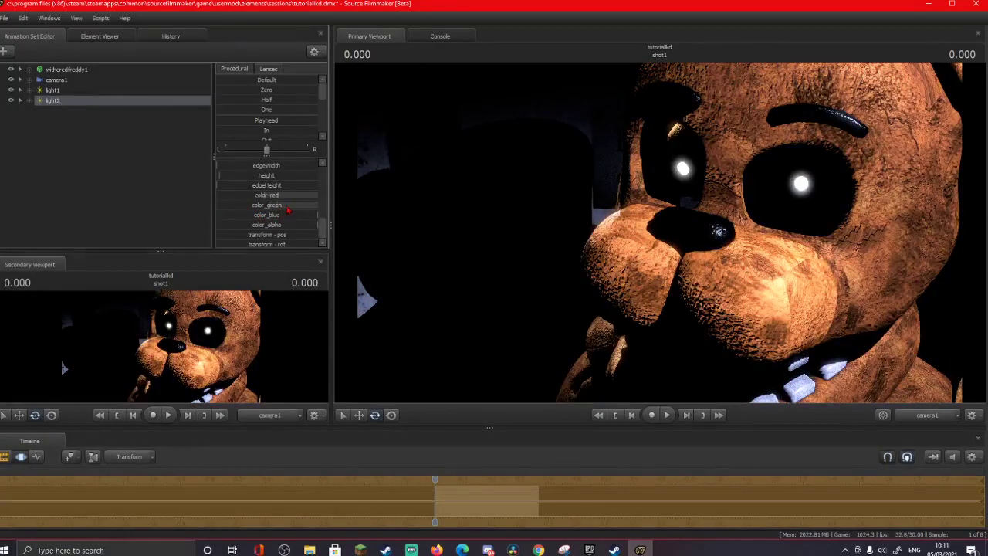
Lower light2's quadraticAttenuation to dim it, and check the shot in the Clip Editor.
{"action": "scroll", "coordinate": [281, 220], "scroll_direction": "up", "scroll_amount": 5}
{"action": "left_click_drag", "start_coordinate": [278, 244], "coordinate": [236, 245]}
{"action": "left_click", "coordinate": [6, 457]}
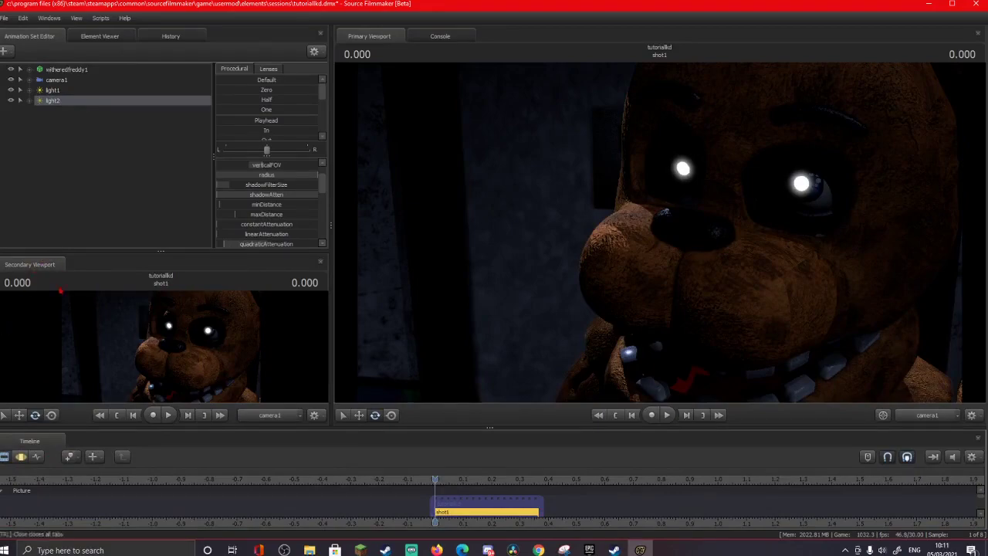
{"action": "left_click", "coordinate": [21, 457]}
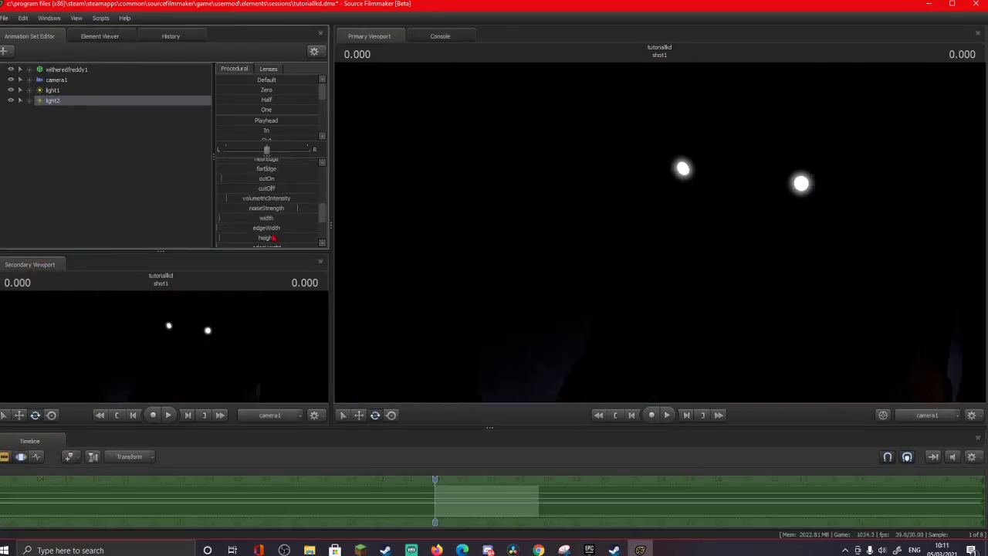
{"action": "scroll", "coordinate": [278, 232], "scroll_direction": "down", "scroll_amount": 4}
{"action": "scroll", "coordinate": [272, 229], "scroll_direction": "up", "scroll_amount": 5}
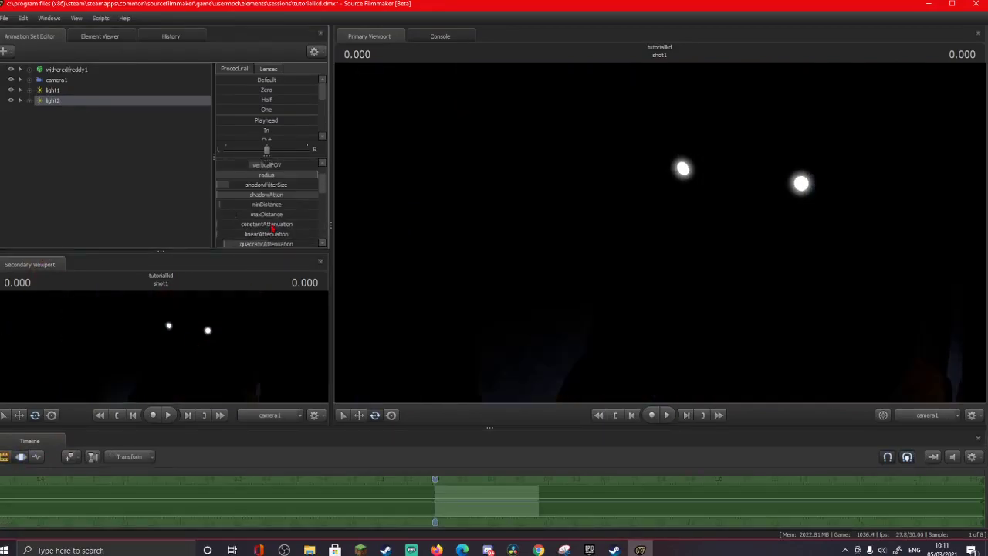
Add a third light and pull it back behind Withered Freddy, aimed down at his back.
{"action": "left_click", "coordinate": [3, 51]}
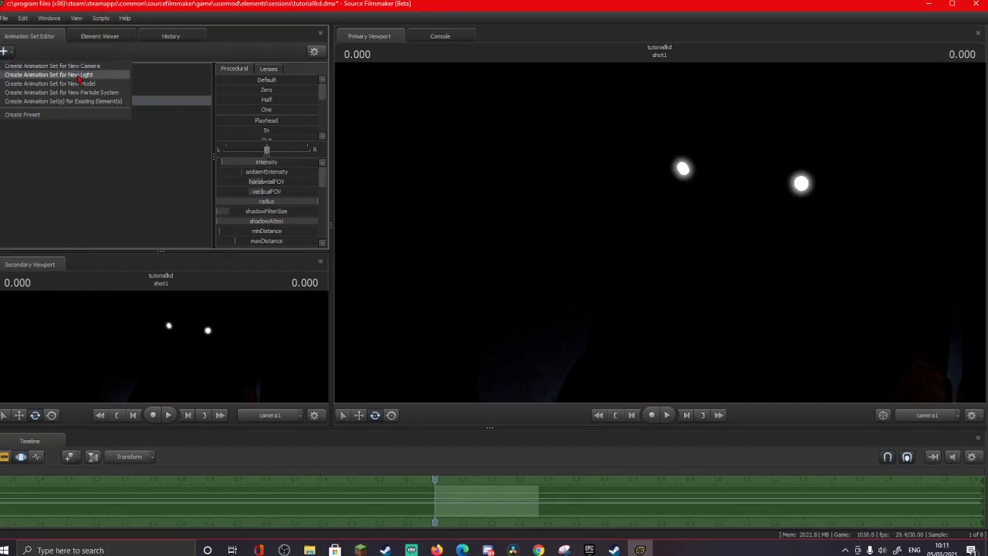
{"action": "left_click", "coordinate": [47, 83]}
{"action": "mouse_move", "coordinate": [659, 232]}
{"action": "left_mouse_down"}
{"action": "mouse_move", "coordinate": [765, 232]}
{"action": "mouse_move", "coordinate": [742, 255]}
{"action": "mouse_move", "coordinate": [602, 282]}
{"action": "mouse_move", "coordinate": [649, 263]}
{"action": "mouse_move", "coordinate": [647, 232]}
{"action": "left_mouse_up"}
{"action": "key", "text": "s"}
{"action": "key", "text": "w"}
{"action": "key", "text": "s"}
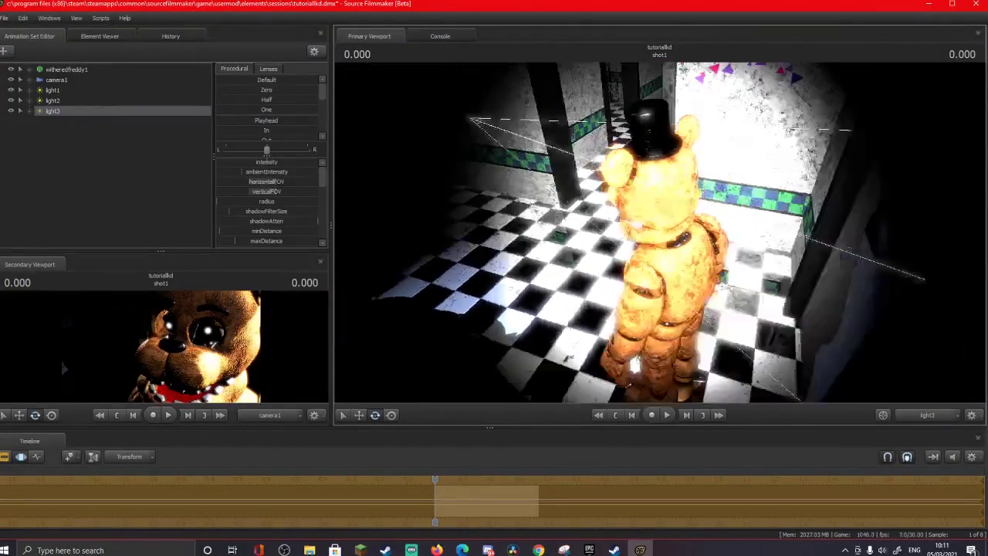
Viewing through camera1, lower light3's shadowFilterSize, shadowAtten and intensity, and raise its radius to the maximum.
{"action": "left_click", "coordinate": [926, 416]}
{"action": "left_click_drag", "start_coordinate": [284, 213], "coordinate": [181, 221]}
{"action": "left_click_drag", "start_coordinate": [268, 162], "coordinate": [227, 162]}
{"action": "left_click_drag", "start_coordinate": [263, 201], "coordinate": [374, 197]}
Lower light3's quadraticAttenuation, color_red and color_green for a dim bluish light, and check the shot in the Clip Editor.
{"action": "scroll", "coordinate": [291, 215], "scroll_direction": "down", "scroll_amount": 3}
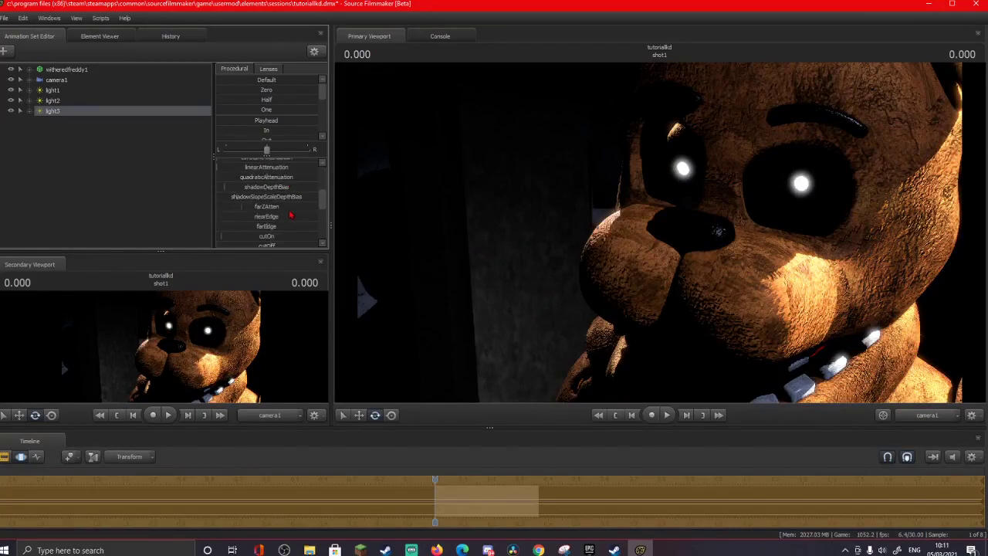
{"action": "left_click_drag", "start_coordinate": [284, 177], "coordinate": [248, 193]}
{"action": "scroll", "coordinate": [251, 203], "scroll_direction": "down", "scroll_amount": 5}
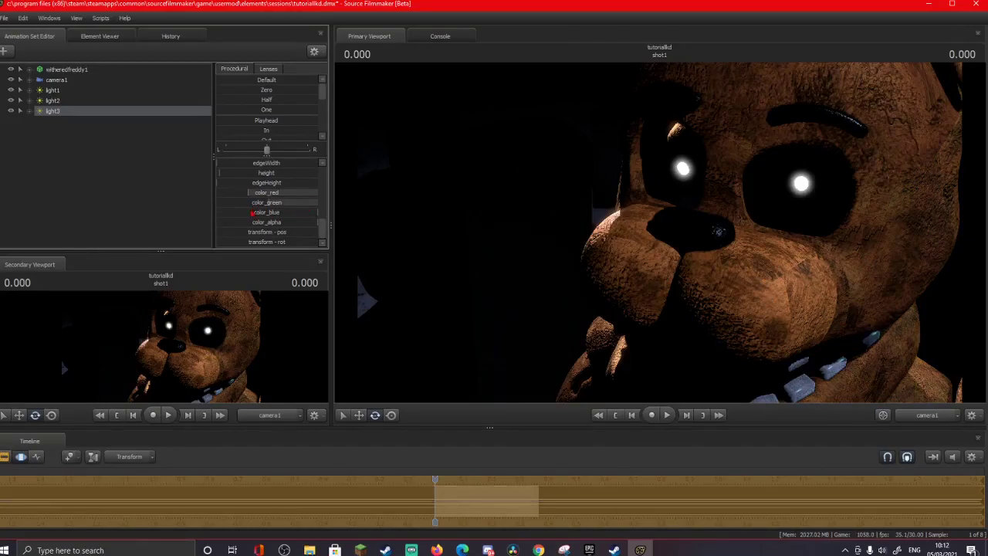
{"action": "scroll", "coordinate": [307, 206], "scroll_direction": "up", "scroll_amount": 6}
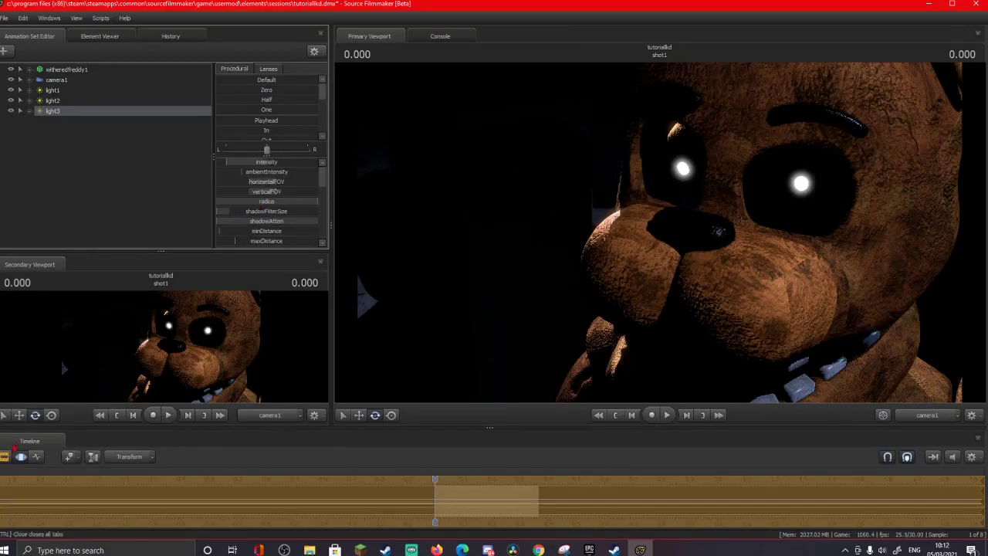
{"action": "left_click", "coordinate": [6, 456]}
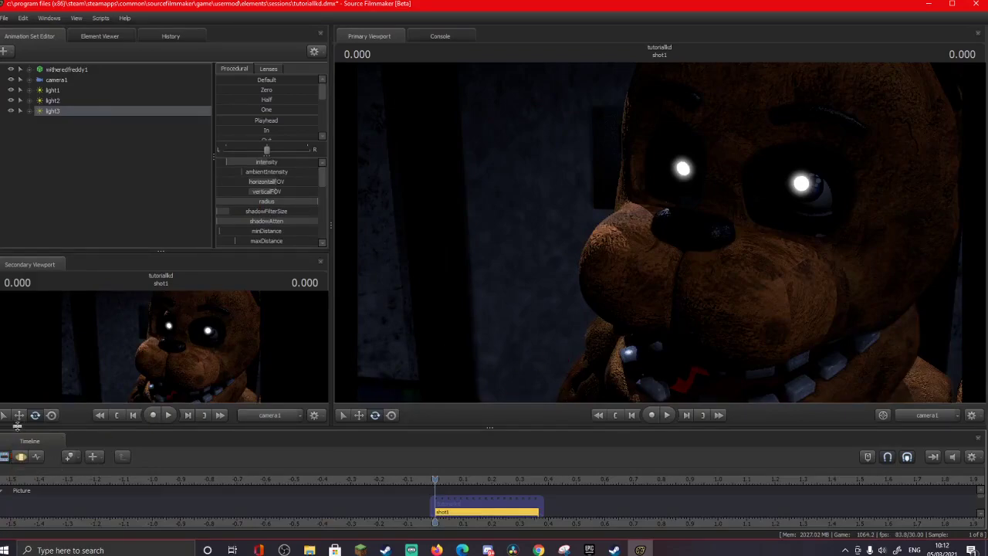
{"action": "left_click", "coordinate": [21, 457]}
Add a fourth light viewed through the primary viewport, and open the gobo texture browser for it.
{"action": "left_click", "coordinate": [5, 51]}
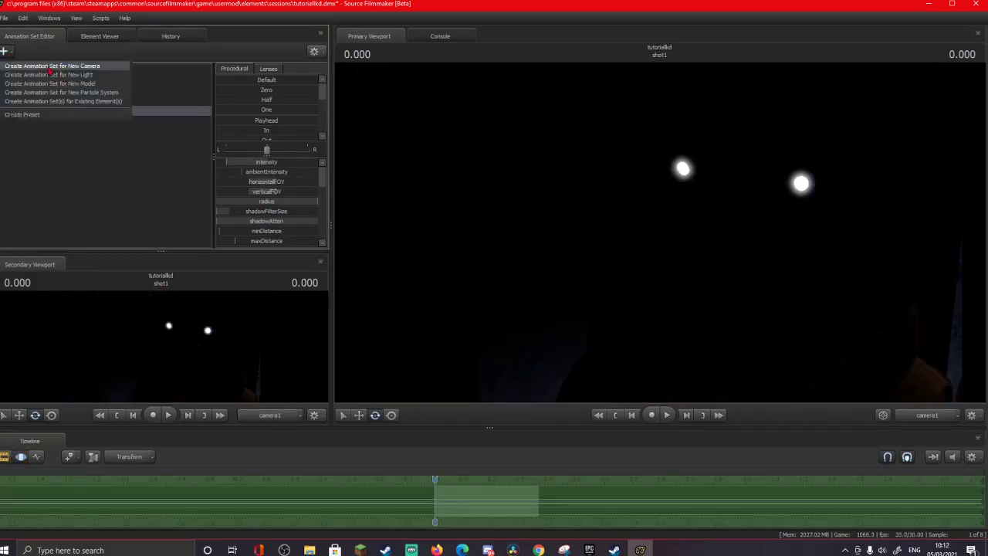
{"action": "left_click", "coordinate": [47, 87]}
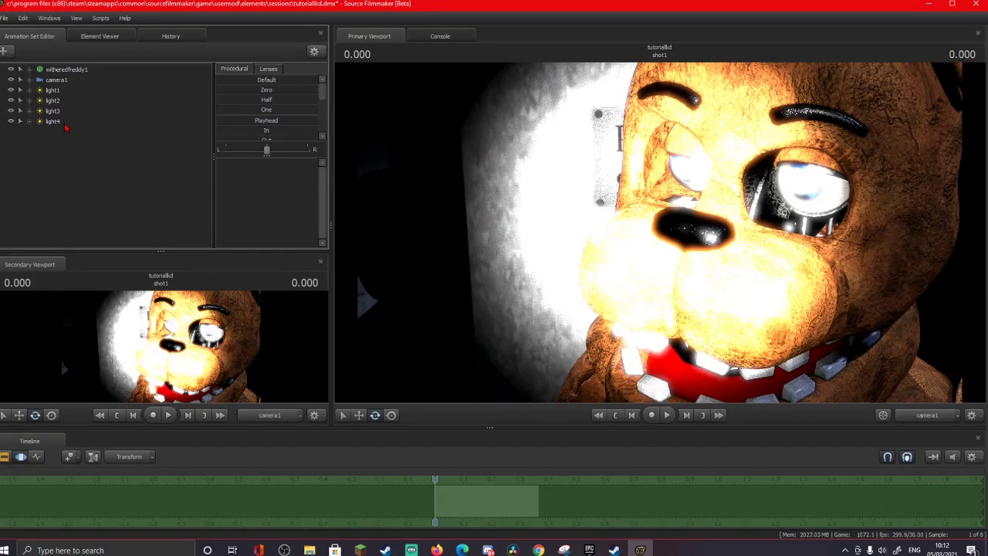
{"action": "left_click", "coordinate": [65, 123]}
{"action": "left_click", "coordinate": [86, 152]}
{"action": "left_click_drag", "start_coordinate": [57, 121], "coordinate": [526, 115]}
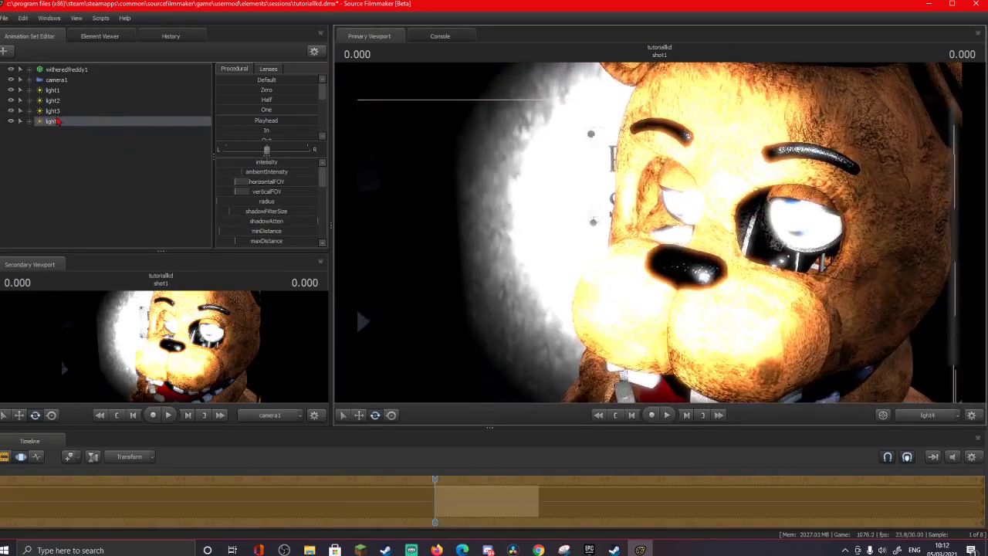
{"action": "right_click", "coordinate": [56, 121]}
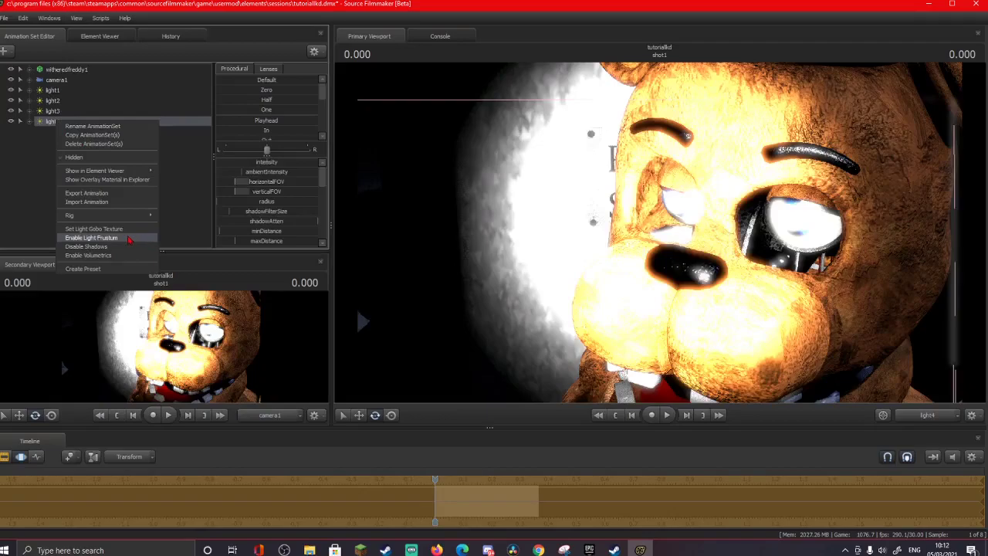
{"action": "left_click", "coordinate": [124, 229]}
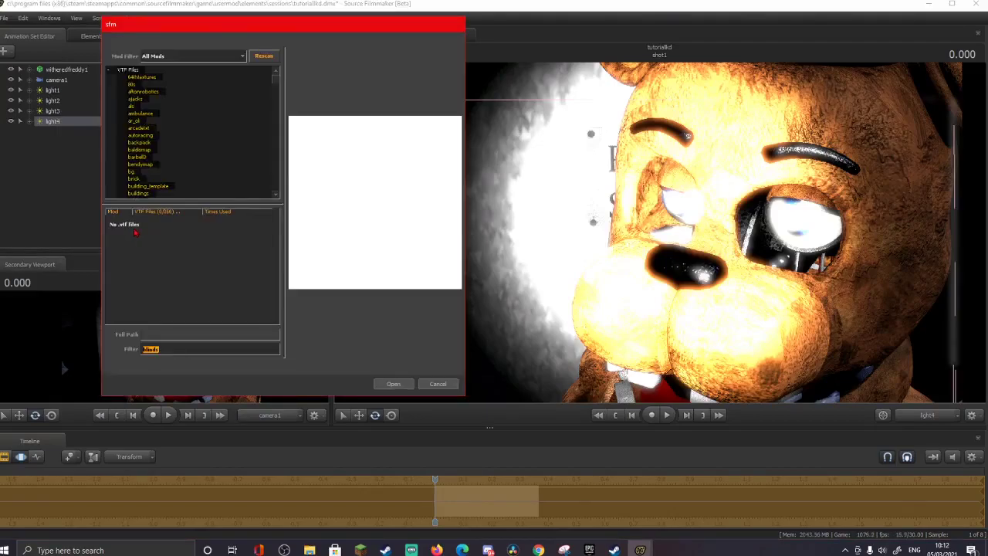
Switch to Steam, search the Source Filmmaker Workshop for "gobo texture" and open the Gobo Essentials: Redux item.
{"action": "left_click", "coordinate": [615, 549]}
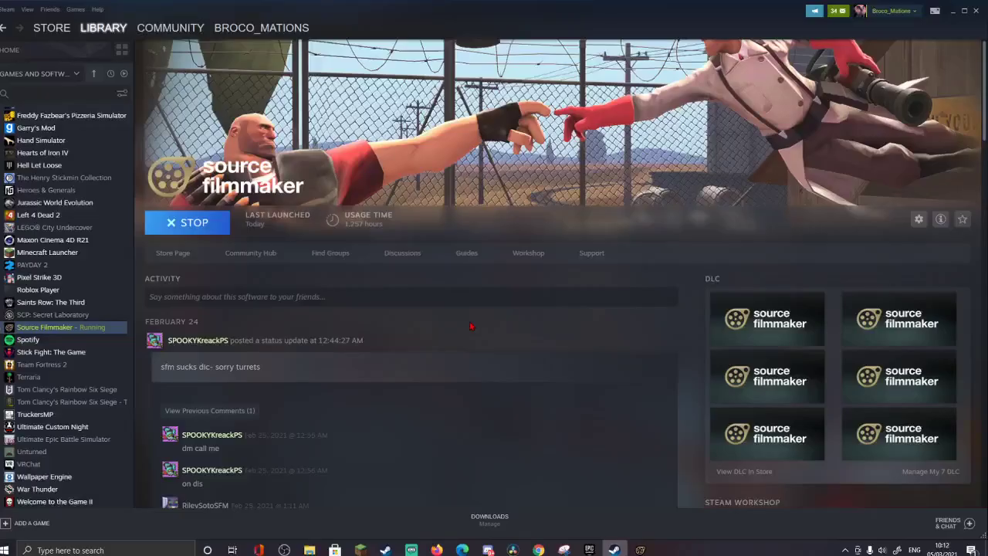
{"action": "left_click", "coordinate": [526, 255]}
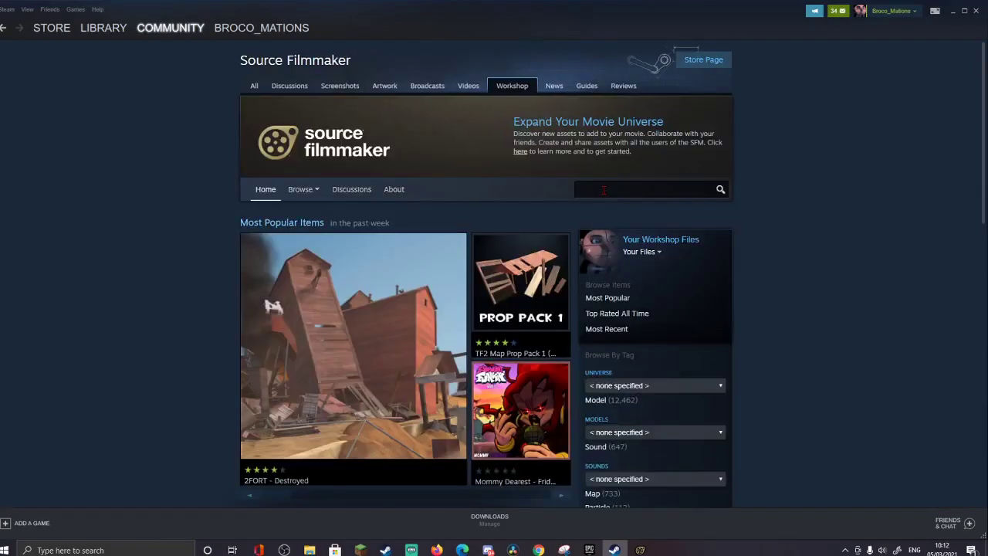
{"action": "left_click", "coordinate": [604, 190]}
{"action": "type", "text": "gobo "}
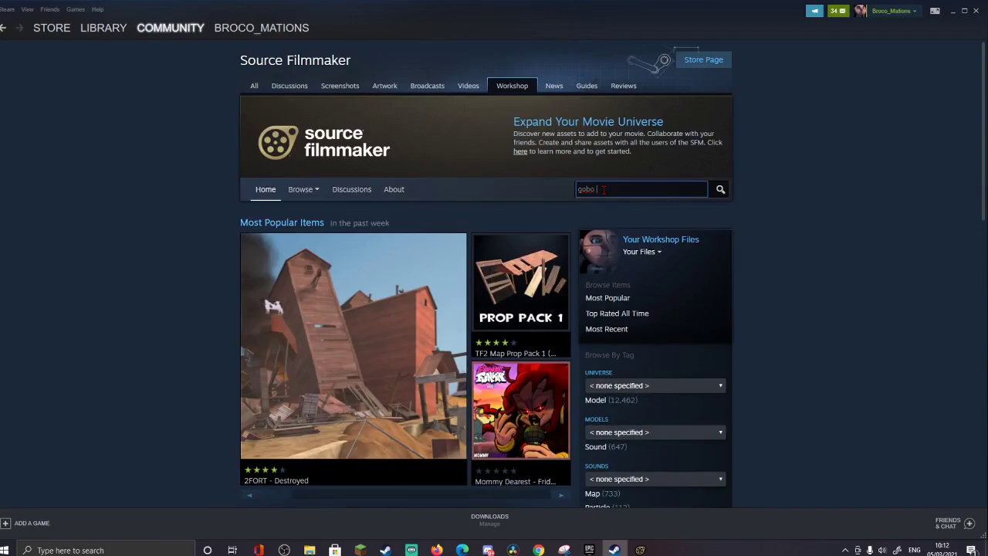
{"action": "type", "text": "texture"}
{"action": "key", "text": "Return"}
{"action": "scroll", "coordinate": [415, 383], "scroll_direction": "down", "scroll_amount": 1}
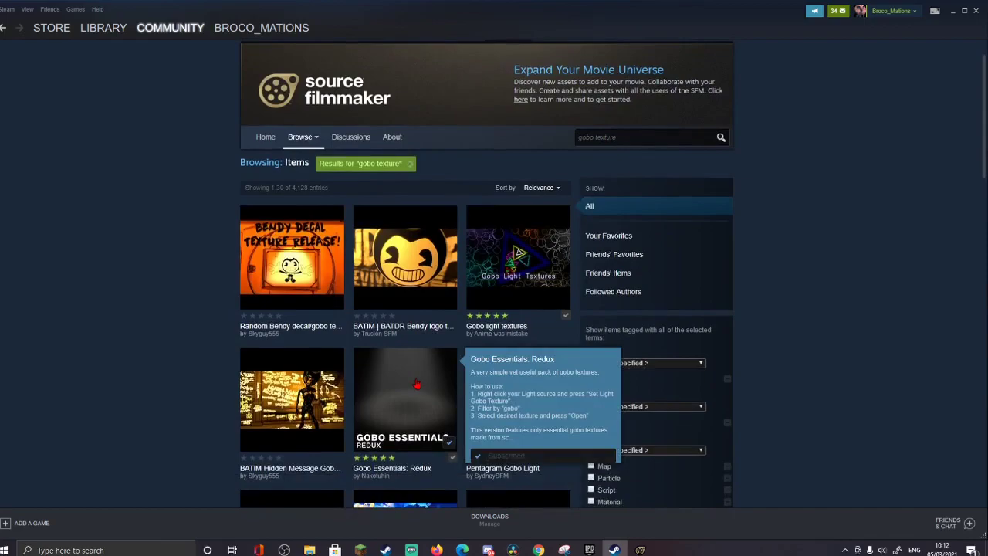
{"action": "left_click", "coordinate": [415, 384]}
{"action": "left_click", "coordinate": [342, 378]}
{"action": "left_click", "coordinate": [308, 367]}
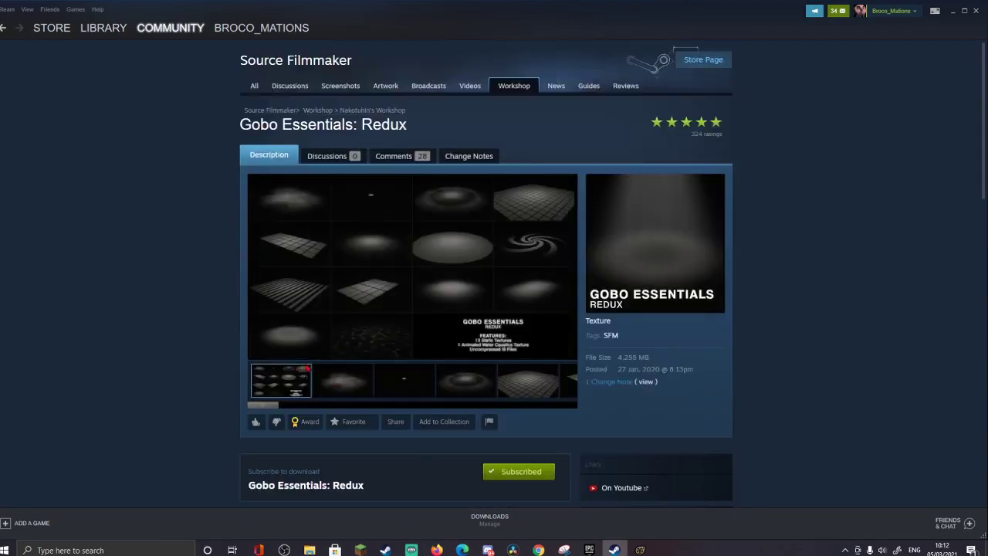
Look through the Gobo Essentials: Redux preview images and the list of included gobo textures.
{"action": "left_click", "coordinate": [344, 380]}
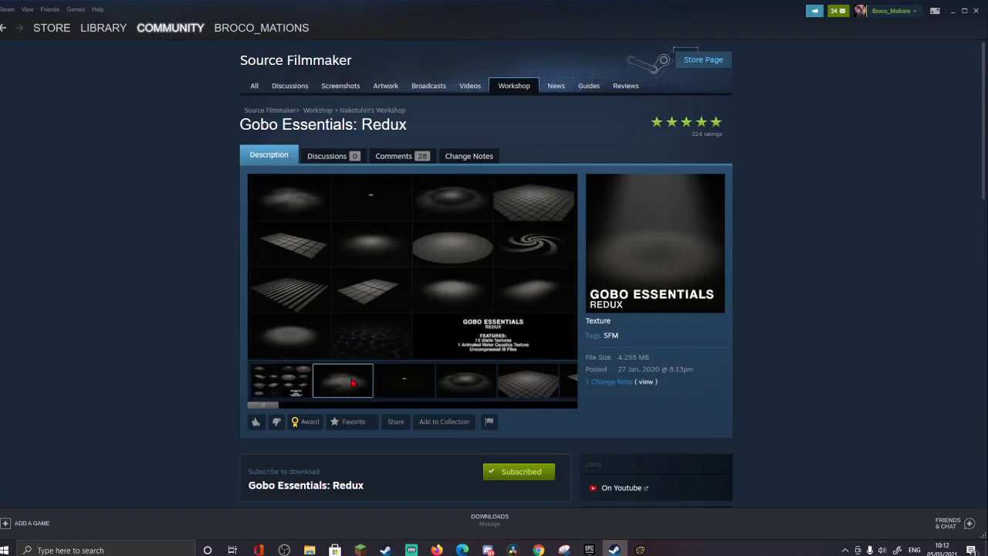
{"action": "left_click", "coordinate": [383, 379]}
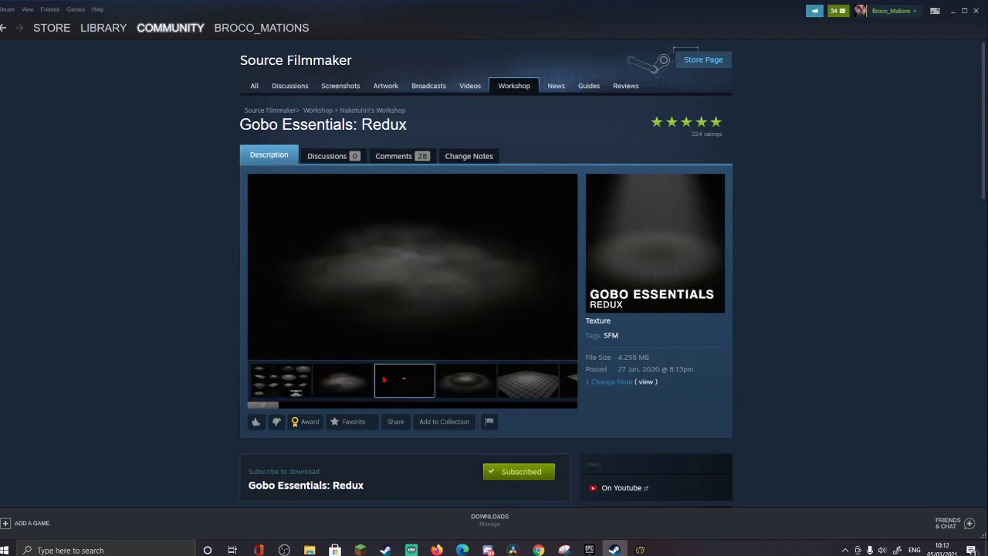
{"action": "left_click", "coordinate": [505, 377]}
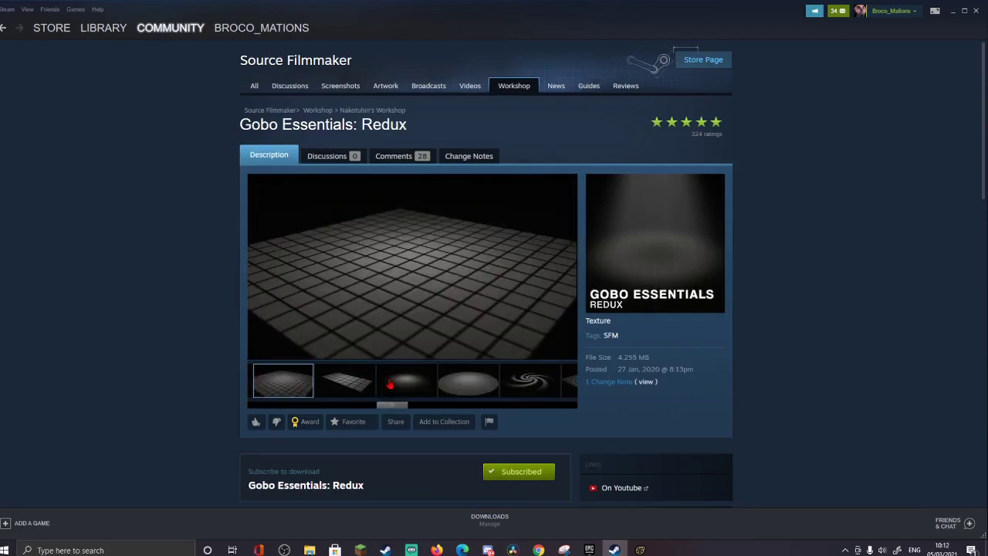
{"action": "left_click", "coordinate": [517, 379]}
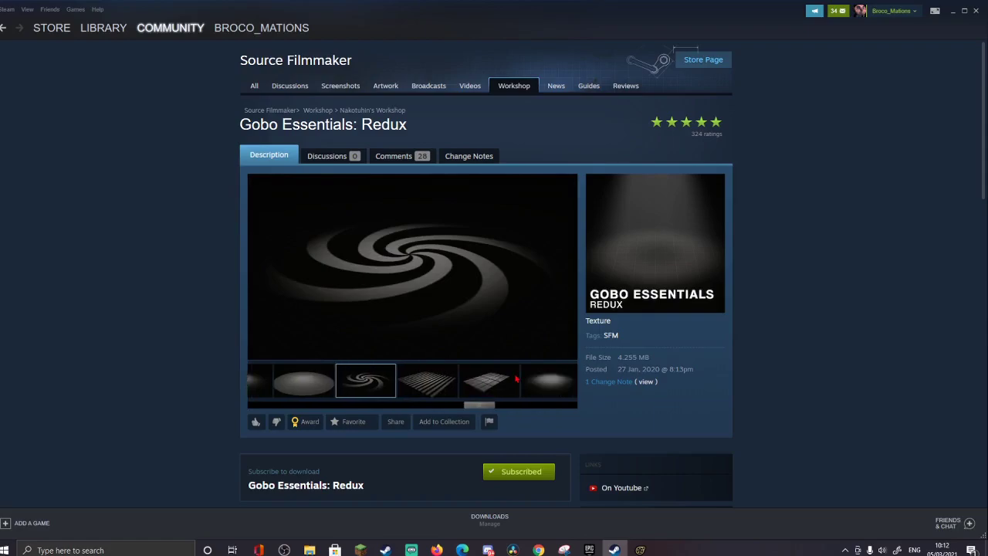
{"action": "left_click", "coordinate": [515, 378]}
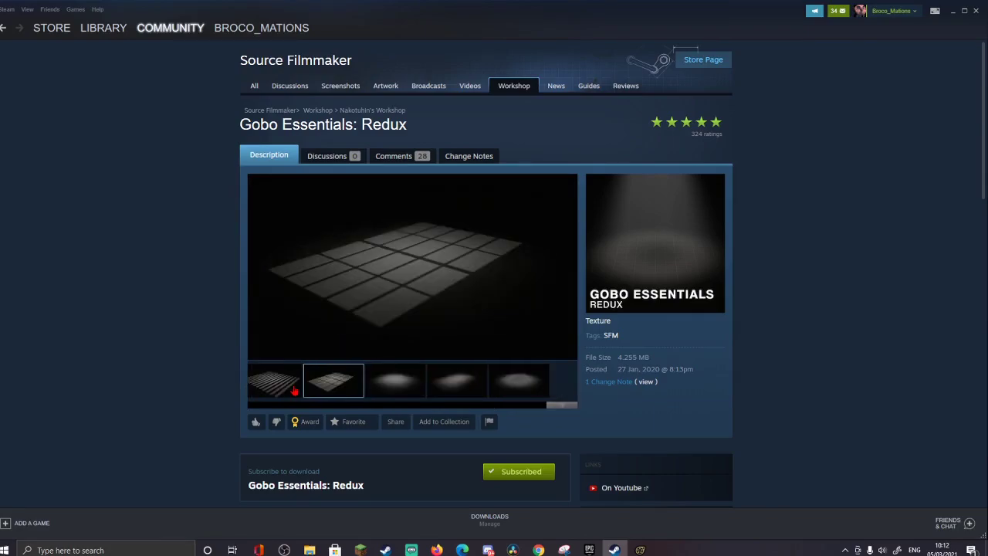
{"action": "left_click", "coordinate": [294, 391]}
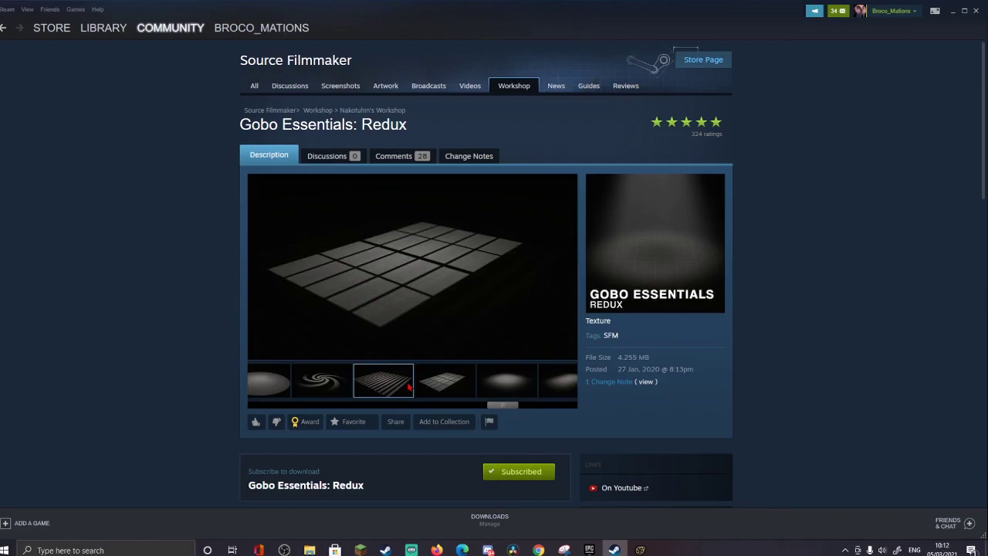
{"action": "scroll", "coordinate": [410, 388], "scroll_direction": "down", "scroll_amount": 1}
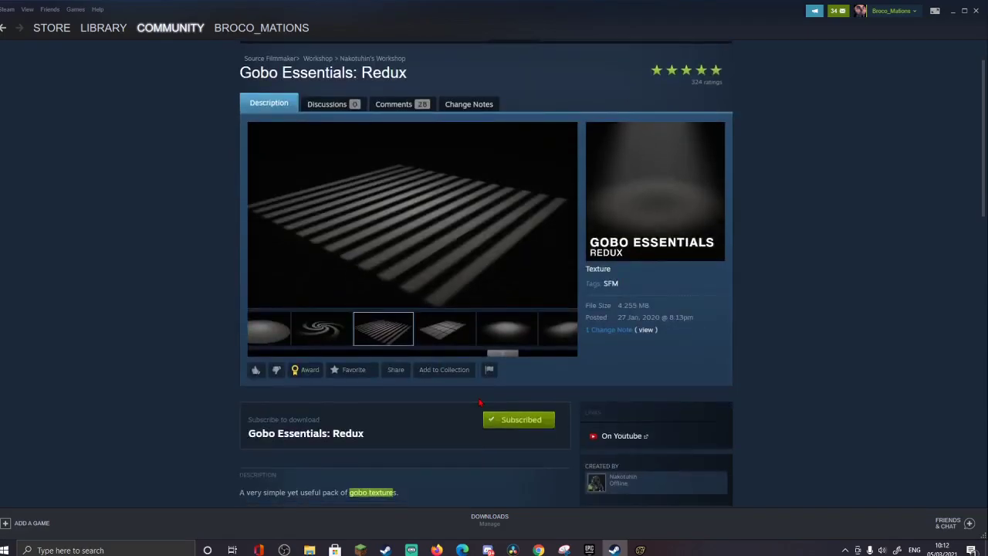
{"action": "left_click_drag", "start_coordinate": [479, 400], "coordinate": [382, 358]}
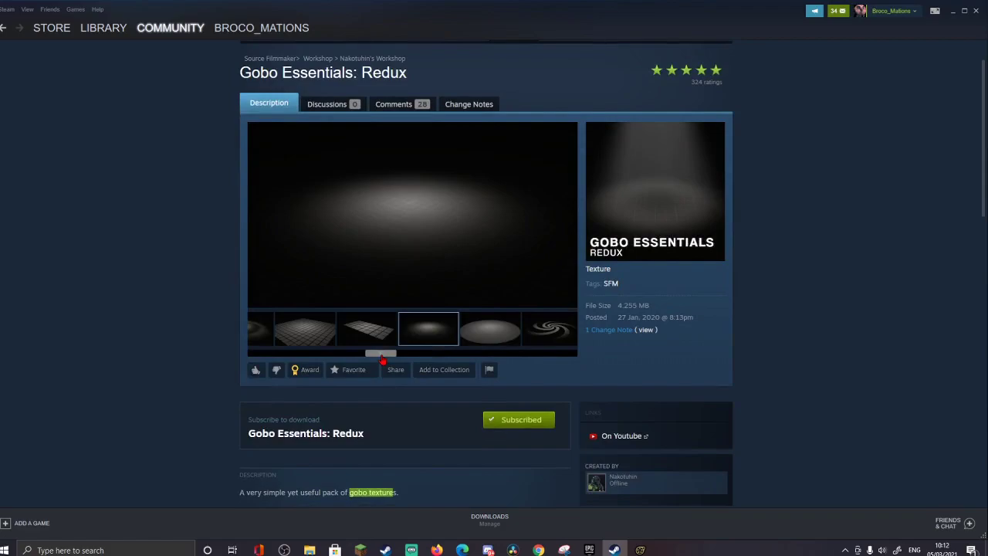
{"action": "left_click_drag", "start_coordinate": [382, 360], "coordinate": [242, 353]}
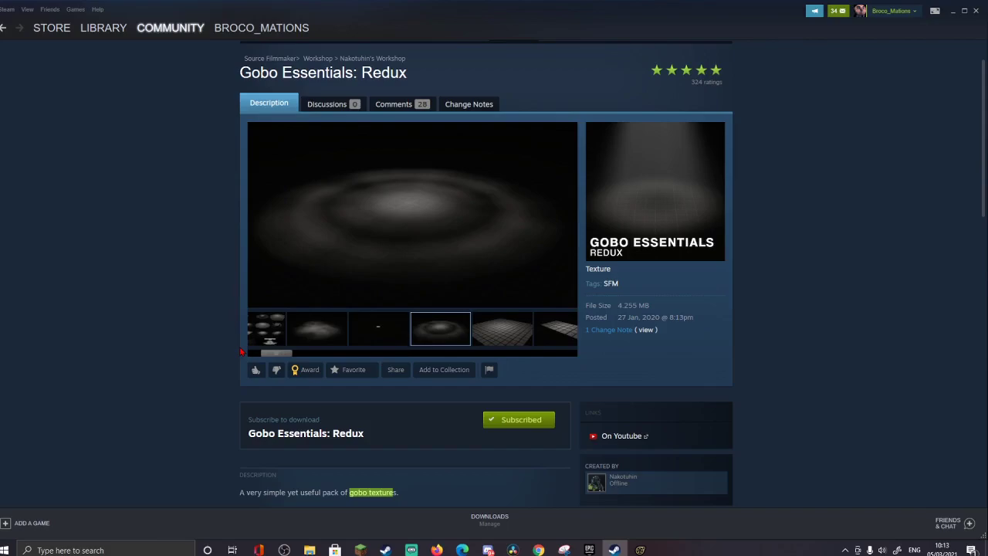
{"action": "scroll", "coordinate": [241, 352], "scroll_direction": "down", "scroll_amount": 5}
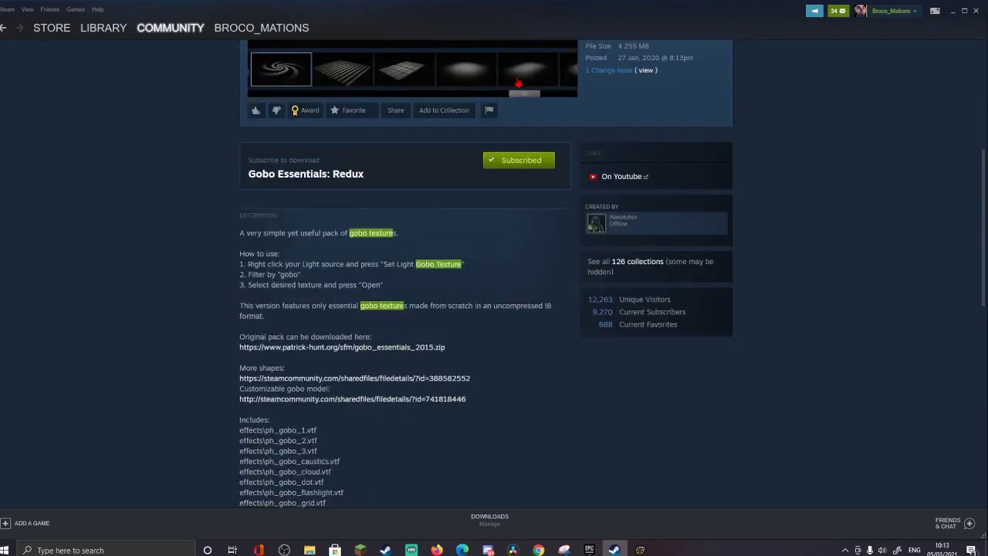
{"action": "scroll", "coordinate": [519, 83], "scroll_direction": "down", "scroll_amount": 3}
Return to Source Filmmaker and apply effects\blindsgobo.vtf as the gobo texture of light4.
{"action": "mouse_move", "coordinate": [640, 550]}
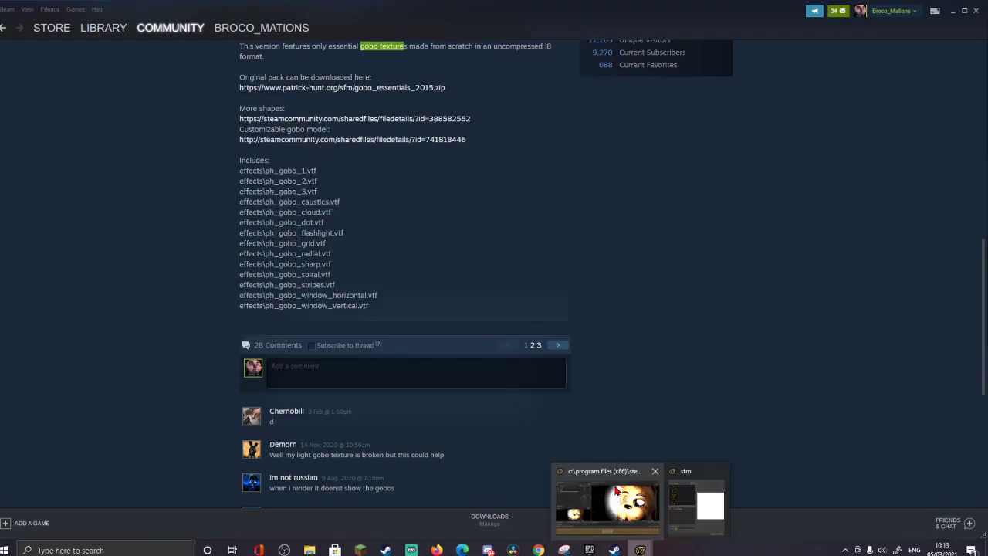
{"action": "left_click", "coordinate": [617, 492]}
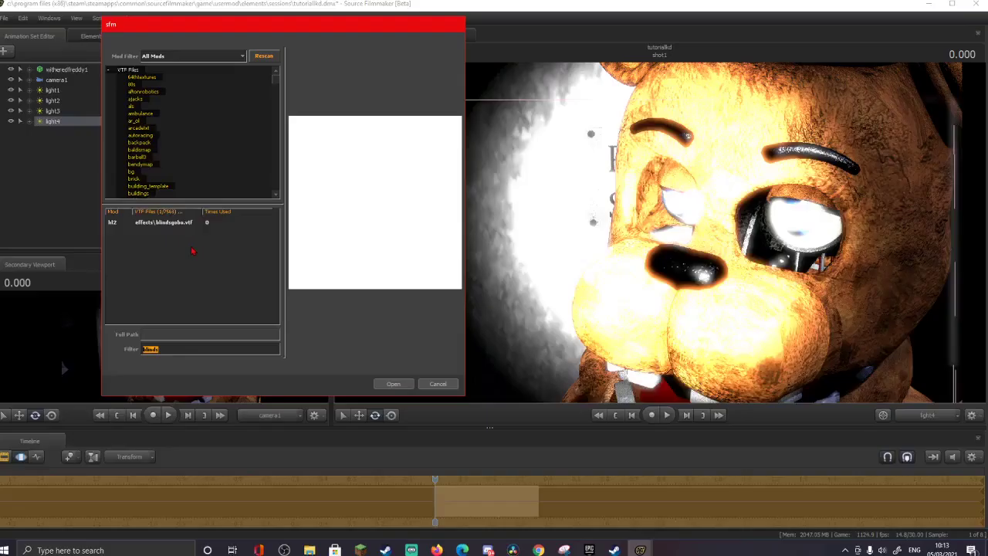
{"action": "left_click", "coordinate": [192, 223]}
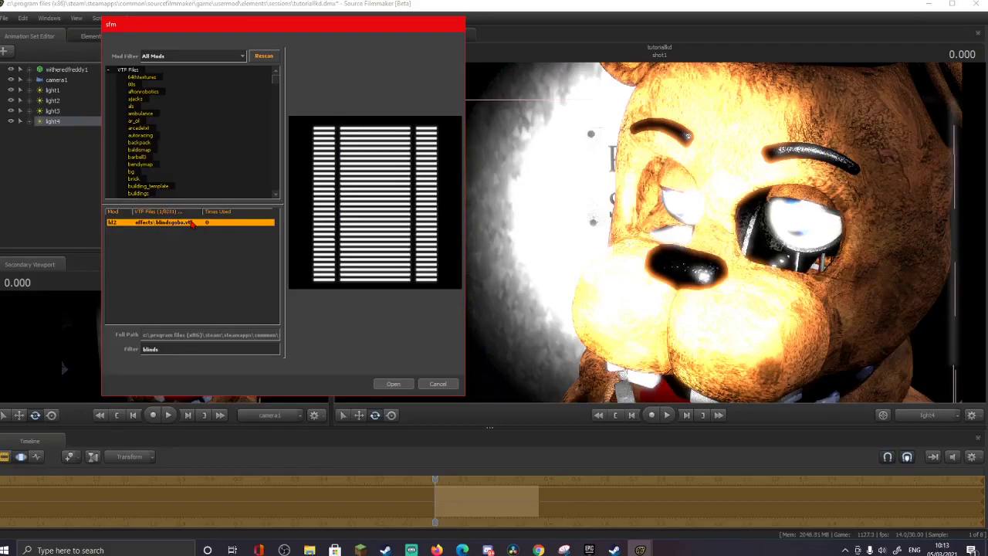
{"action": "left_click", "coordinate": [393, 384]}
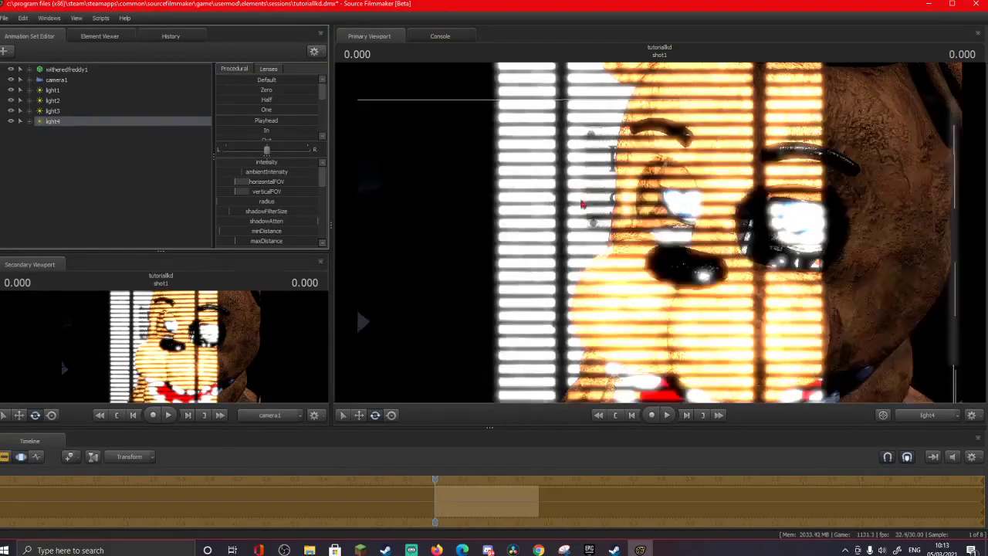
Widen light4's field of view and reposition it so the blinds pattern falls diagonally across the wall behind Withered Freddy.
{"action": "scroll", "coordinate": [657, 232], "scroll_direction": "down", "scroll_amount": 8}
{"action": "scroll", "coordinate": [657, 232], "scroll_direction": "down", "scroll_amount": 2}
{"action": "left_click_drag", "start_coordinate": [657, 232], "coordinate": [777, 250]}
{"action": "key", "text": "w"}
{"action": "scroll", "coordinate": [670, 254], "scroll_direction": "down", "scroll_amount": 2}
{"action": "key", "text": "s"}
{"action": "key", "text": "w"}
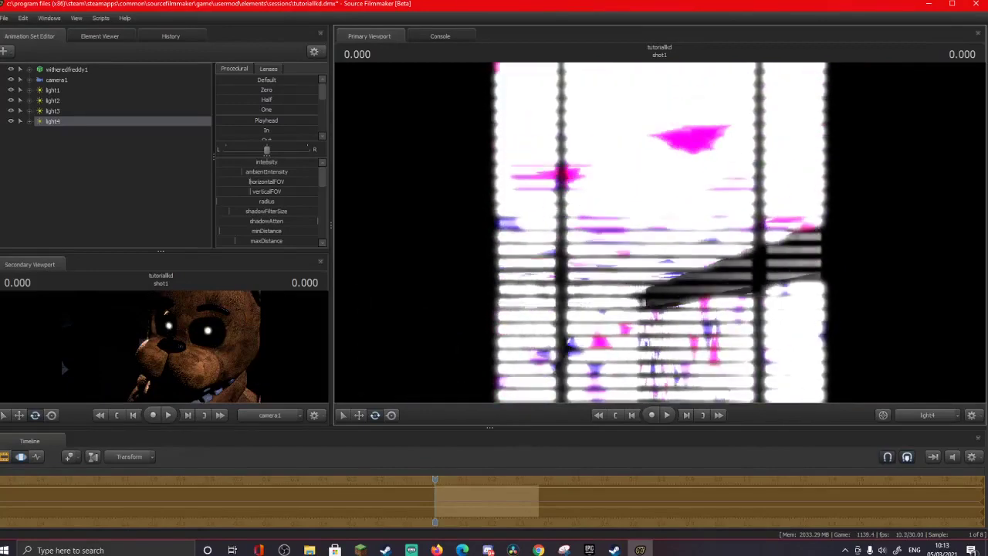
{"action": "left_click_drag", "start_coordinate": [684, 325], "coordinate": [687, 394]}
{"action": "left_click_drag", "start_coordinate": [775, 267], "coordinate": [697, 328]}
{"action": "left_click_drag", "start_coordinate": [793, 300], "coordinate": [835, 300]}
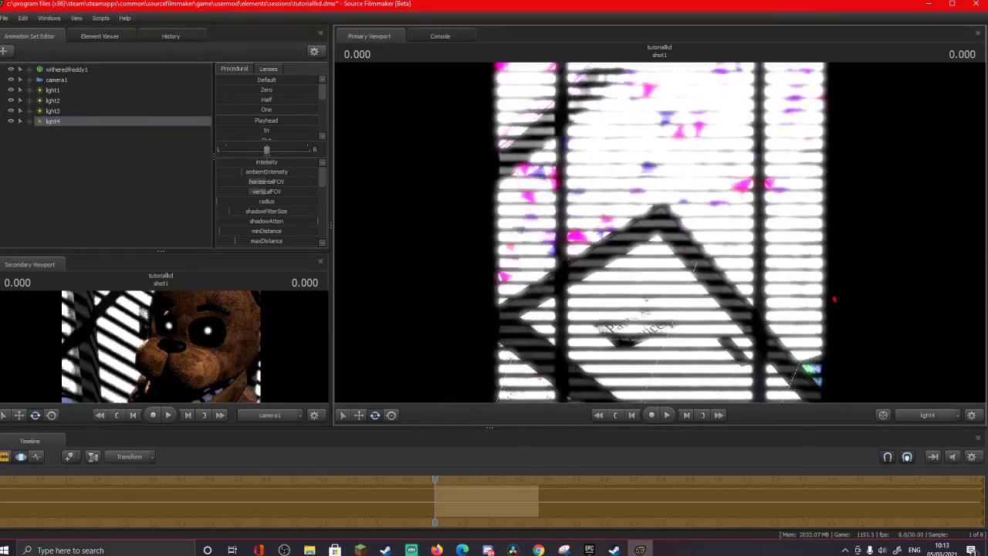
Viewing through camera1, lower light4's shadowFilterSize, shadowAtten and intensity to dim the blinds pattern.
{"action": "left_click", "coordinate": [935, 415]}
{"action": "left_click", "coordinate": [935, 415]}
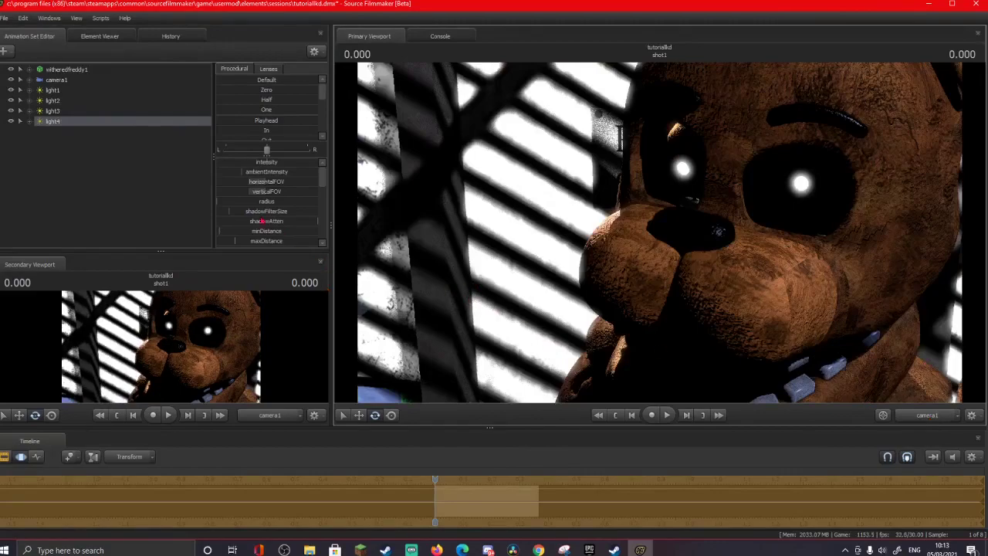
{"action": "left_click", "coordinate": [266, 220]}
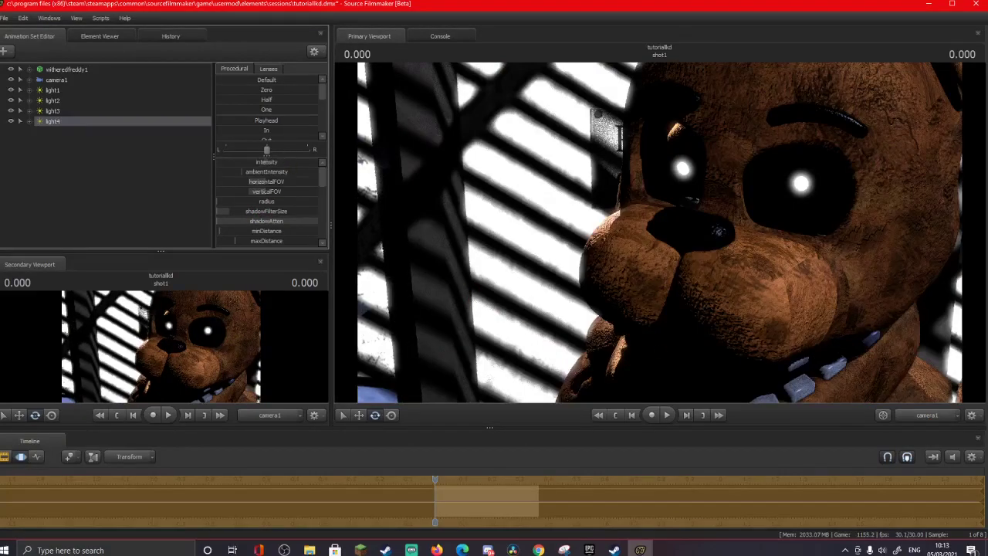
{"action": "left_click_drag", "start_coordinate": [267, 162], "coordinate": [232, 162]}
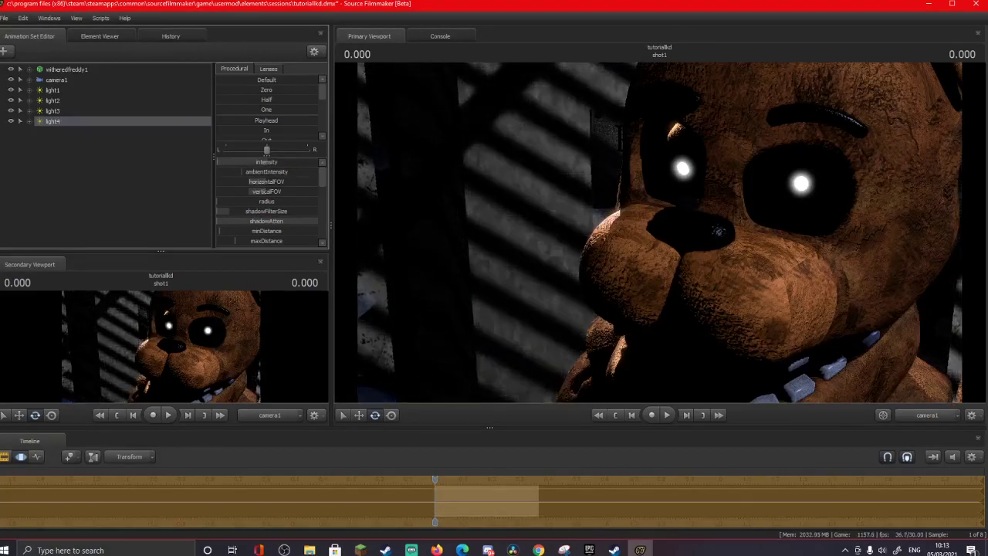
Check the shot in the Clip Editor, and lower light4's quadraticAttenuation in the Motion Editor.
{"action": "left_click", "coordinate": [6, 457]}
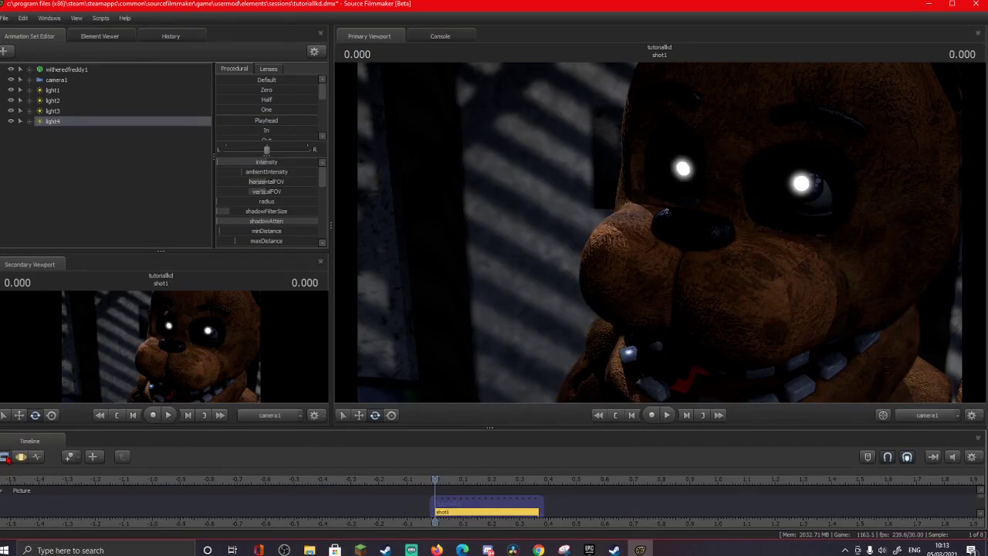
{"action": "left_click", "coordinate": [20, 458]}
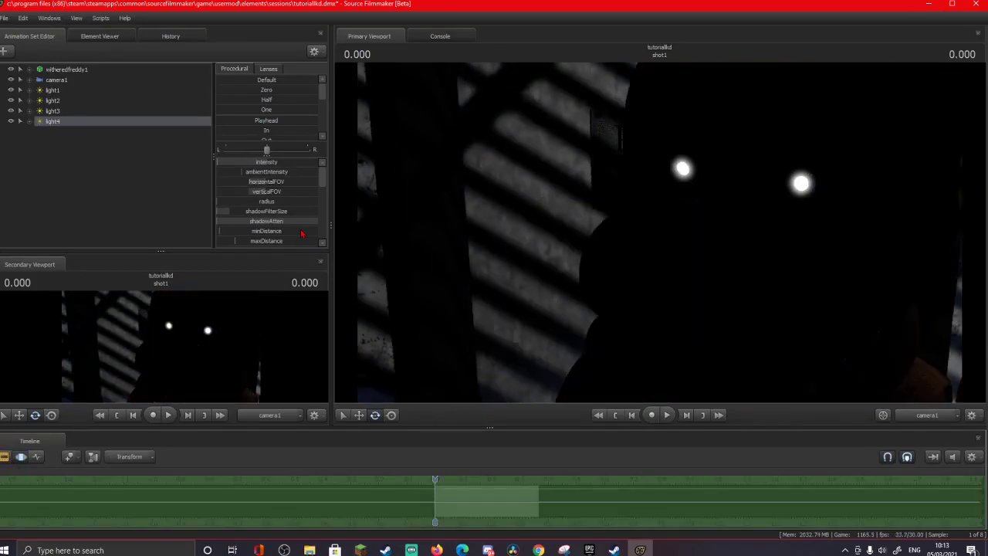
{"action": "scroll", "coordinate": [301, 233], "scroll_direction": "down", "scroll_amount": 1}
{"action": "left_click_drag", "start_coordinate": [283, 240], "coordinate": [269, 240]}
Add a fifth light, view through it in the primary viewport, and move it out into the room, aimed at the wall with the pizza slices.
{"action": "left_click", "coordinate": [6, 51]}
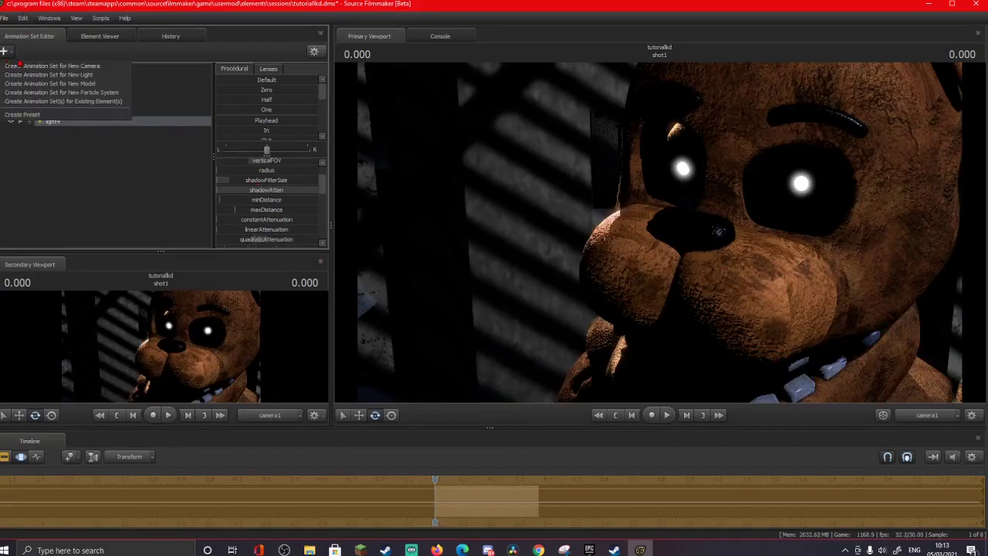
{"action": "left_click", "coordinate": [85, 76]}
{"action": "left_click_drag", "start_coordinate": [54, 132], "coordinate": [485, 150]}
{"action": "scroll", "coordinate": [555, 152], "scroll_direction": "down", "scroll_amount": 3}
{"action": "key", "text": "s"}
{"action": "key", "text": "a"}
{"action": "key", "text": "w"}
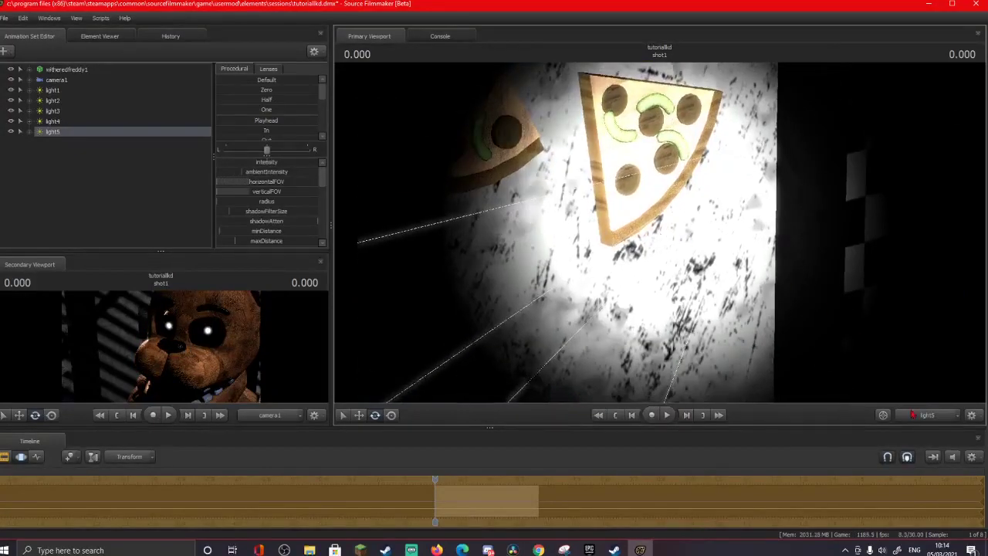
Return the primary viewport to camera1 and enable volumetrics for light5.
{"action": "left_click", "coordinate": [919, 416]}
{"action": "left_click", "coordinate": [919, 416]}
{"action": "right_click", "coordinate": [75, 137]}
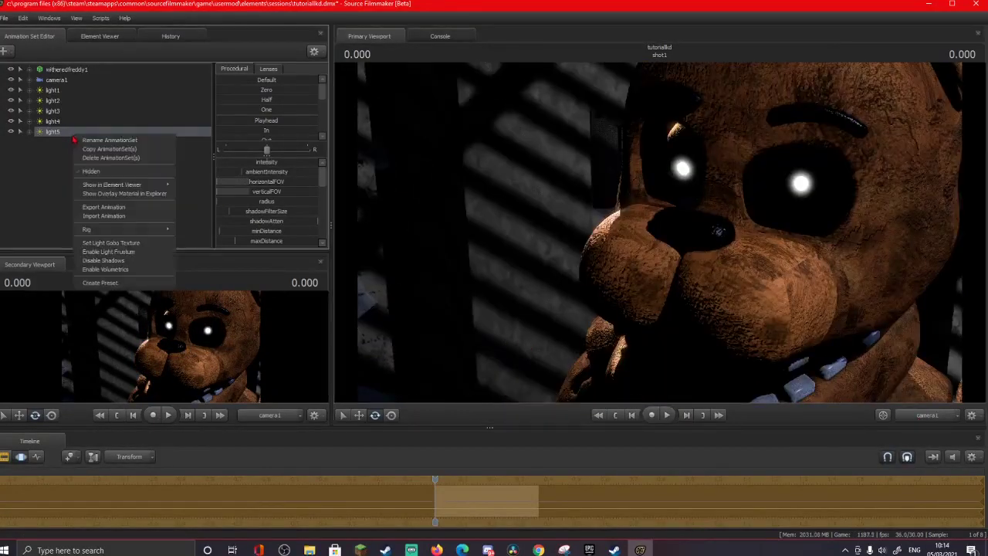
{"action": "left_click", "coordinate": [42, 162]}
{"action": "left_click", "coordinate": [60, 136]}
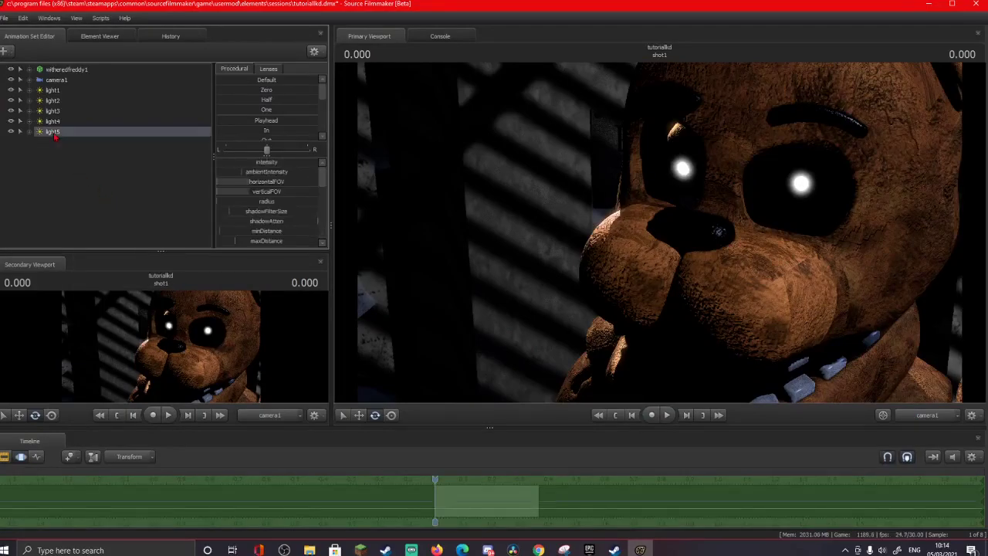
{"action": "right_click", "coordinate": [60, 137]}
{"action": "left_click", "coordinate": [90, 269]}
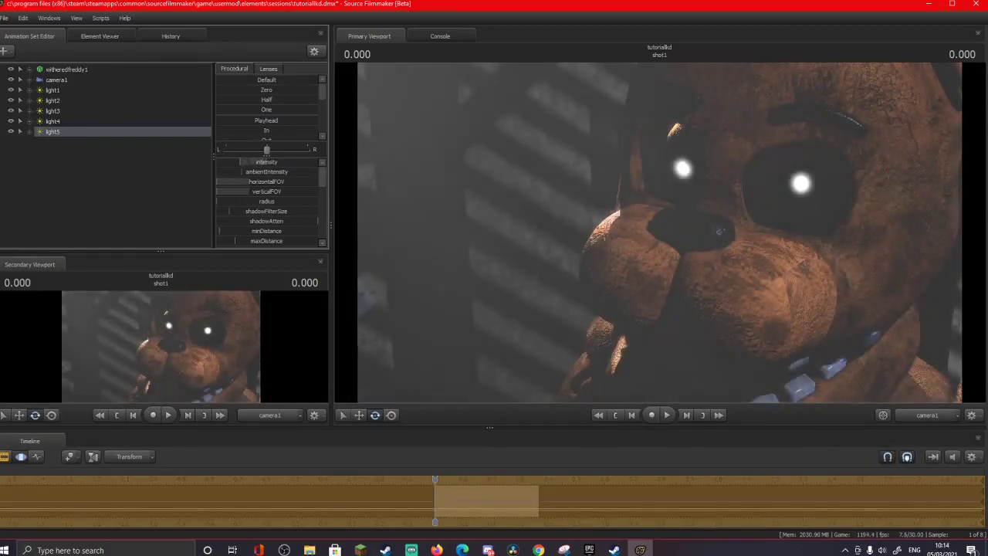
Raise light5's intensity, inspect its volumetric beam from the Work Camera, and return the primary viewport to camera1.
{"action": "left_click_drag", "start_coordinate": [240, 162], "coordinate": [253, 162]}
{"action": "left_click", "coordinate": [922, 418]}
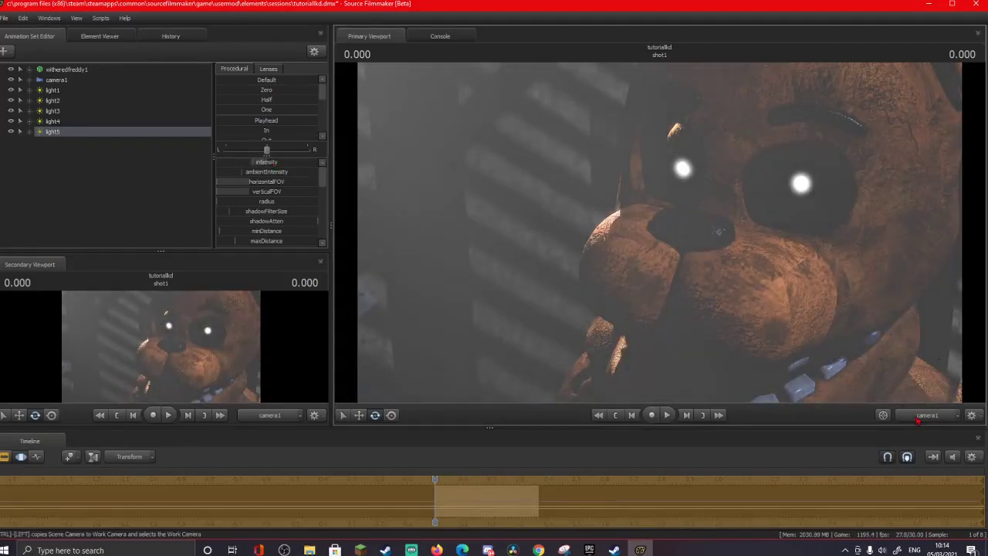
{"action": "left_click_drag", "start_coordinate": [772, 309], "coordinate": [680, 266]}
{"action": "key", "text": "s"}
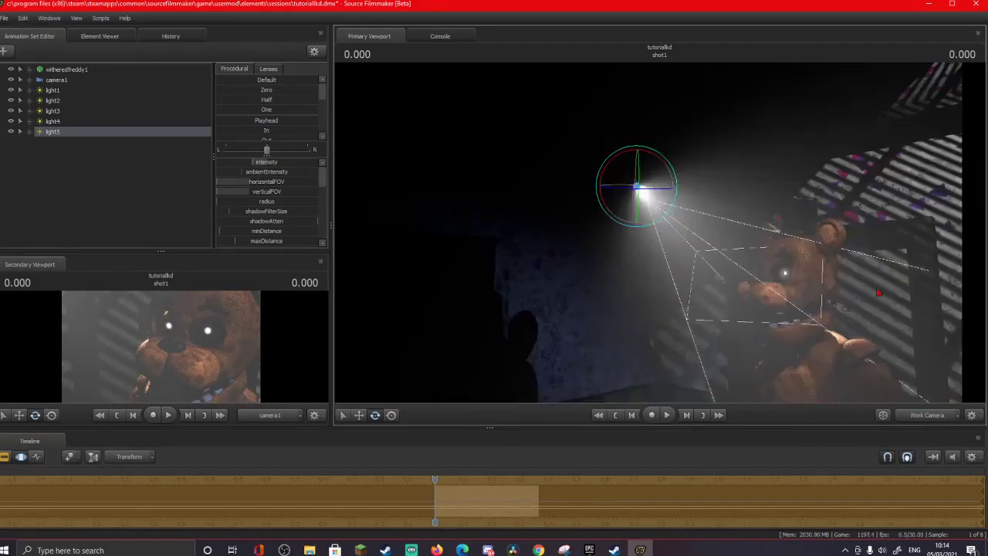
{"action": "left_click", "coordinate": [937, 415]}
{"action": "left_click", "coordinate": [931, 409]}
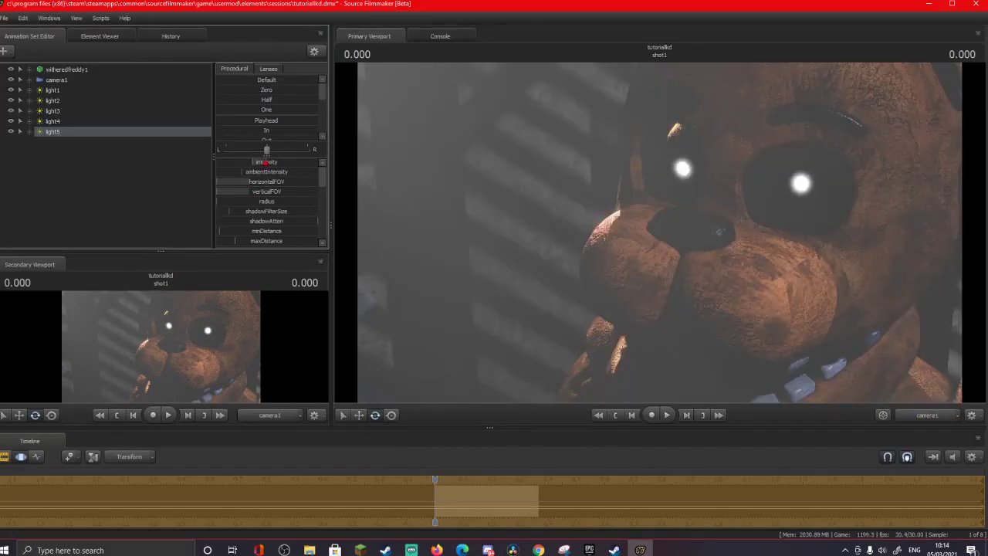
Lower light5's volumetricIntensity and intensity, and reduce its color_red and color_green for a bluish haze.
{"action": "scroll", "coordinate": [272, 168], "scroll_direction": "down", "scroll_amount": 5}
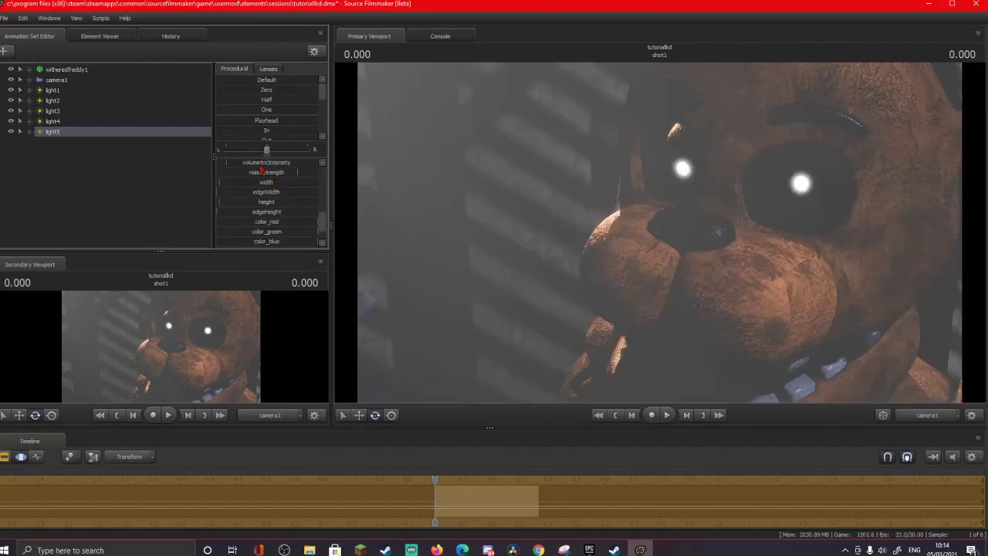
{"action": "left_click_drag", "start_coordinate": [226, 163], "coordinate": [224, 163]}
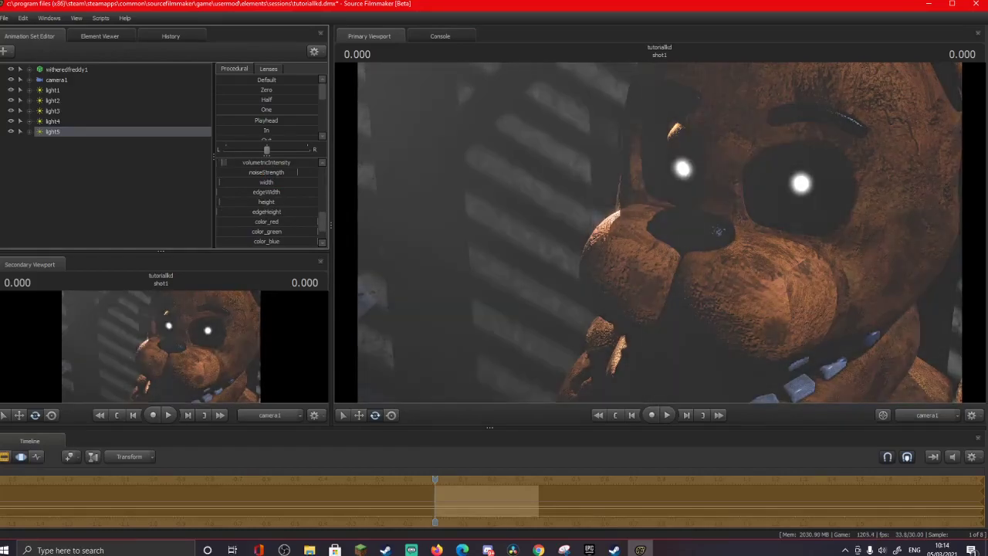
{"action": "scroll", "coordinate": [266, 201], "scroll_direction": "up", "scroll_amount": 5}
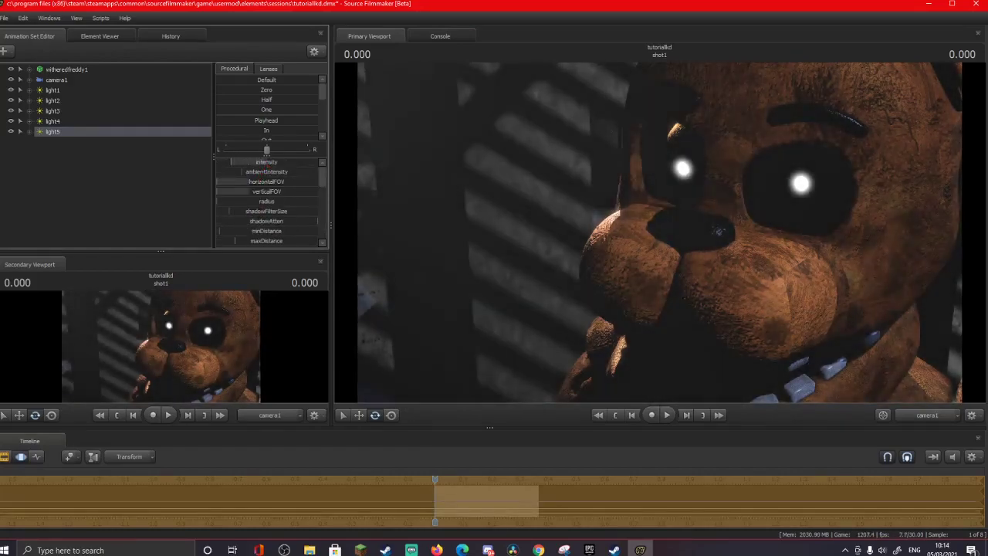
{"action": "scroll", "coordinate": [245, 186], "scroll_direction": "down", "scroll_amount": 4}
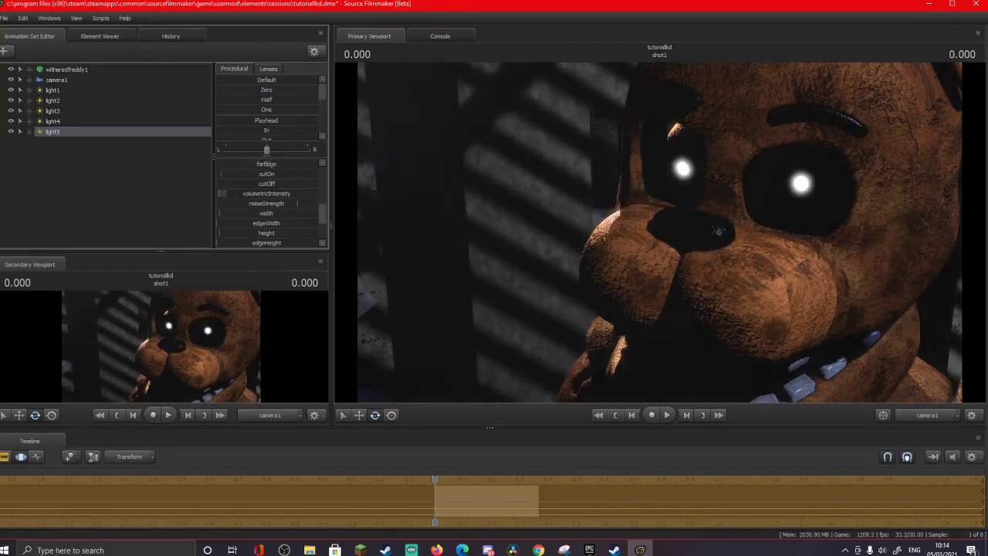
{"action": "scroll", "coordinate": [300, 210], "scroll_direction": "down", "scroll_amount": 3}
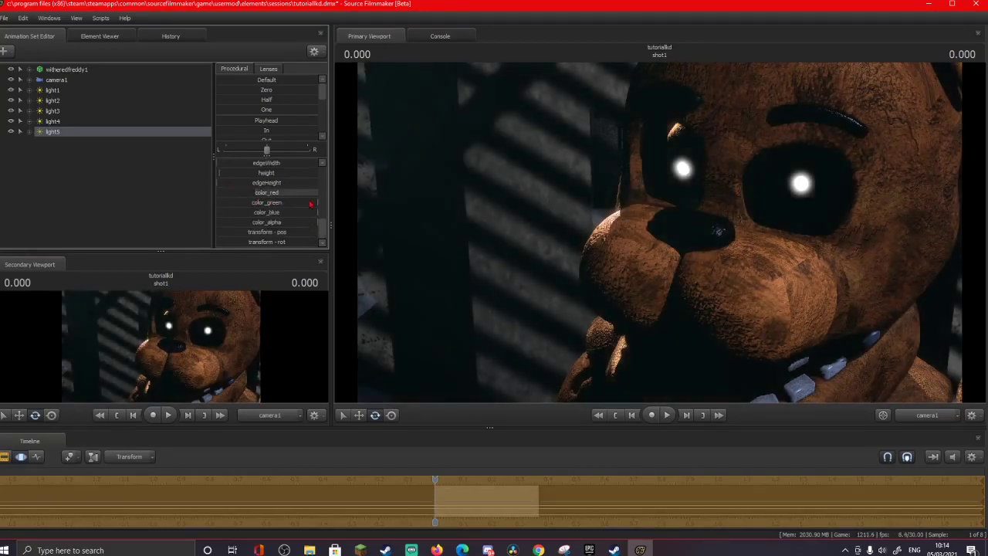
{"action": "scroll", "coordinate": [245, 199], "scroll_direction": "up", "scroll_amount": 5}
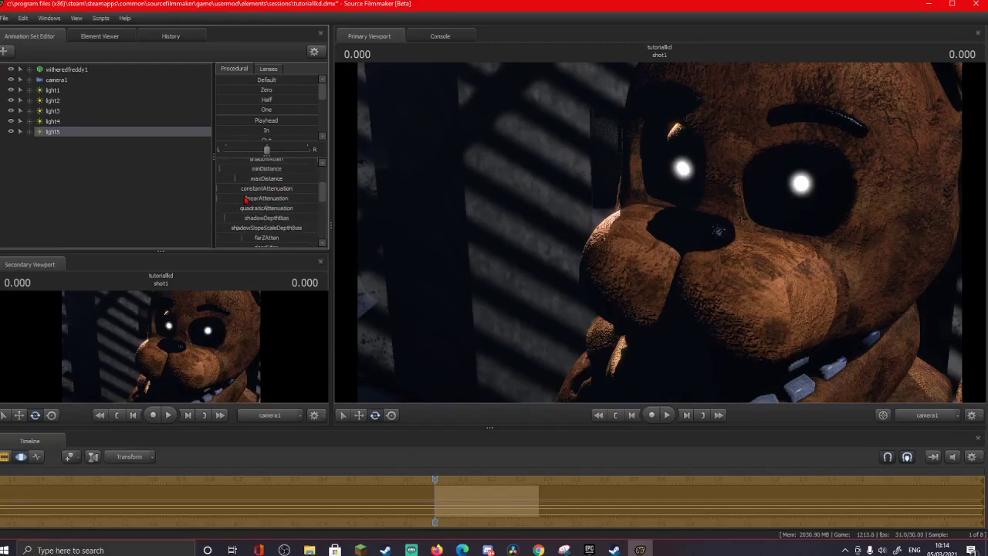
{"action": "scroll", "coordinate": [250, 224], "scroll_direction": "down", "scroll_amount": 3}
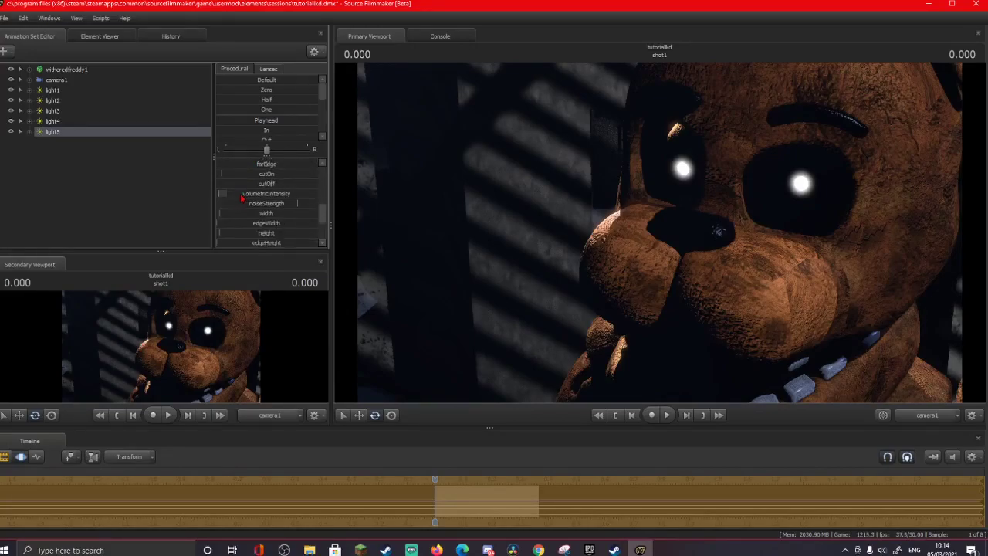
Raise light2's intensity in the Motion Editor, and compare the shot in the Clip Editor.
{"action": "left_click", "coordinate": [4, 458]}
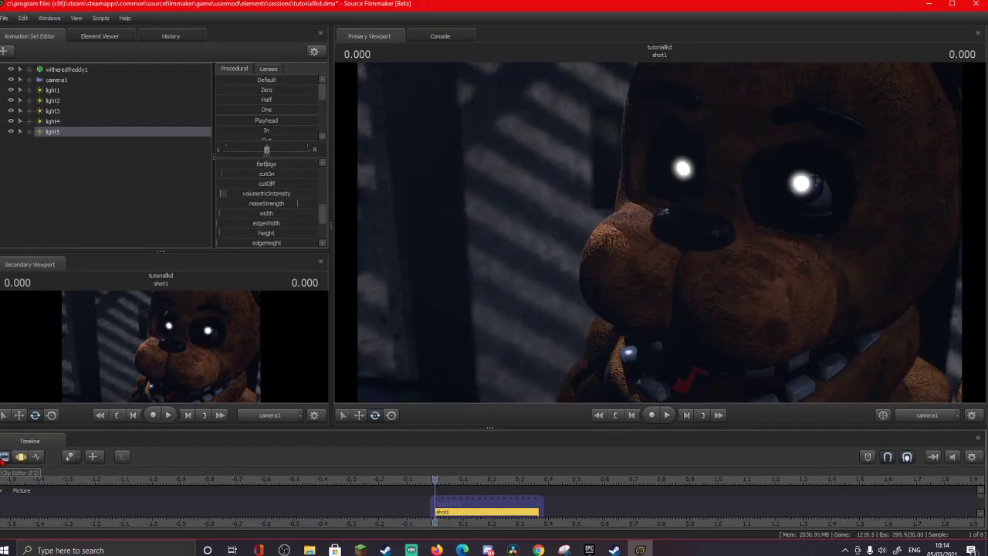
{"action": "left_click", "coordinate": [21, 456]}
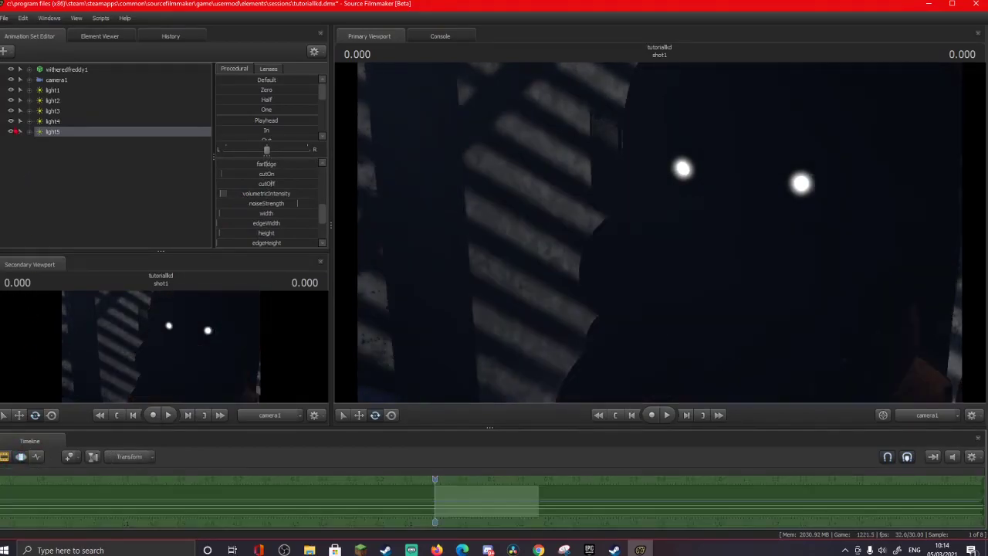
{"action": "left_click", "coordinate": [52, 101]}
{"action": "left_click_drag", "start_coordinate": [234, 163], "coordinate": [244, 165]}
{"action": "left_click", "coordinate": [910, 419]}
{"action": "left_click", "coordinate": [916, 416]}
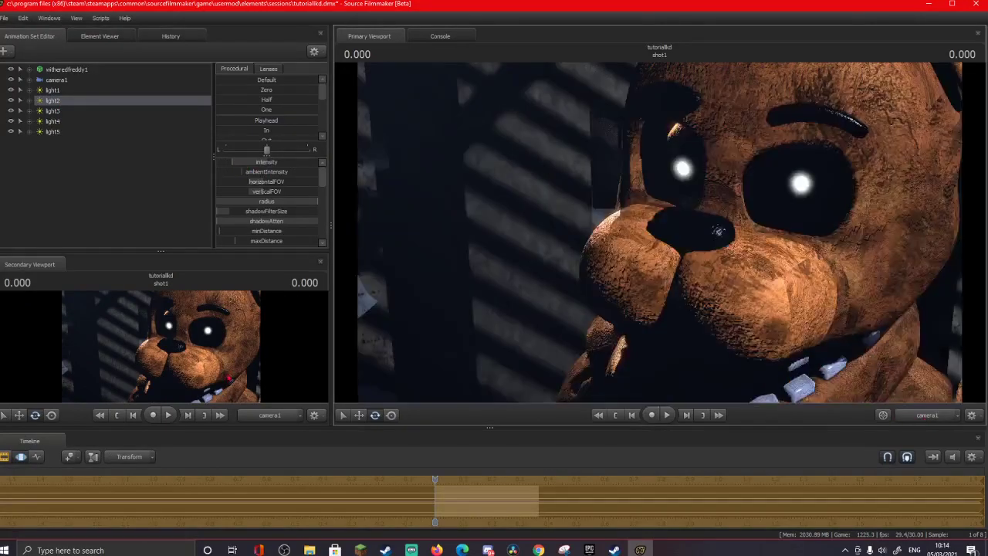
{"action": "left_click", "coordinate": [20, 457]}
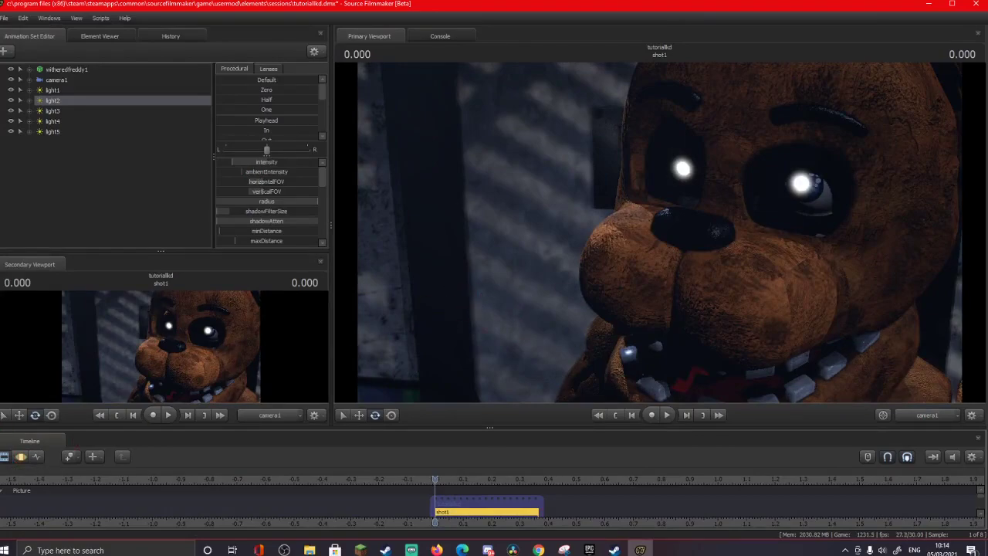
{"action": "left_click", "coordinate": [26, 456]}
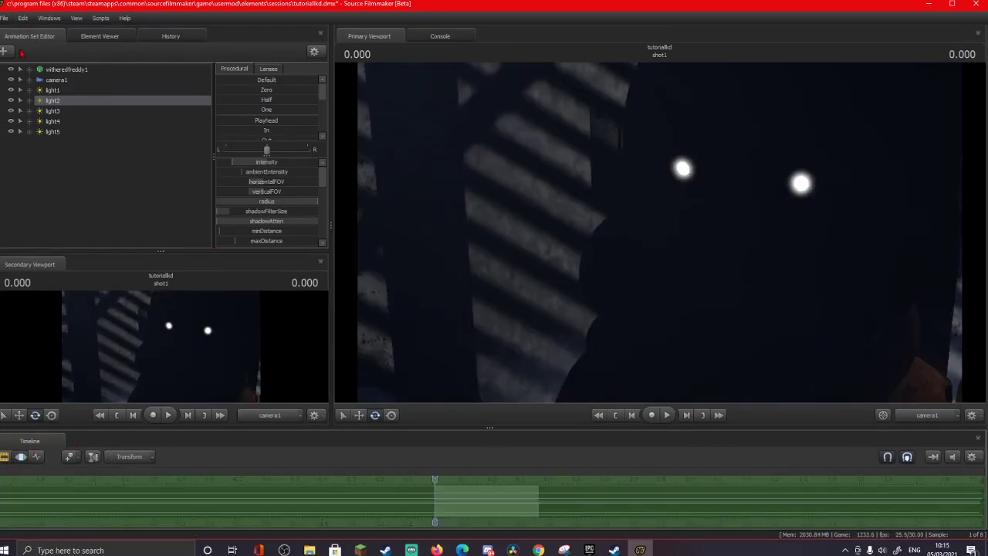
Add a sixth light, view through it, and move it to Freddy's eye facing outward with a narrowed field of view.
{"action": "left_click", "coordinate": [5, 51]}
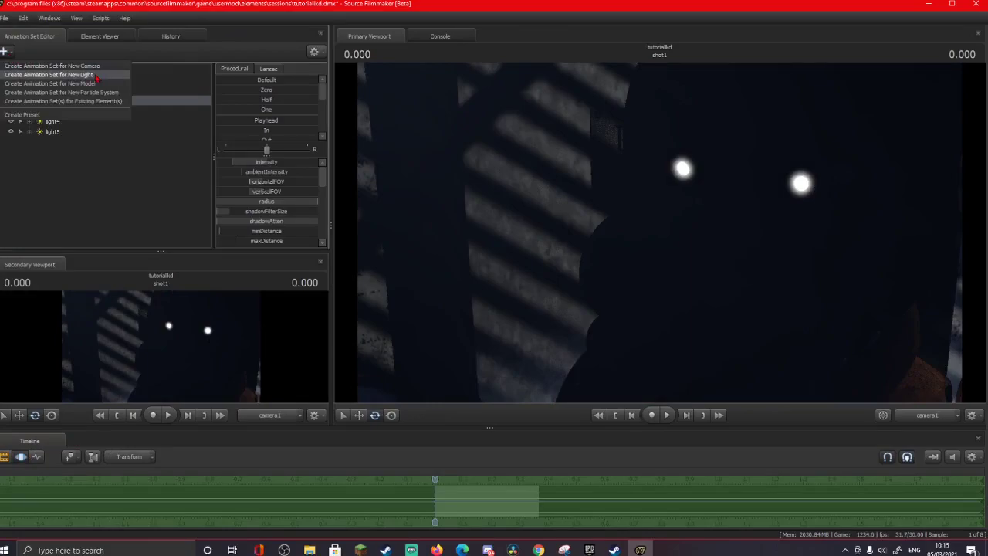
{"action": "left_click", "coordinate": [54, 75]}
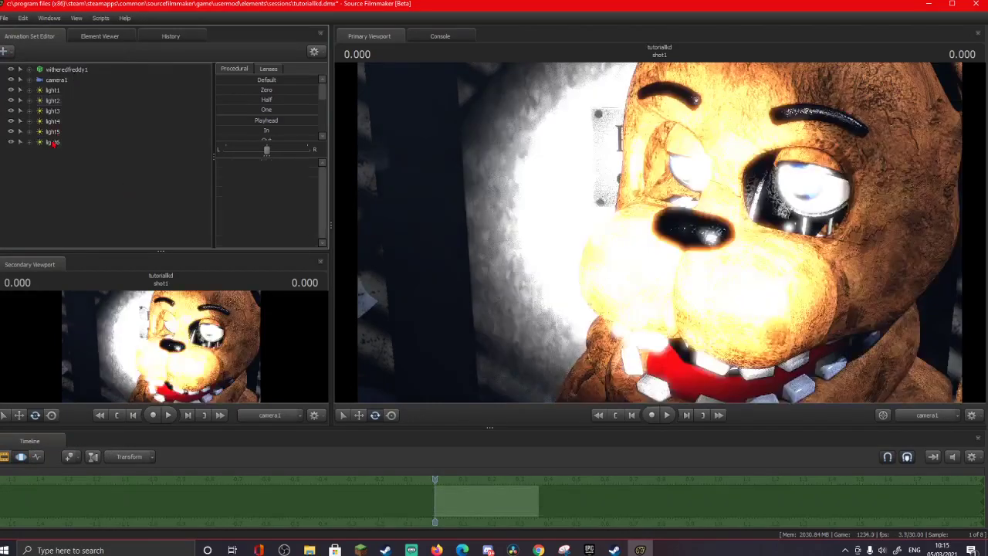
{"action": "left_click", "coordinate": [53, 142]}
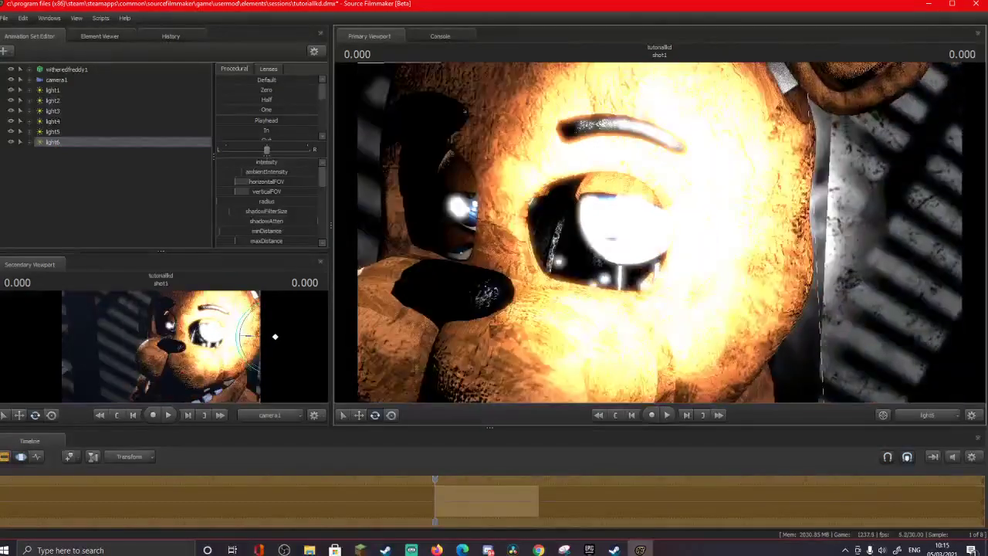
{"action": "key", "text": "w"}
{"action": "left_click_drag", "start_coordinate": [659, 232], "coordinate": [927, 216]}
{"action": "key", "text": "w"}
{"action": "key", "text": "w"}
{"action": "left_click_drag", "start_coordinate": [410, 353], "coordinate": [409, 354]}
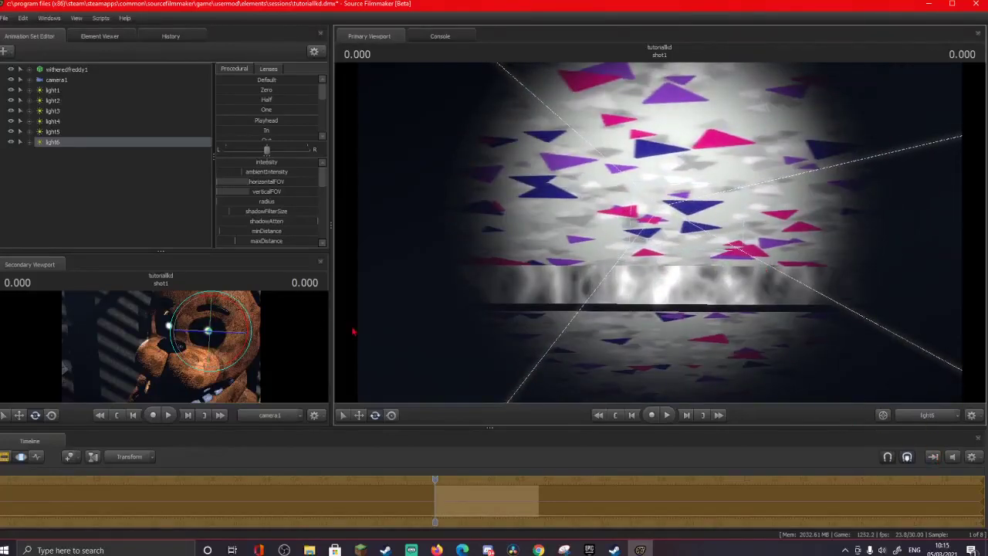
From camera1, centre light6 on the glowing pupil of Freddy's nearer eye, and enable its volumetrics with a lowered intensity.
{"action": "left_click", "coordinate": [924, 417]}
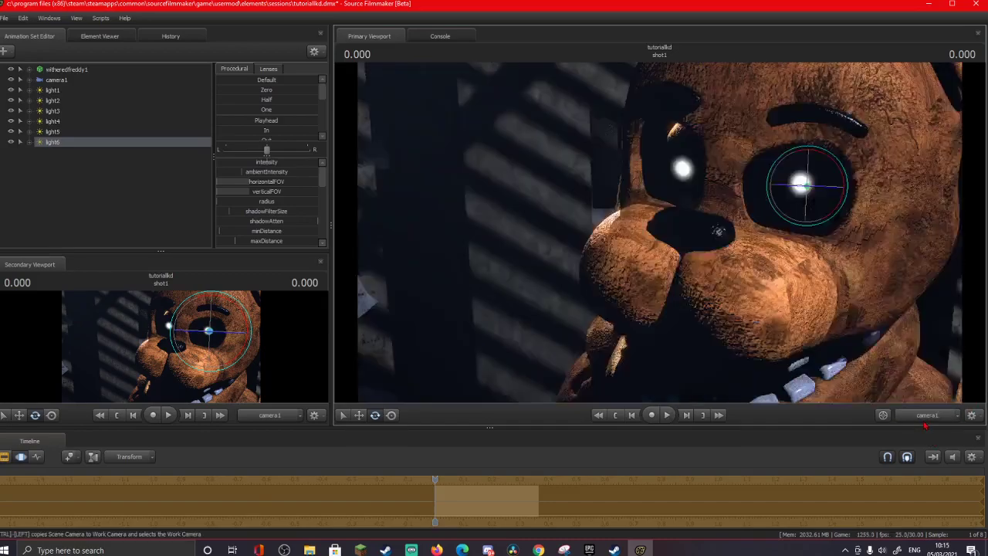
{"action": "left_click", "coordinate": [389, 417]}
{"action": "left_click_drag", "start_coordinate": [808, 187], "coordinate": [801, 183]}
{"action": "right_click", "coordinate": [56, 145]}
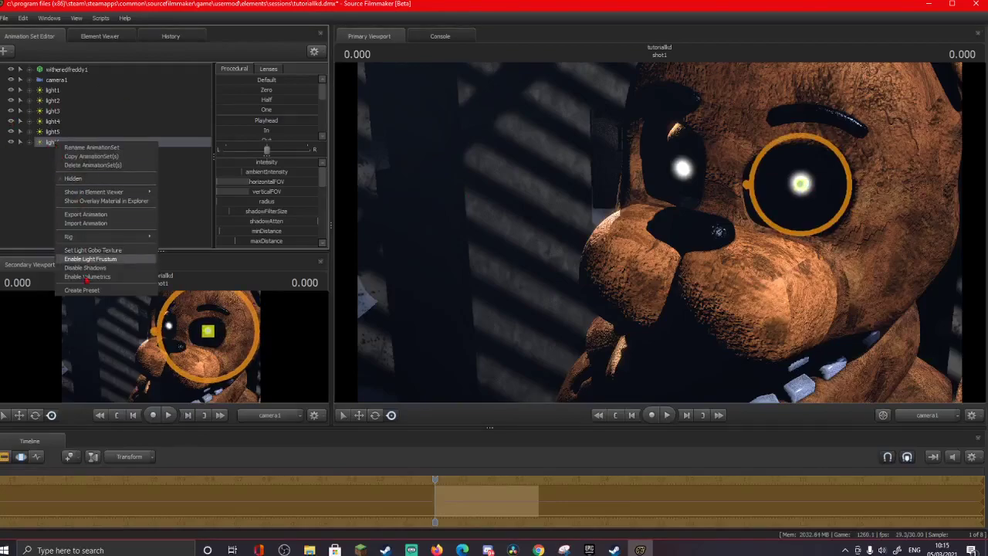
{"action": "left_click", "coordinate": [96, 278]}
{"action": "left_click_drag", "start_coordinate": [287, 163], "coordinate": [224, 163]}
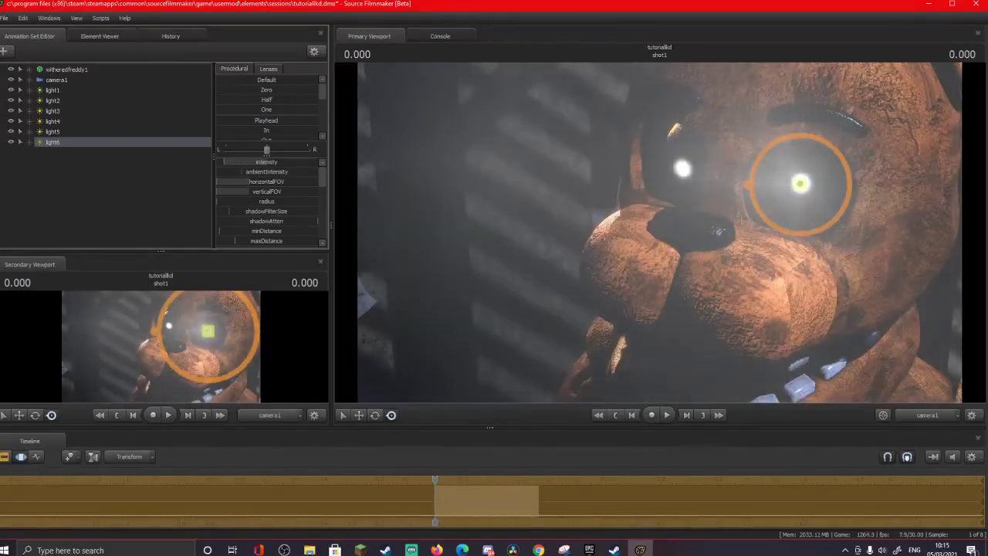
Check the eye glow in the Clip Editor, and adjust light6's quadraticAttenuation in the Motion Editor to thin the haze.
{"action": "left_click", "coordinate": [4, 457]}
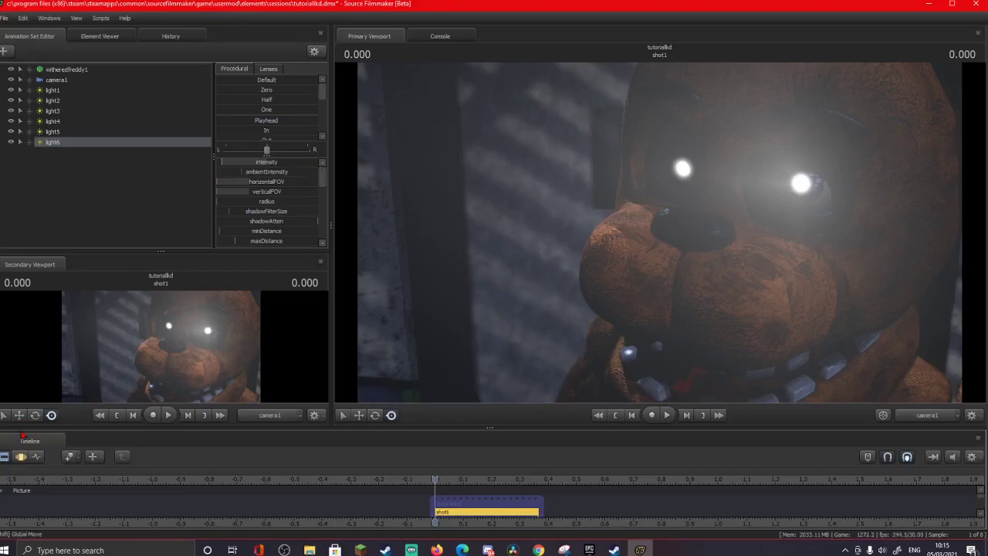
{"action": "left_click", "coordinate": [21, 457]}
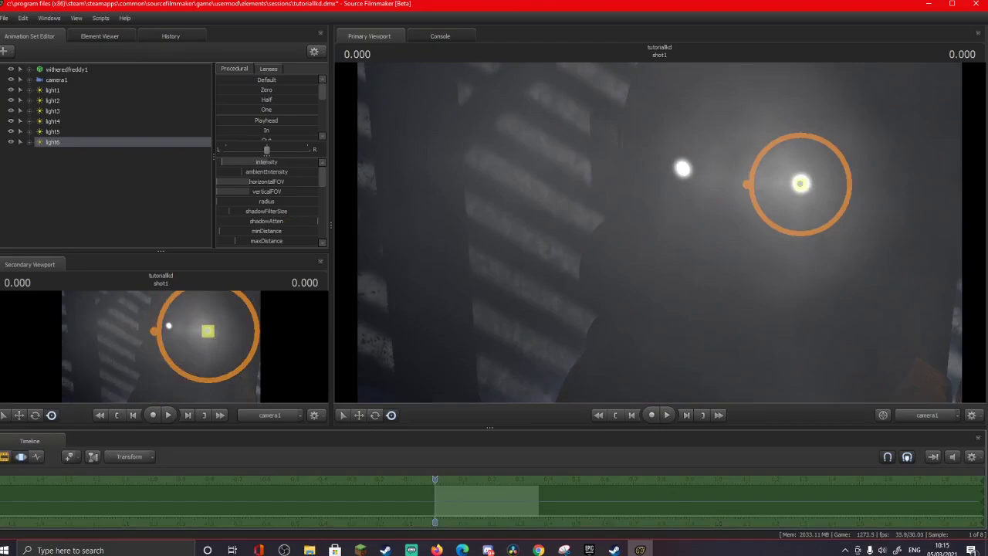
{"action": "scroll", "coordinate": [274, 197], "scroll_direction": "down", "scroll_amount": 3}
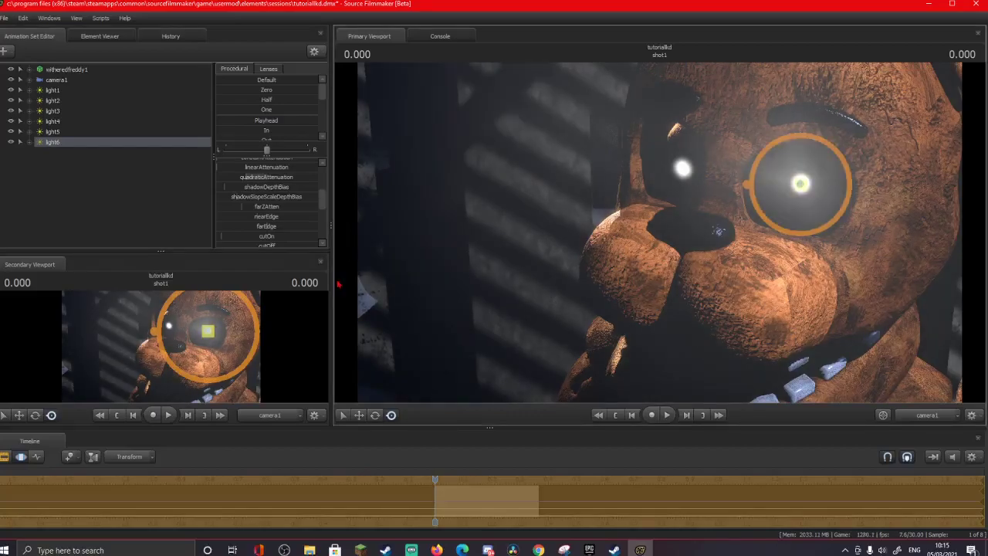
{"action": "key", "text": "F3"}
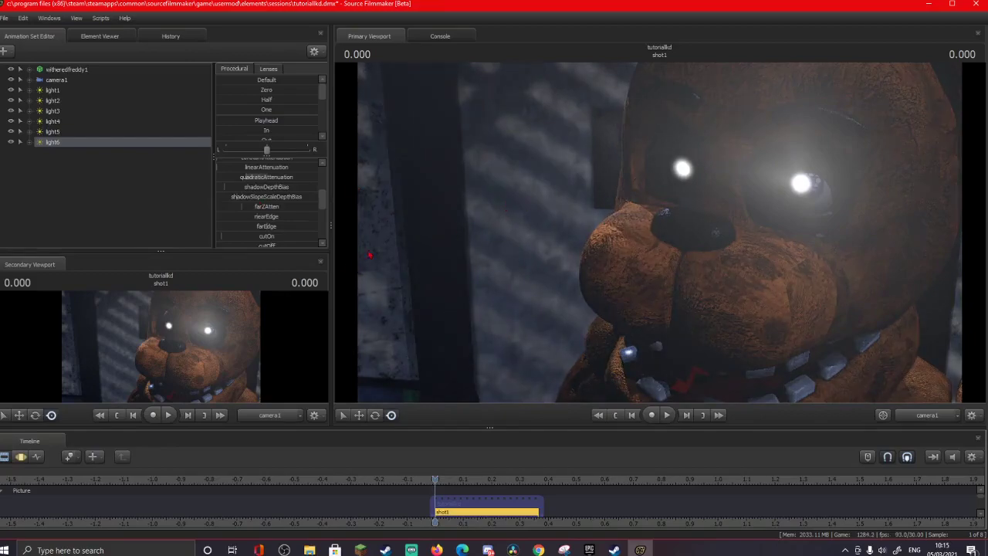
Raise light1's intensity in the Motion Editor, and view the shot in the Clip Editor.
{"action": "left_click", "coordinate": [69, 91]}
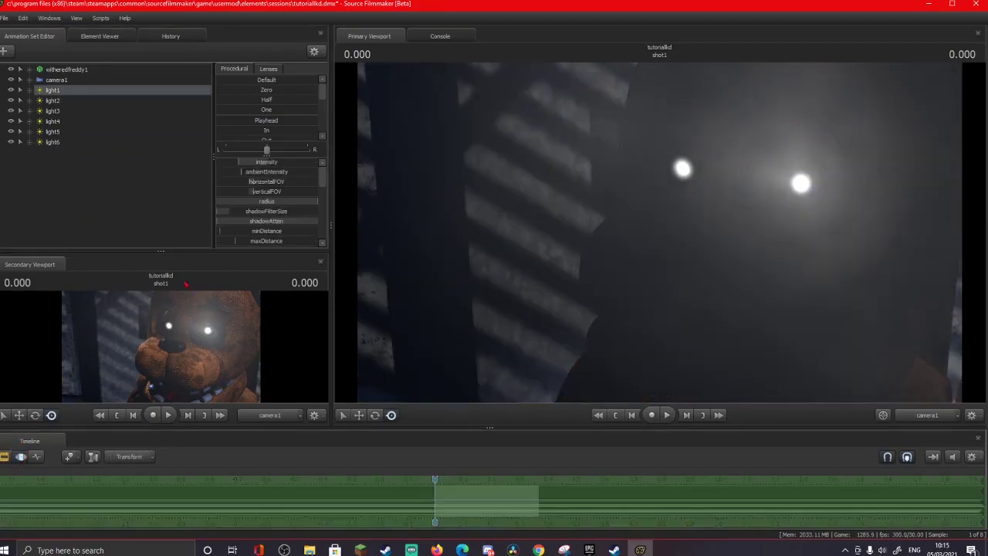
{"action": "key", "text": "F3"}
{"action": "left_click_drag", "start_coordinate": [235, 164], "coordinate": [246, 164]}
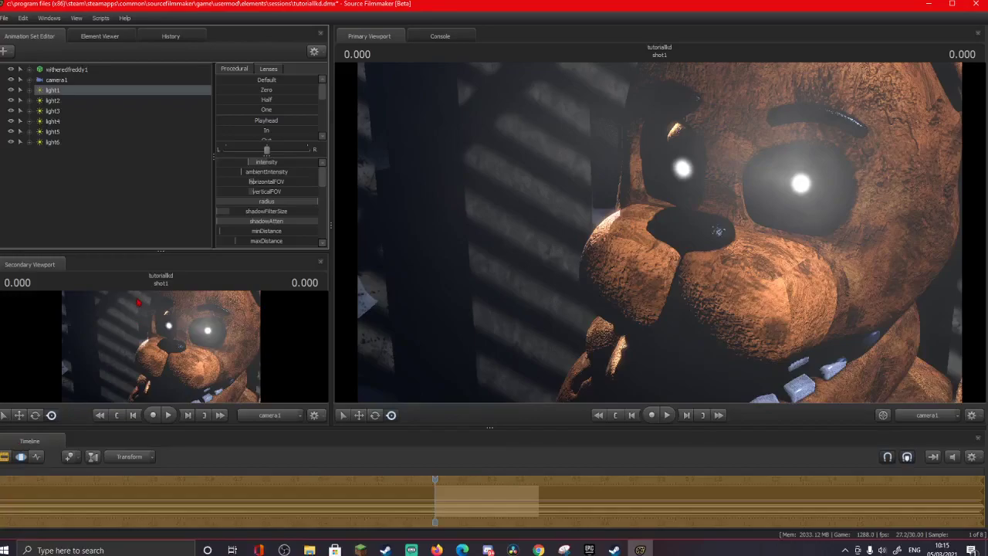
{"action": "left_click", "coordinate": [4, 457]}
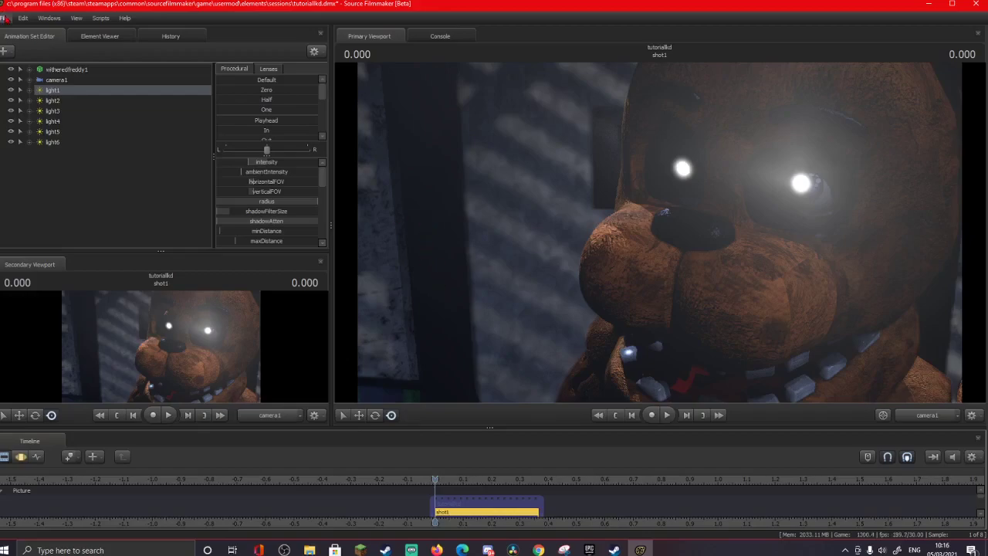
Save the tutoriallkd session.
{"action": "left_click", "coordinate": [6, 19]}
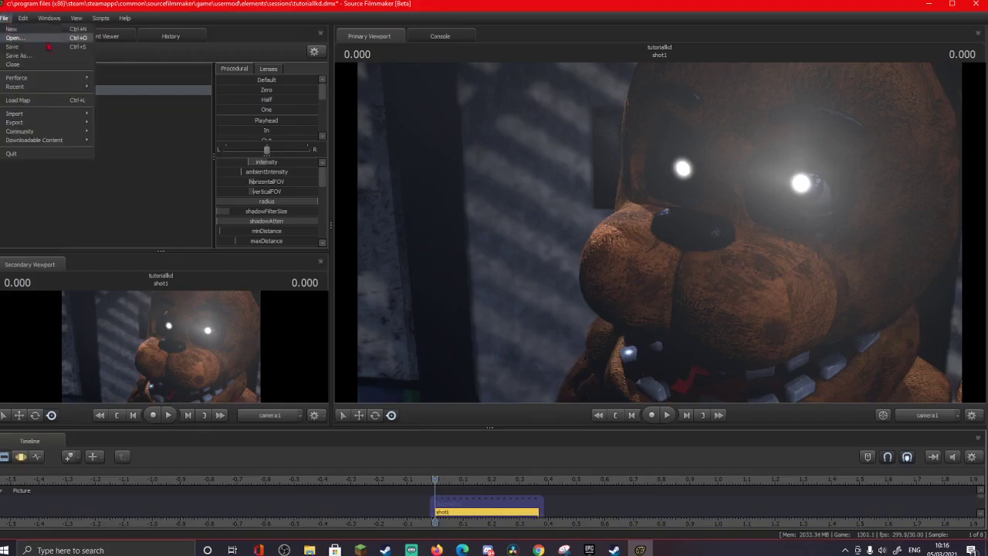
{"action": "left_click", "coordinate": [553, 157]}
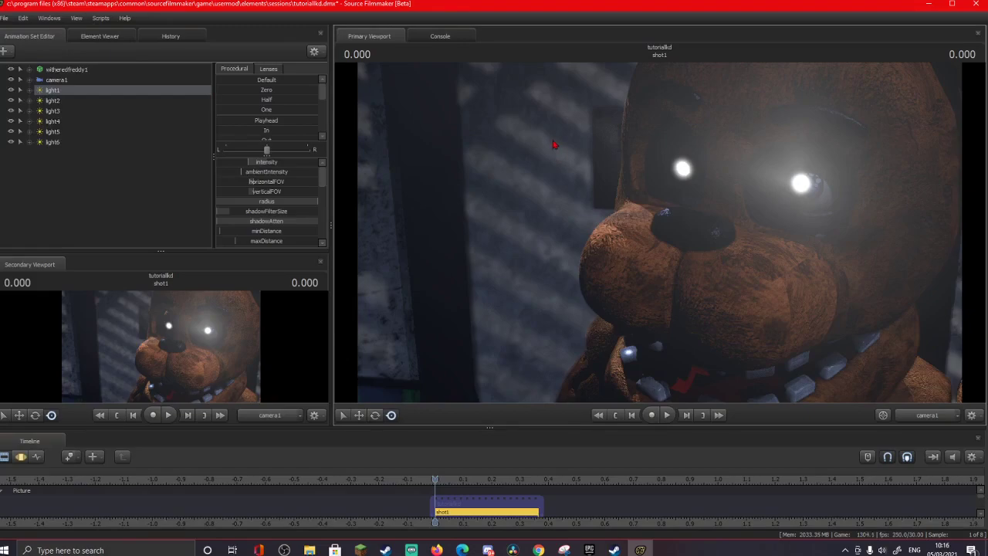
{"action": "key", "text": "ctrl+s"}
{"action": "left_click", "coordinate": [4, 18]}
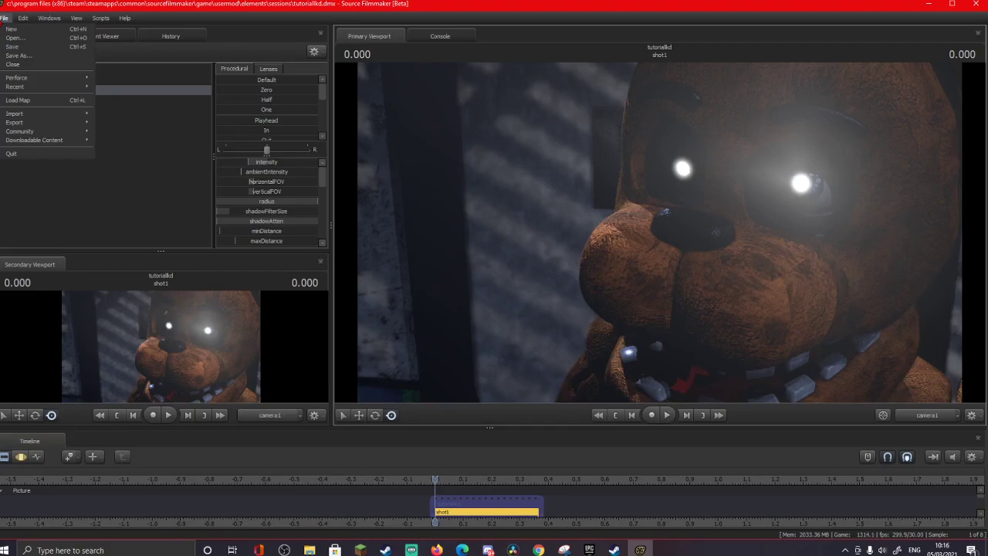
{"action": "left_click", "coordinate": [4, 18]}
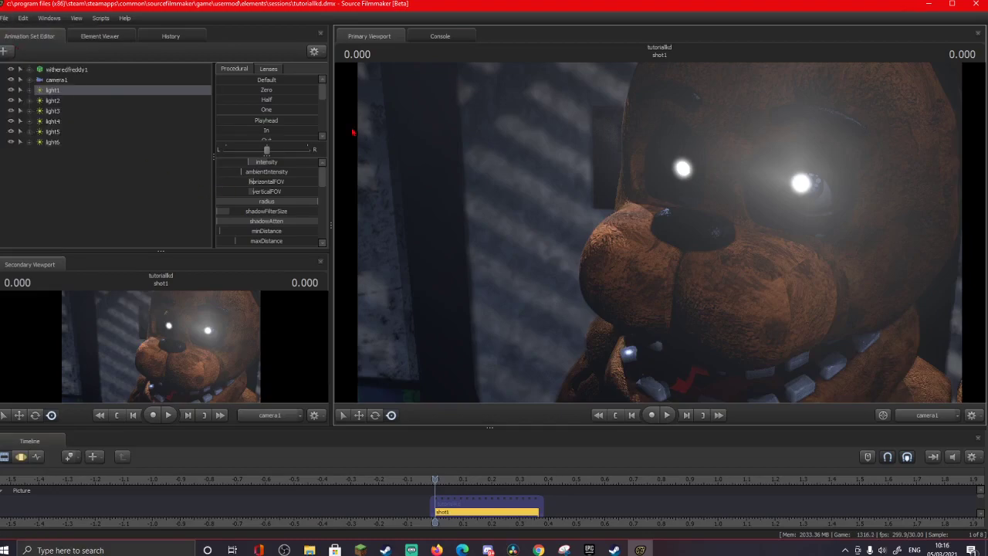
{"action": "left_click", "coordinate": [4, 17]}
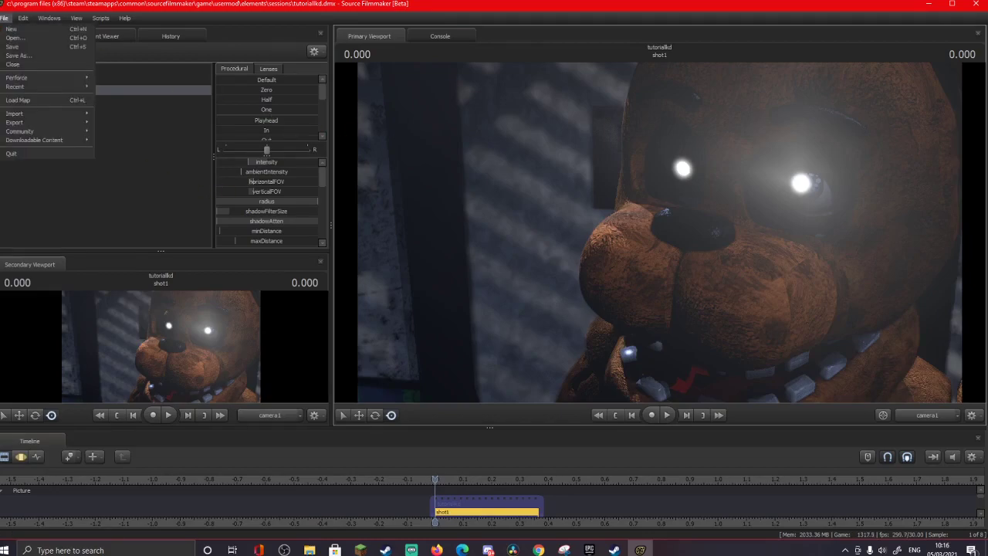
{"action": "left_click", "coordinate": [26, 47]}
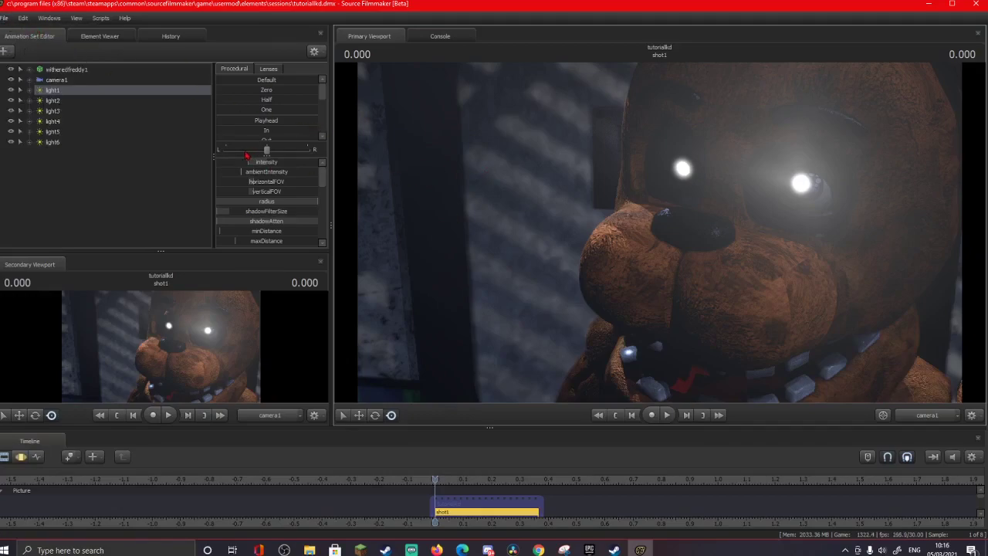
Start a movie export of the session, with 1080p resolution and Image Sequence as the export type.
{"action": "left_click", "coordinate": [6, 18]}
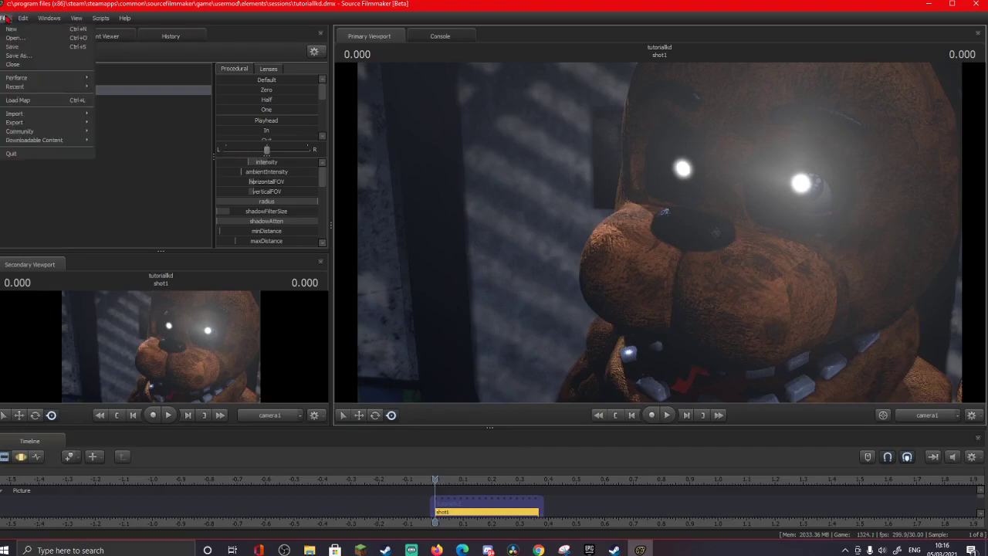
{"action": "mouse_move", "coordinate": [24, 17]}
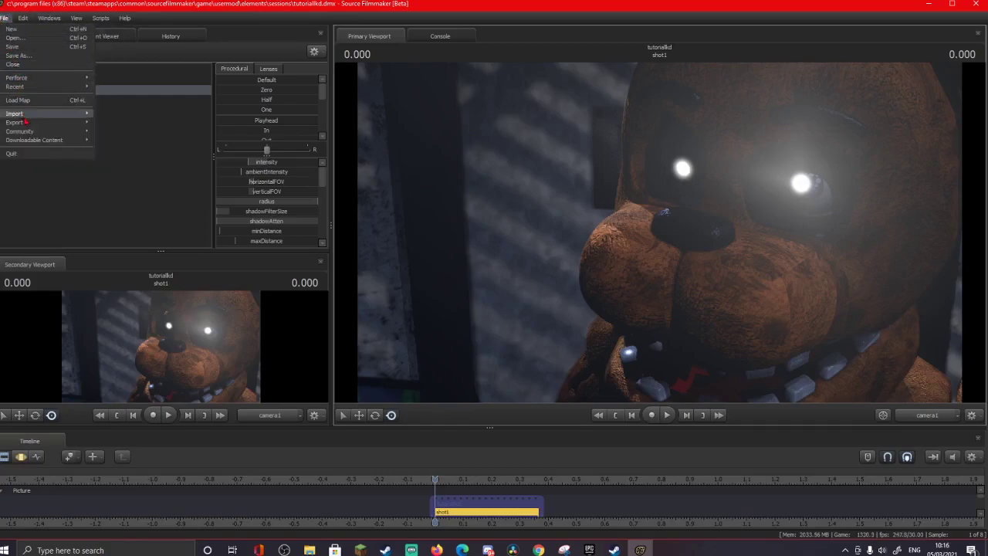
{"action": "mouse_move", "coordinate": [29, 123]}
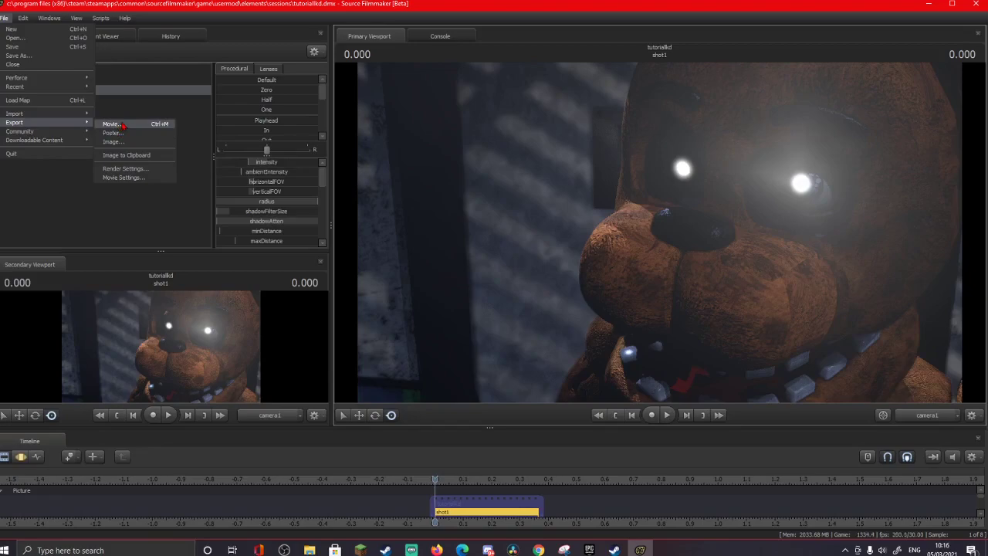
{"action": "left_click", "coordinate": [111, 123]}
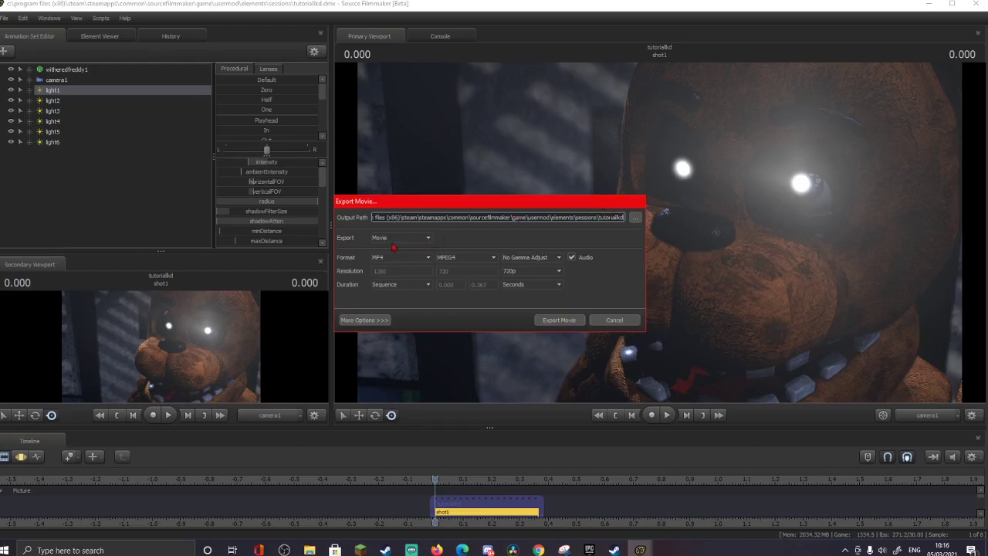
{"action": "left_click", "coordinate": [516, 271]}
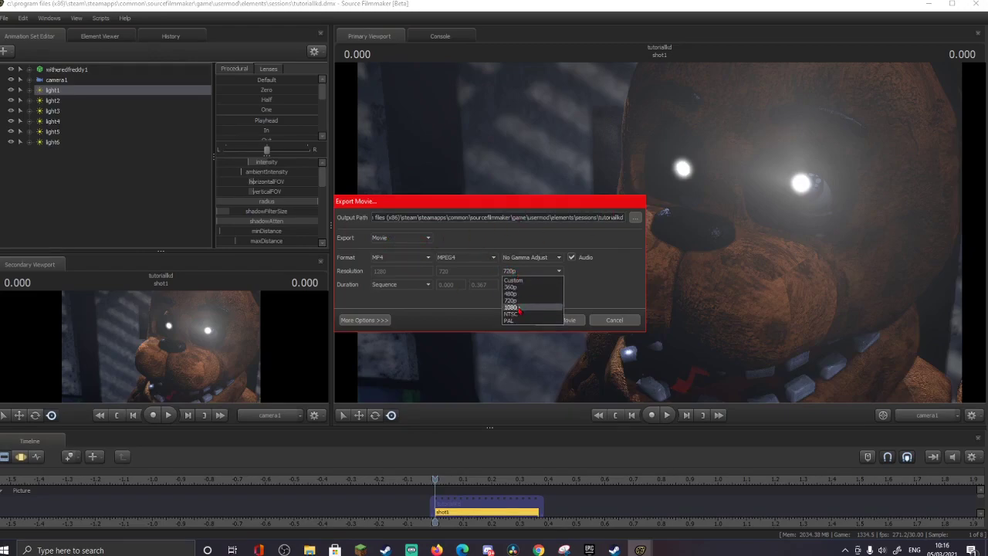
{"action": "left_click", "coordinate": [507, 294]}
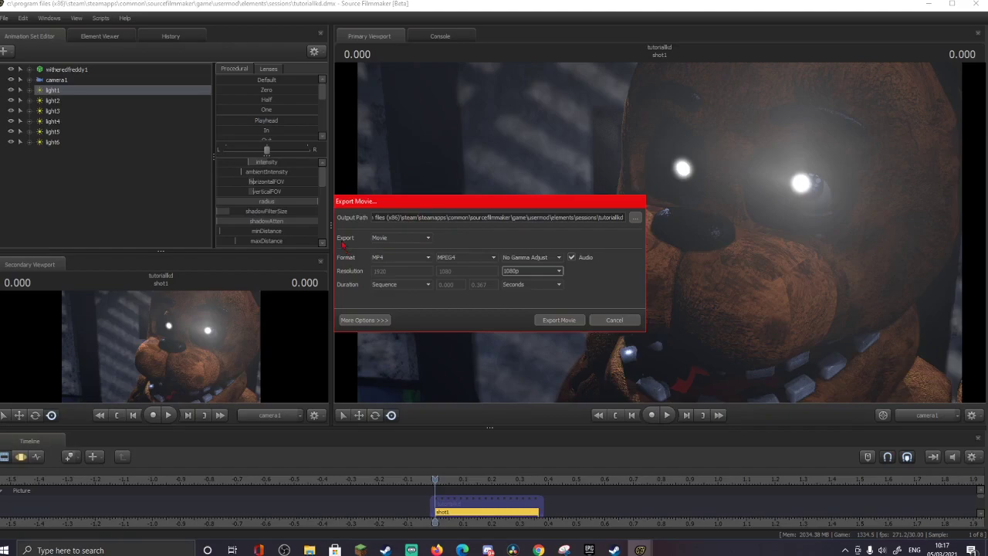
{"action": "left_click", "coordinate": [403, 239]}
{"action": "left_click", "coordinate": [395, 254]}
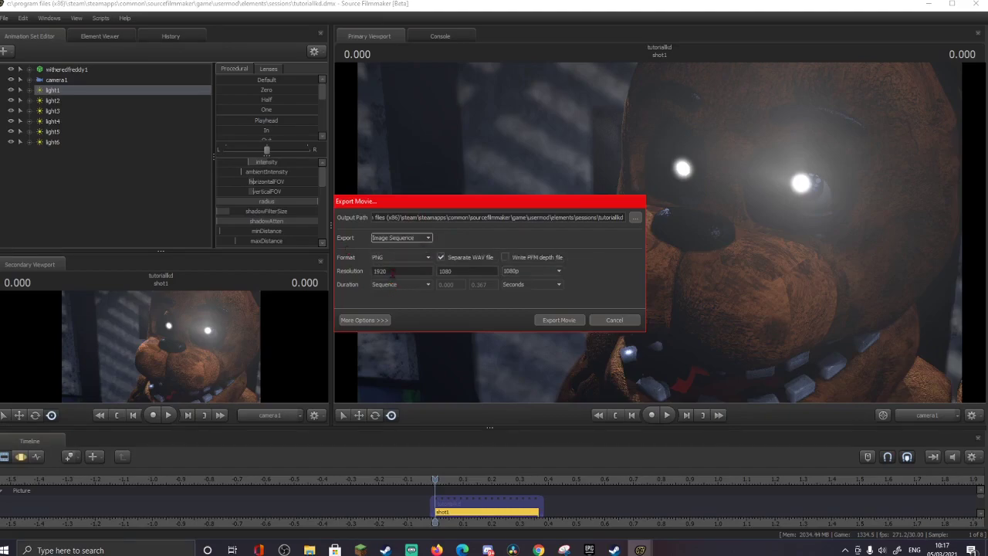
Set the export duration to a custom range in frames, ending at 1, and export the image sequence.
{"action": "left_click", "coordinate": [408, 285]}
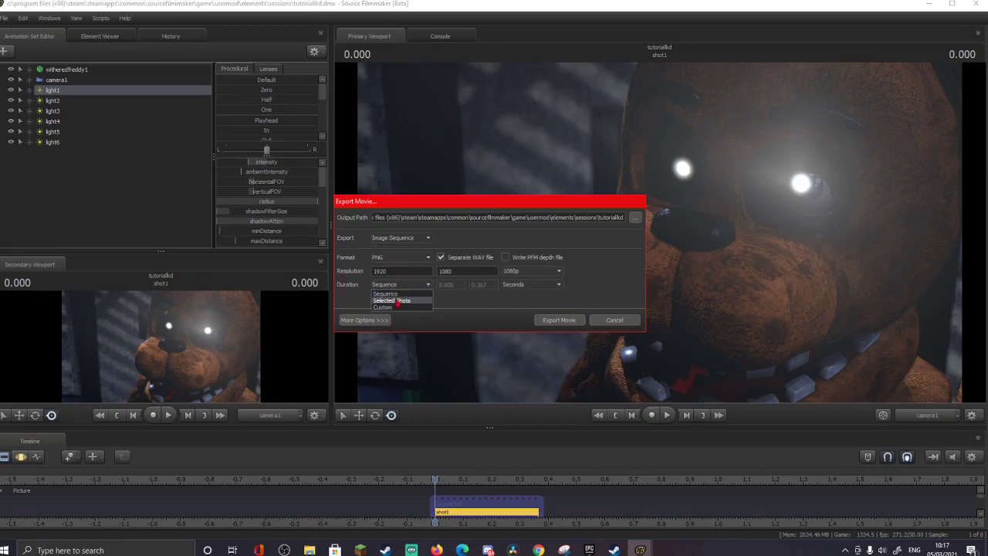
{"action": "left_click", "coordinate": [383, 307]}
{"action": "left_click", "coordinate": [539, 286]}
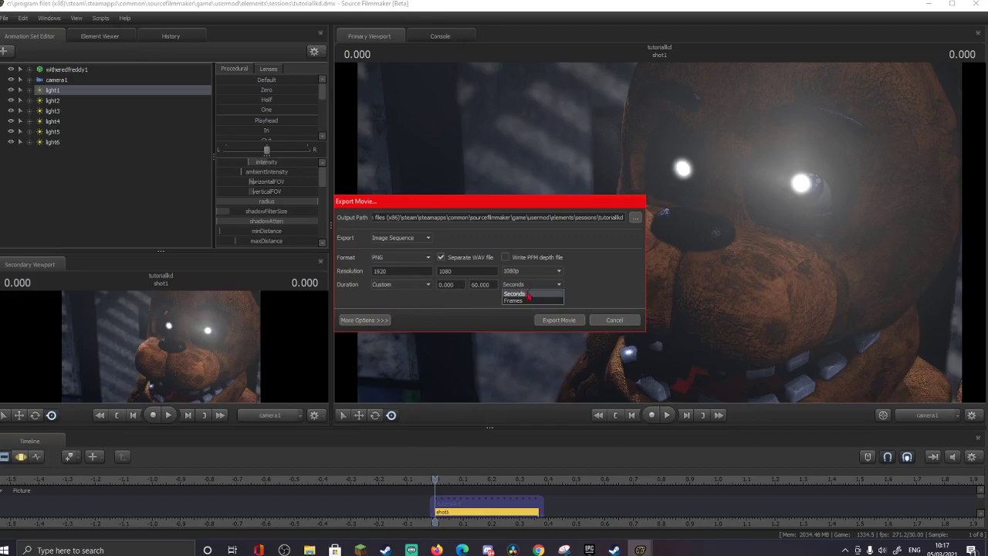
{"action": "left_click", "coordinate": [514, 301]}
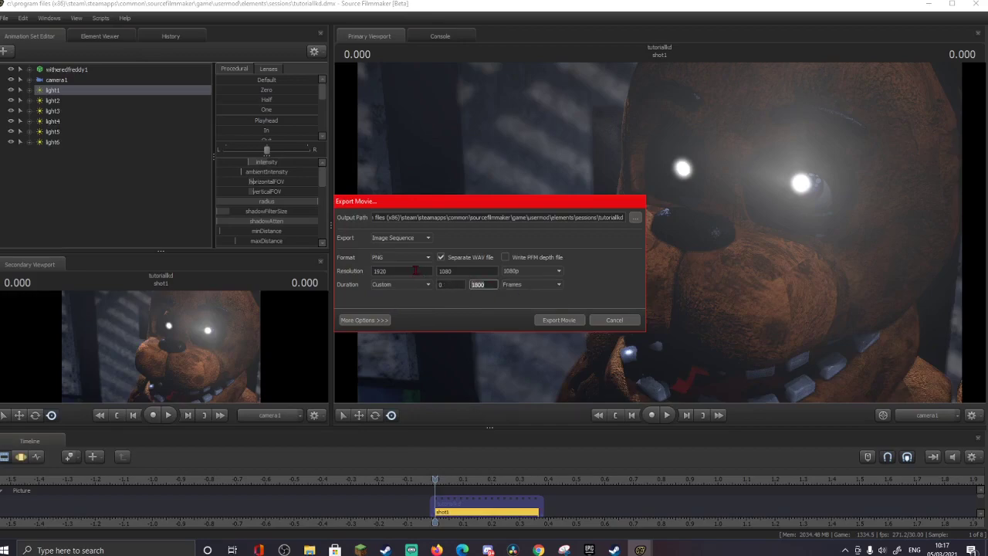
{"action": "type", "text": "1"}
{"action": "left_click", "coordinate": [561, 321]}
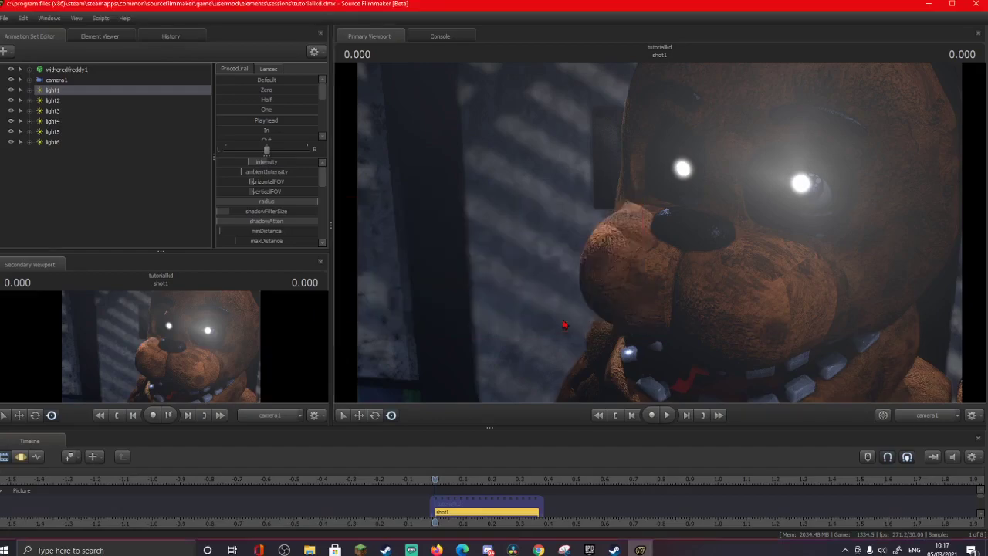